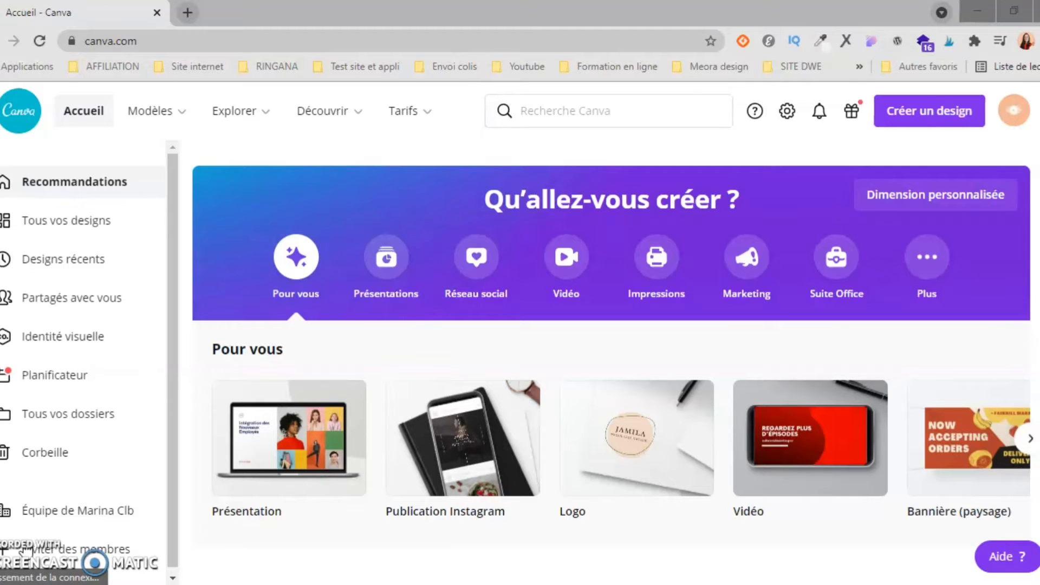
Step: Search the Canva templates for "moodboard"
{"action": "mouse_move", "coordinate": [221, 418]}
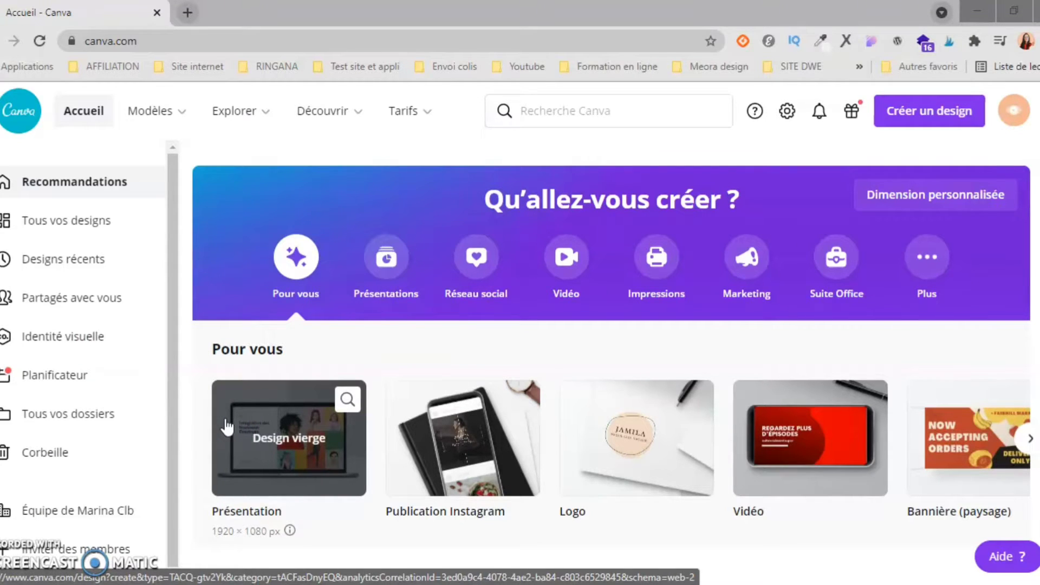
{"action": "left_click", "coordinate": [557, 113]}
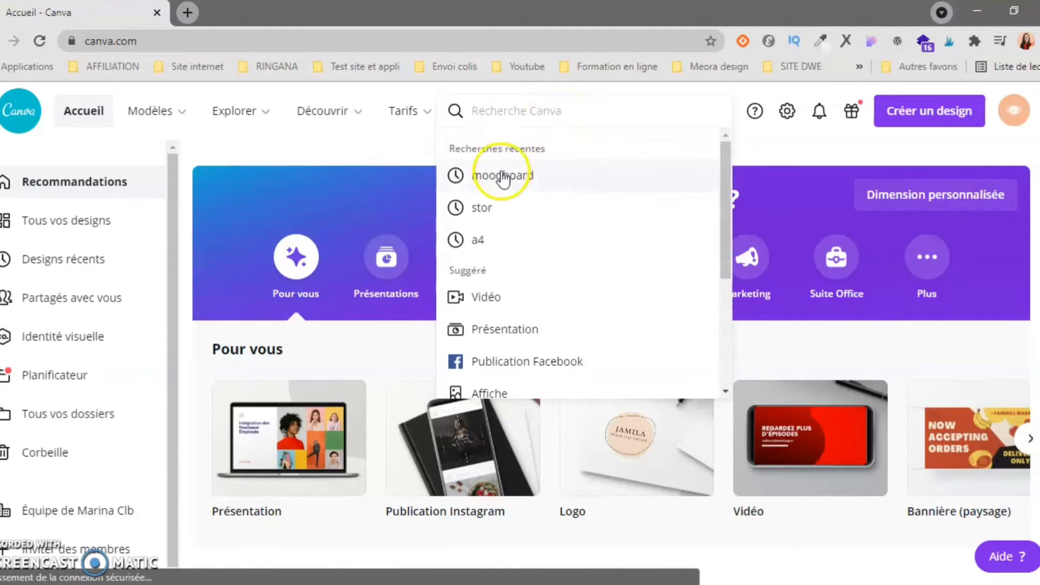
{"action": "left_click", "coordinate": [492, 186]}
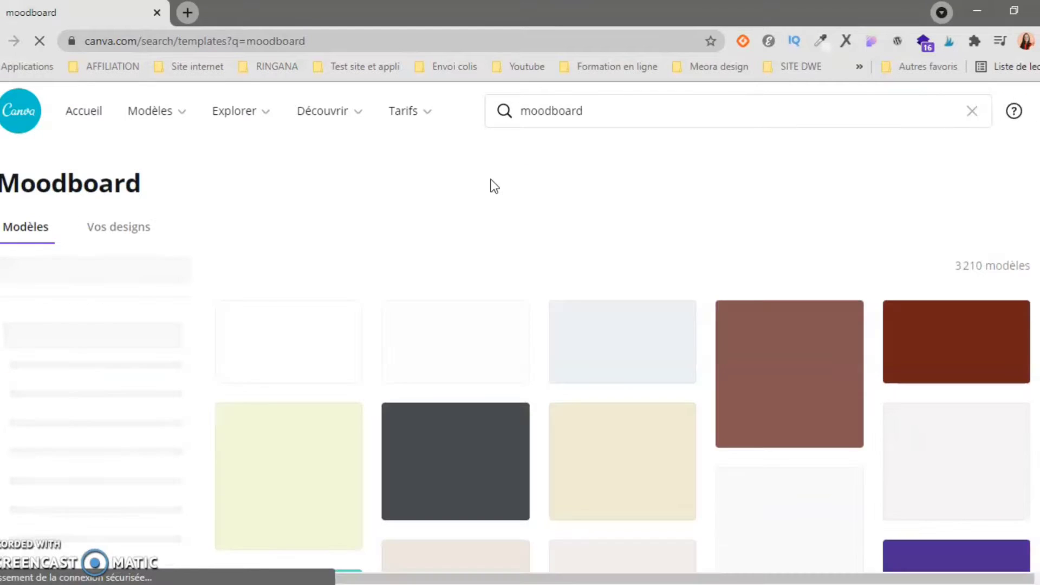
Step: Look through the moodboard template results for a photo collage layout with a color palette
{"action": "scroll", "coordinate": [428, 339], "scroll_direction": "down", "scroll_amount": 7}
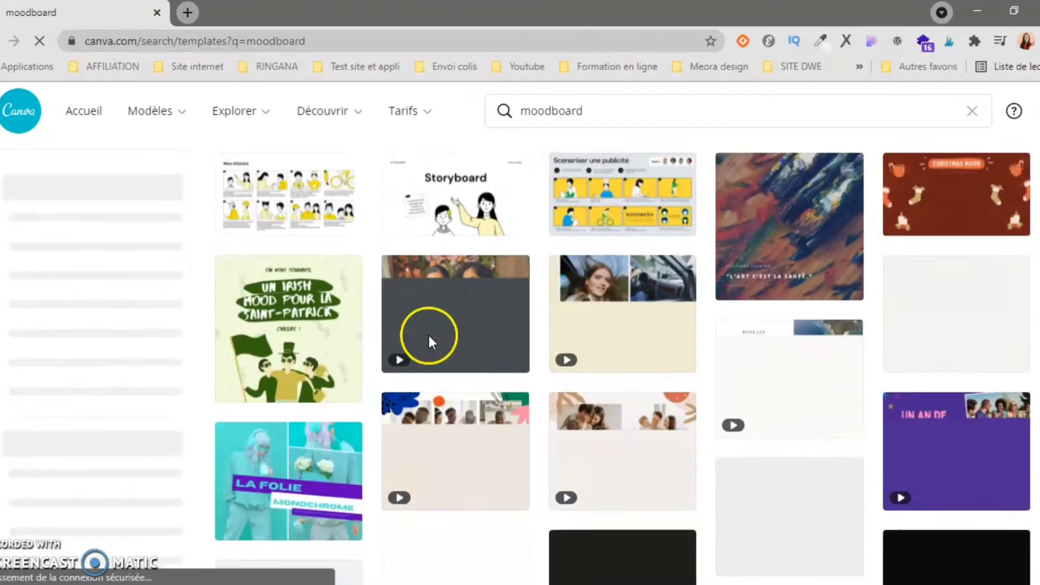
{"action": "scroll", "coordinate": [431, 344], "scroll_direction": "down", "scroll_amount": 2}
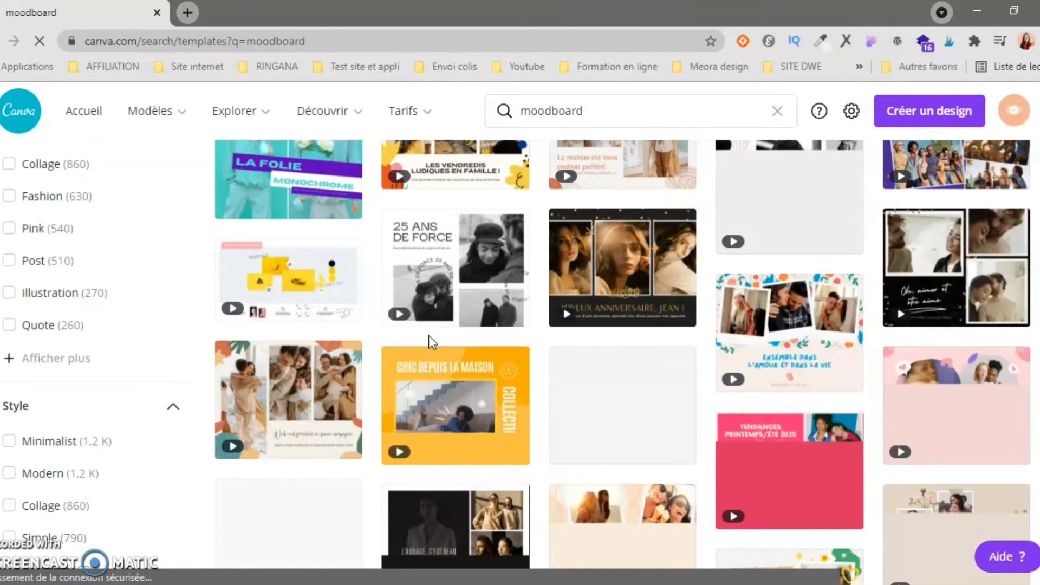
{"action": "scroll", "coordinate": [427, 336], "scroll_direction": "down", "scroll_amount": 1}
{"action": "left_click", "coordinate": [549, 426]}
{"action": "scroll", "coordinate": [549, 426], "scroll_direction": "down", "scroll_amount": 7}
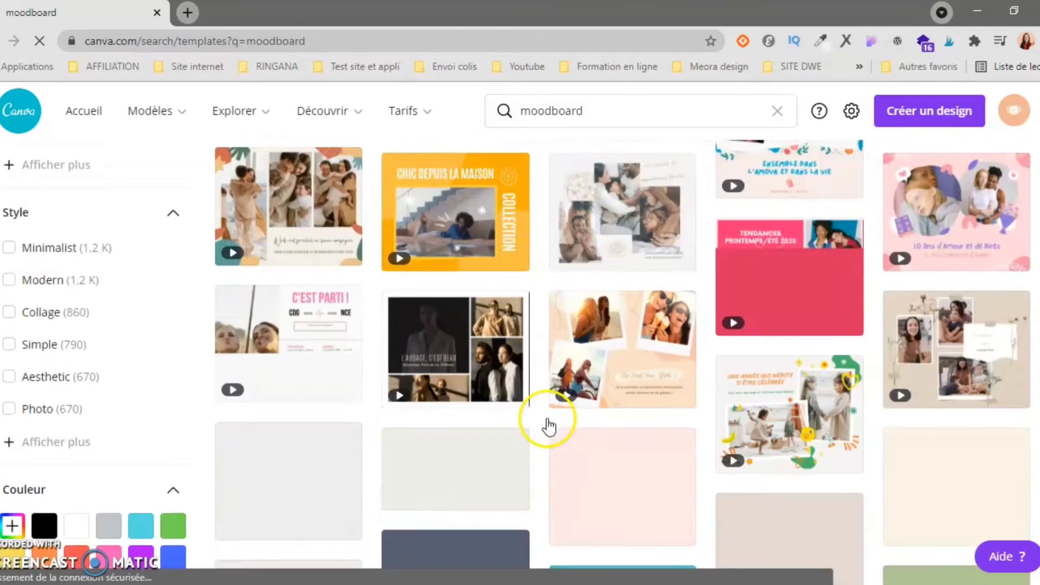
{"action": "scroll", "coordinate": [547, 425], "scroll_direction": "up", "scroll_amount": 3}
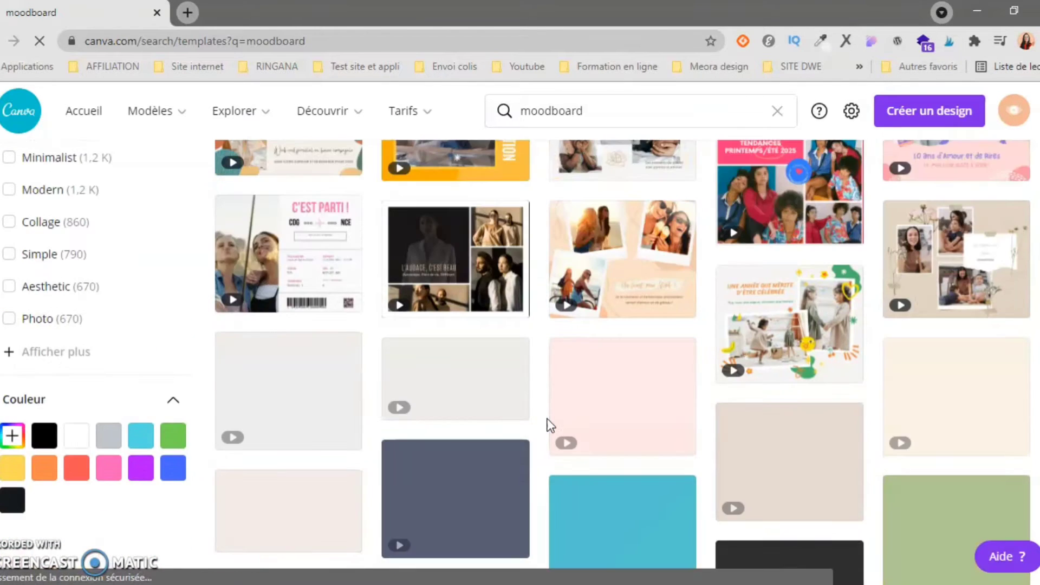
{"action": "scroll", "coordinate": [547, 425], "scroll_direction": "down", "scroll_amount": 3}
{"action": "scroll", "coordinate": [548, 425], "scroll_direction": "down", "scroll_amount": 5}
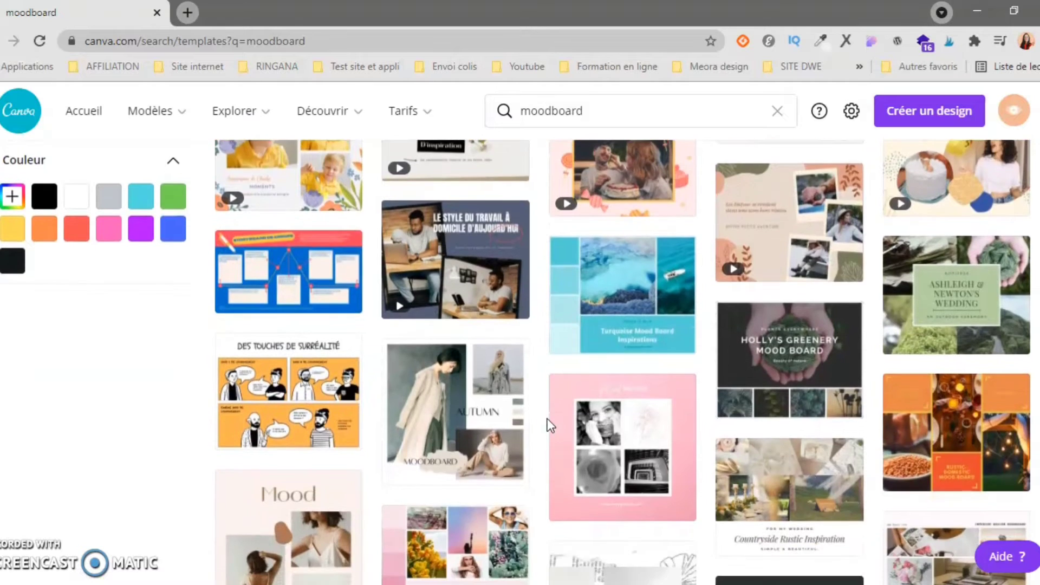
{"action": "scroll", "coordinate": [548, 425], "scroll_direction": "down", "scroll_amount": 3}
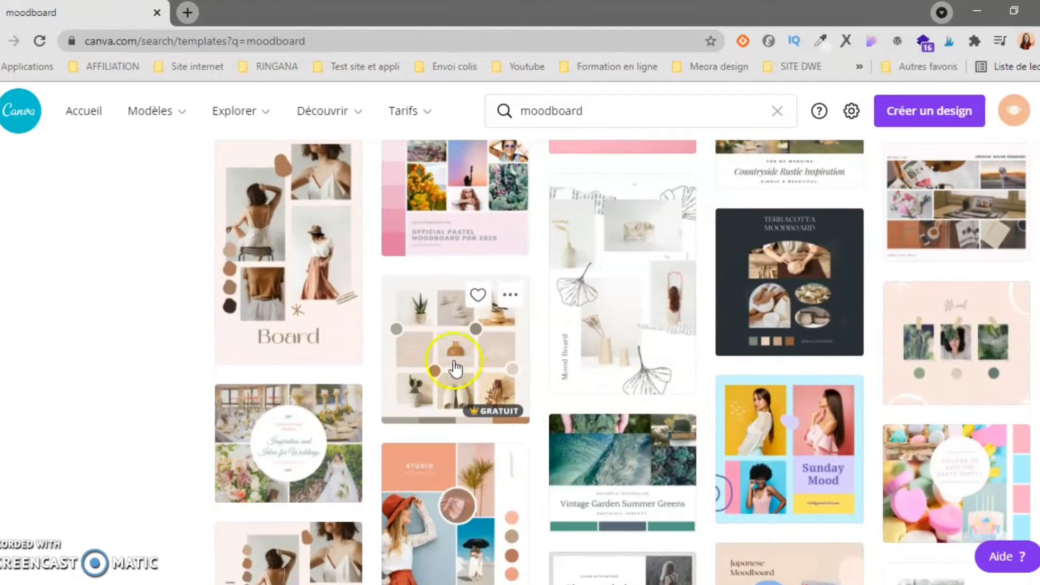
{"action": "scroll", "coordinate": [448, 356], "scroll_direction": "down", "scroll_amount": 1}
{"action": "scroll", "coordinate": [449, 356], "scroll_direction": "down", "scroll_amount": 2}
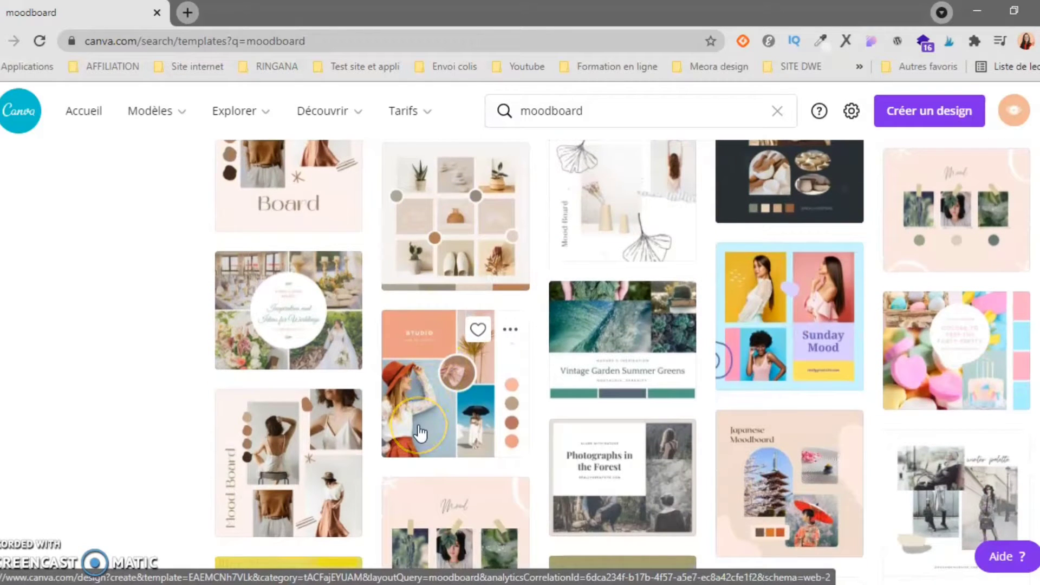
{"action": "scroll", "coordinate": [420, 432], "scroll_direction": "down", "scroll_amount": 1}
{"action": "left_click", "coordinate": [469, 383]}
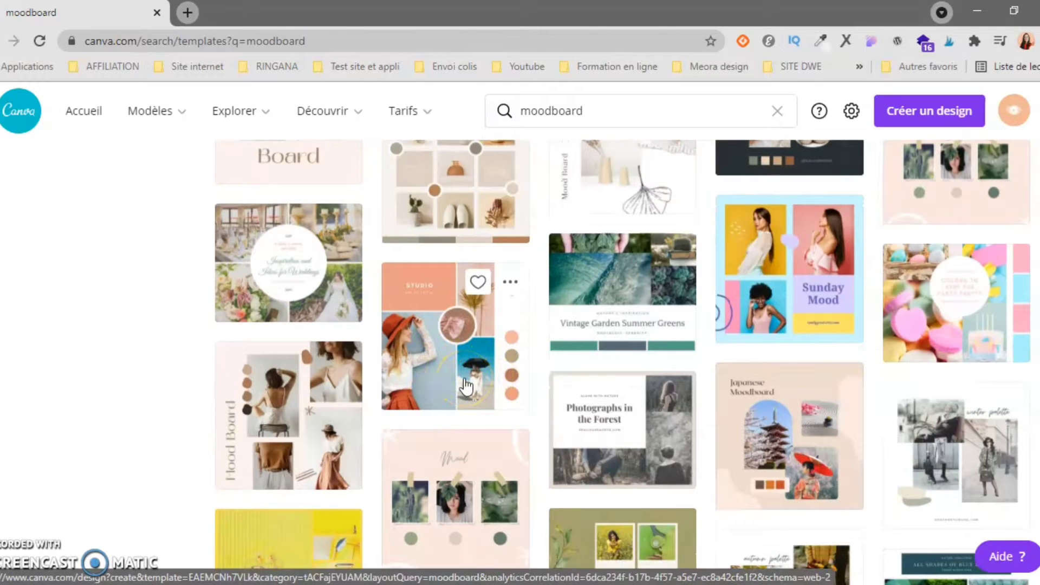
{"action": "scroll", "coordinate": [466, 386], "scroll_direction": "down", "scroll_amount": 7}
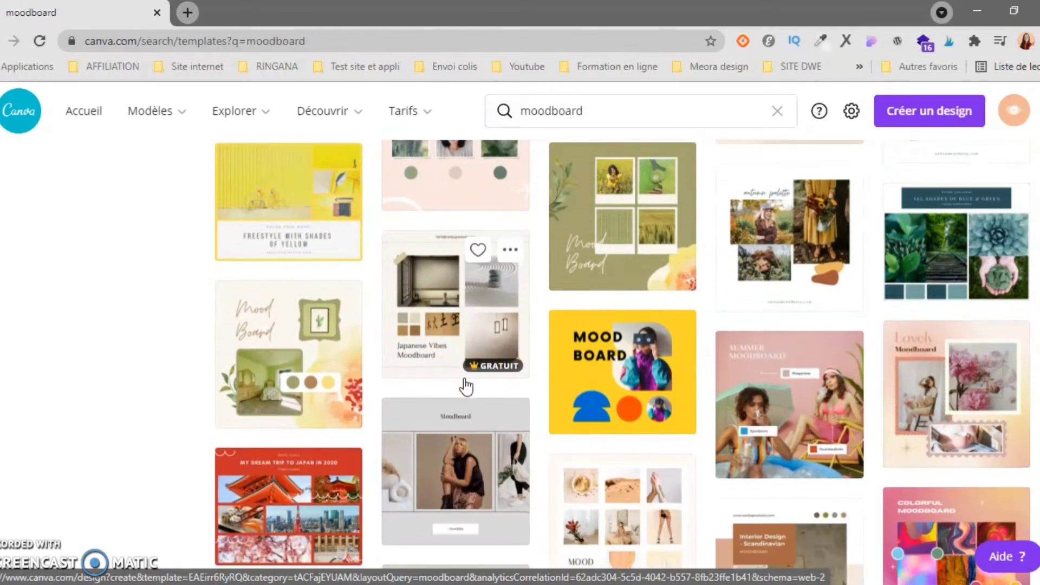
{"action": "scroll", "coordinate": [466, 386], "scroll_direction": "down", "scroll_amount": 4}
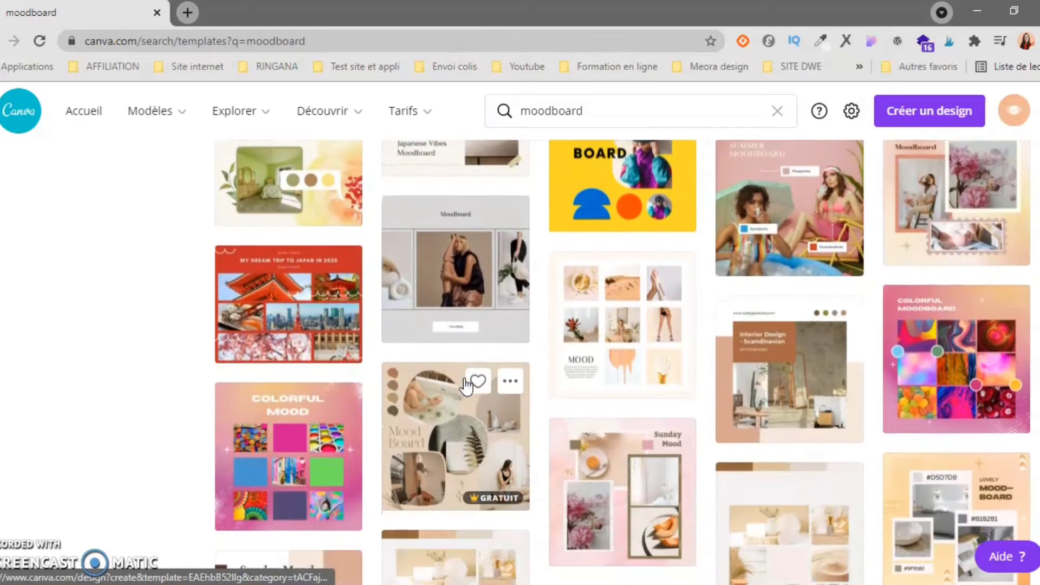
{"action": "scroll", "coordinate": [466, 386], "scroll_direction": "down", "scroll_amount": 7}
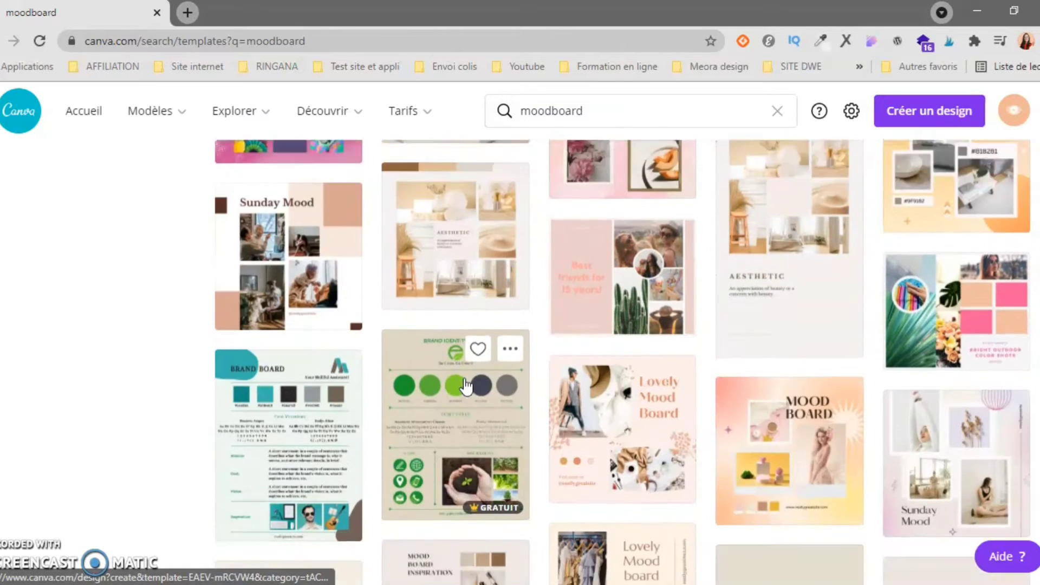
{"action": "scroll", "coordinate": [466, 386], "scroll_direction": "down", "scroll_amount": 5}
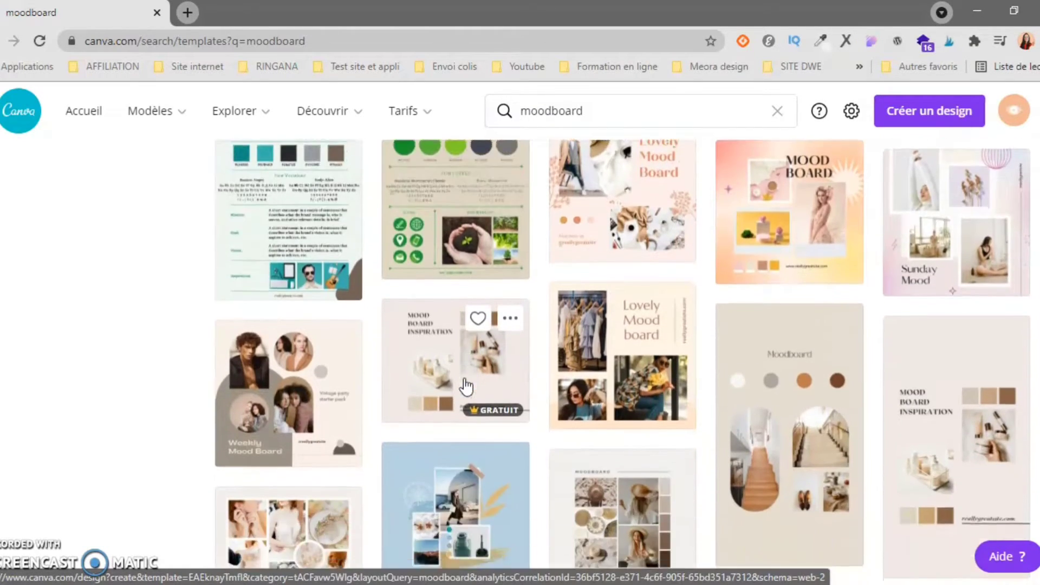
{"action": "scroll", "coordinate": [466, 386], "scroll_direction": "down", "scroll_amount": 2}
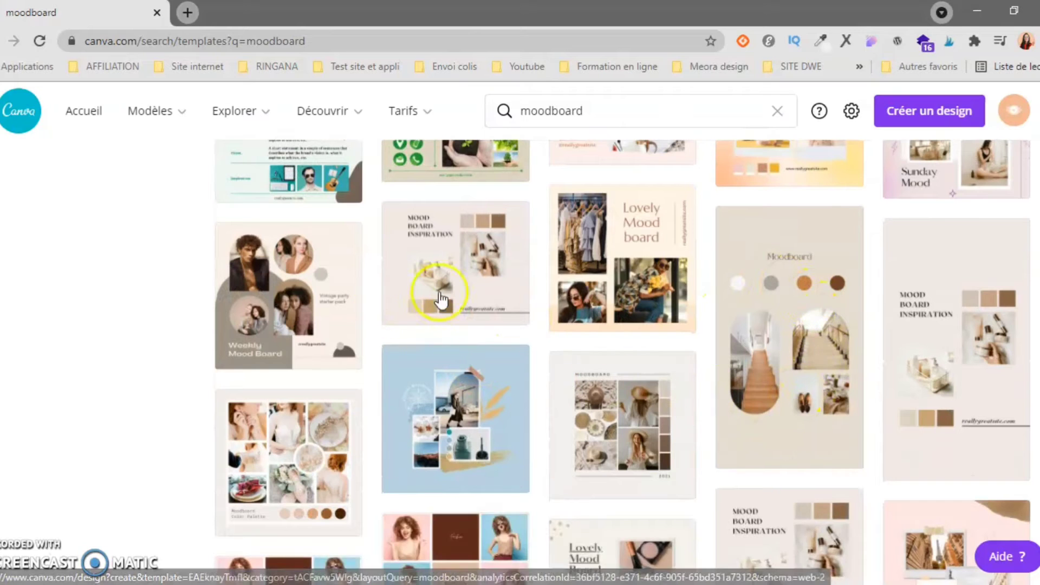
Step: Open the square wedding photo collage template with the "Moodboard Color Palette" caption and five brown-toned circles
{"action": "scroll", "coordinate": [483, 279], "scroll_direction": "down", "scroll_amount": 4}
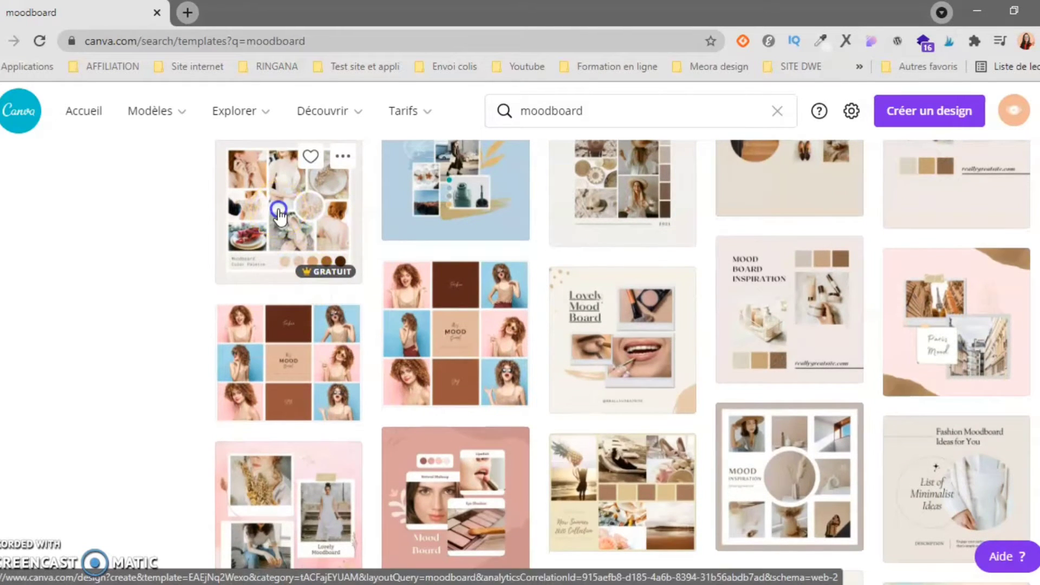
{"action": "left_click", "coordinate": [278, 209]}
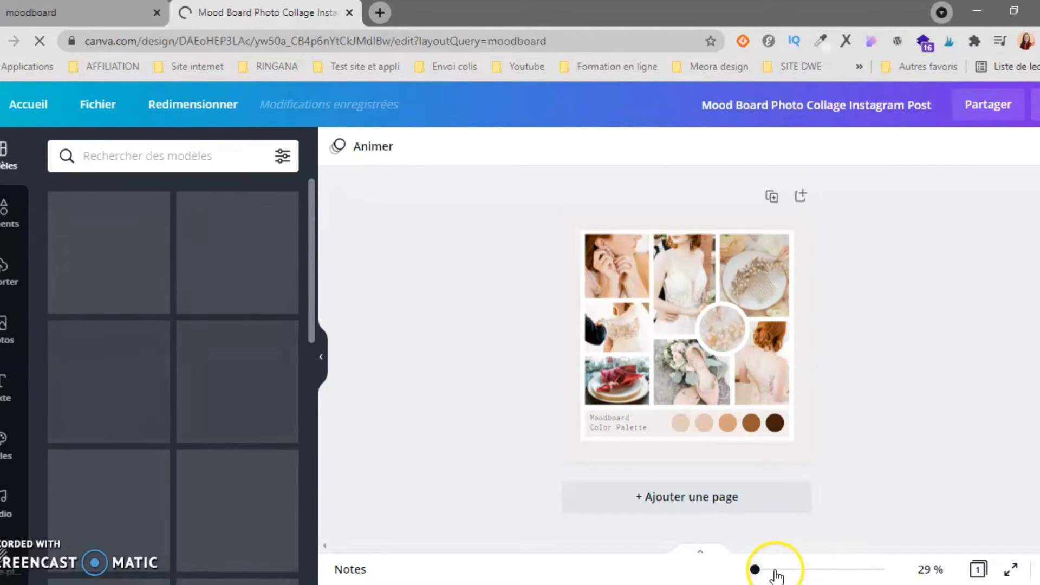
Step: Delete the round photo in the collage together with its circular frame
{"action": "left_click_drag", "start_coordinate": [774, 569], "coordinate": [759, 570]}
{"action": "left_click", "coordinate": [732, 320]}
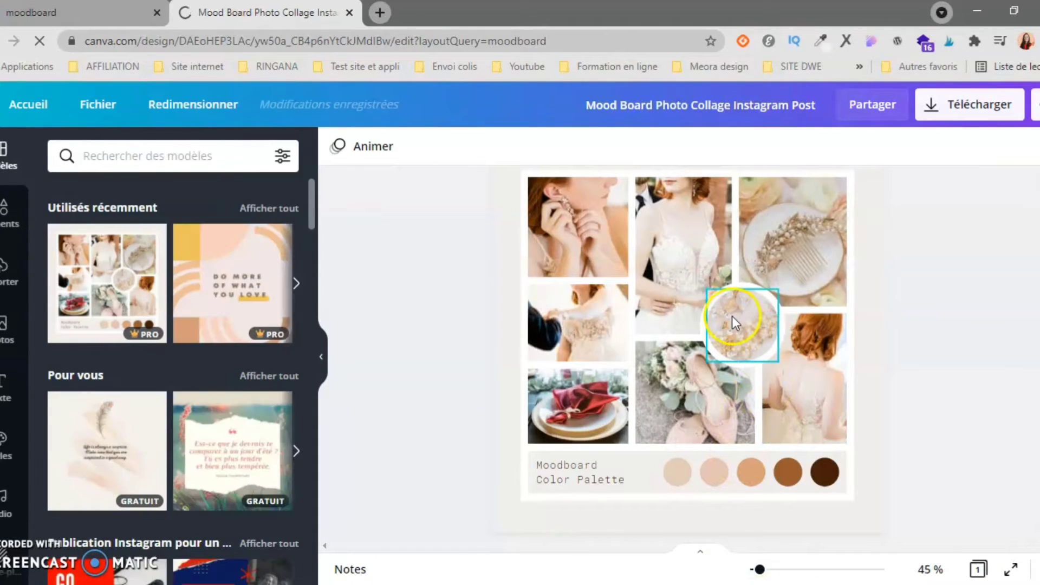
{"action": "key", "text": "Delete"}
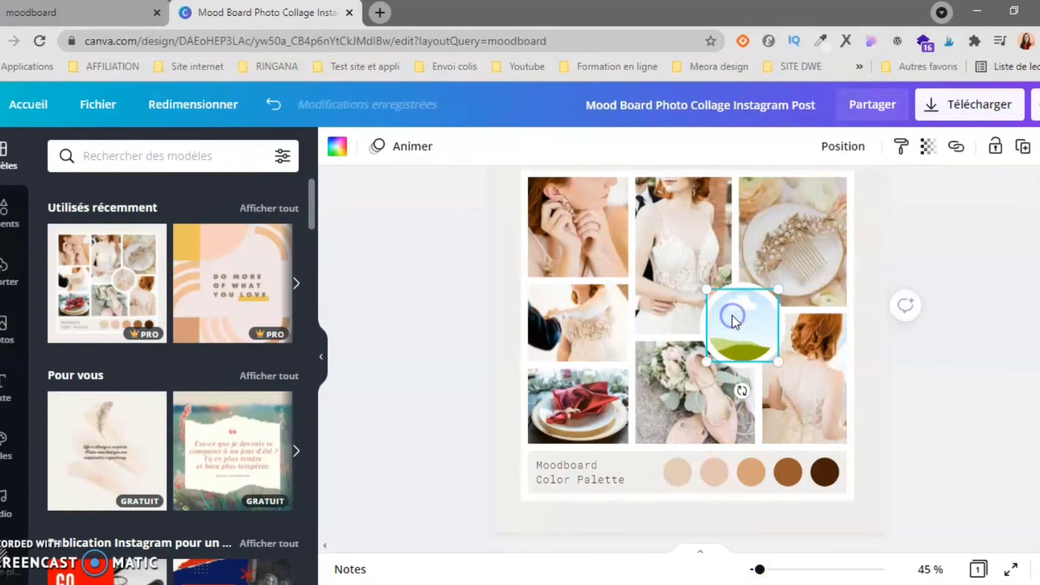
{"action": "key", "text": "Delete"}
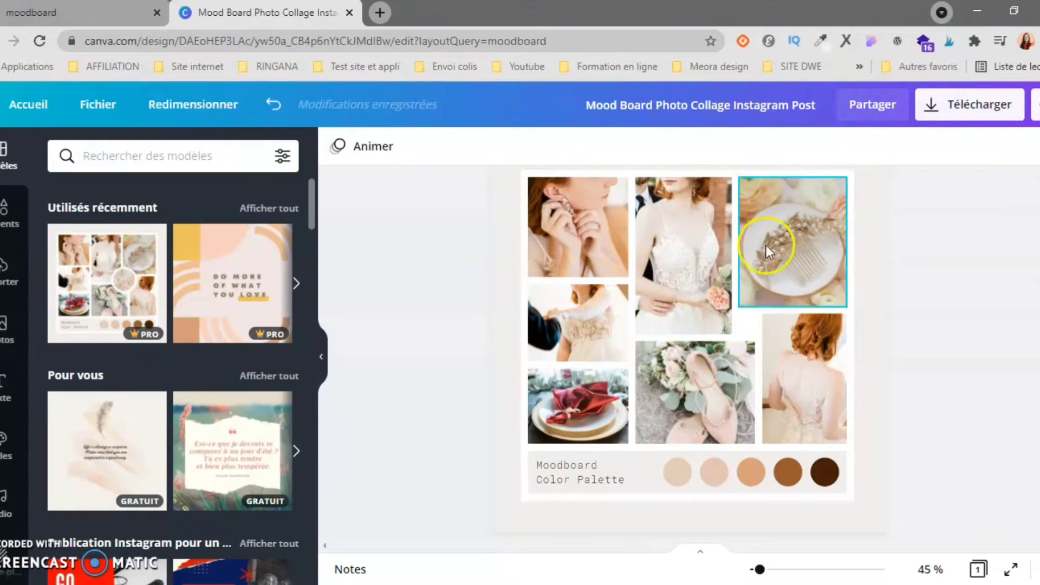
Step: Recolor the band behind the "Moodboard Color Palette" text and color circles to white
{"action": "left_click", "coordinate": [636, 463]}
{"action": "left_click", "coordinate": [333, 146]}
{"action": "left_click", "coordinate": [107, 274]}
{"action": "left_click", "coordinate": [499, 327]}
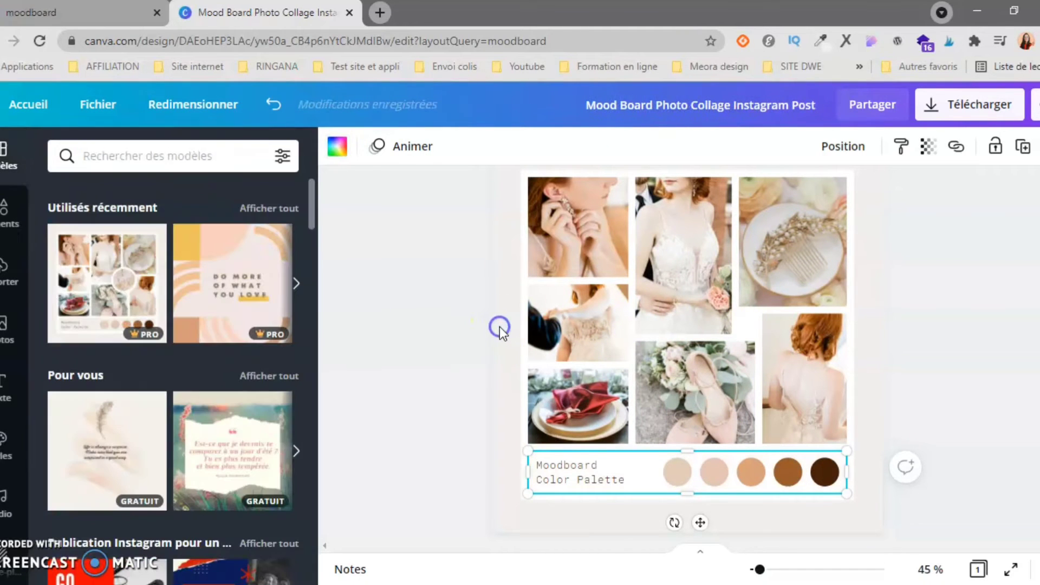
{"action": "left_click", "coordinate": [446, 349]}
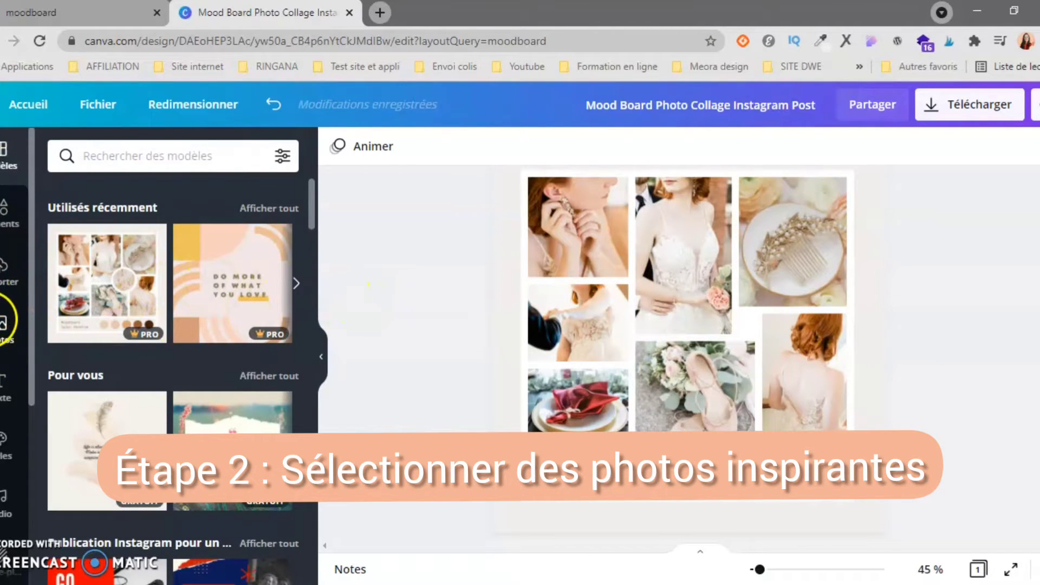
Step: Search the photo library for "plage", reusing the recent search
{"action": "left_click", "coordinate": [5, 324]}
{"action": "left_click", "coordinate": [149, 161]}
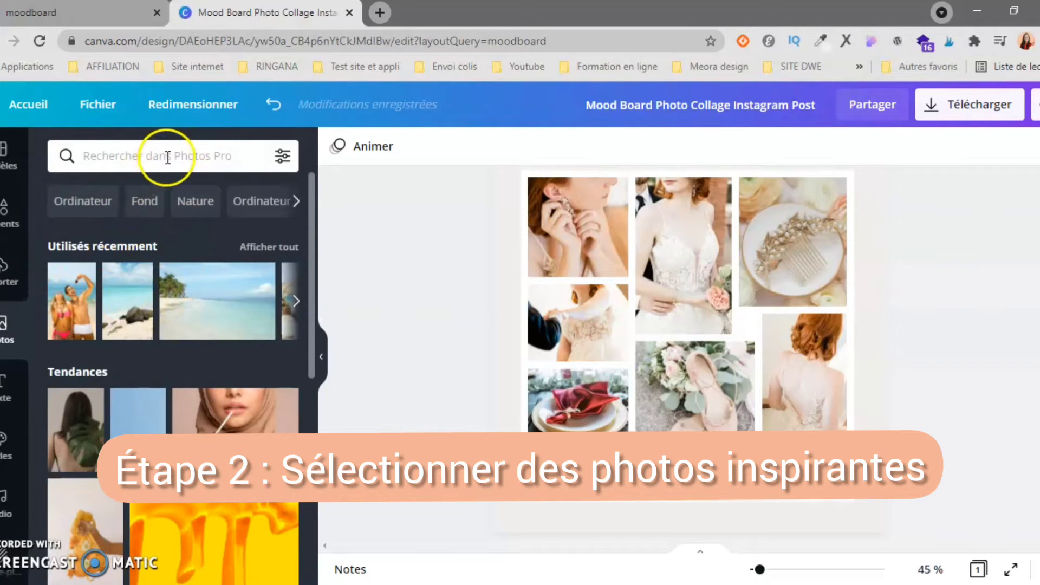
{"action": "left_click", "coordinate": [167, 157]}
{"action": "left_click", "coordinate": [359, 204]}
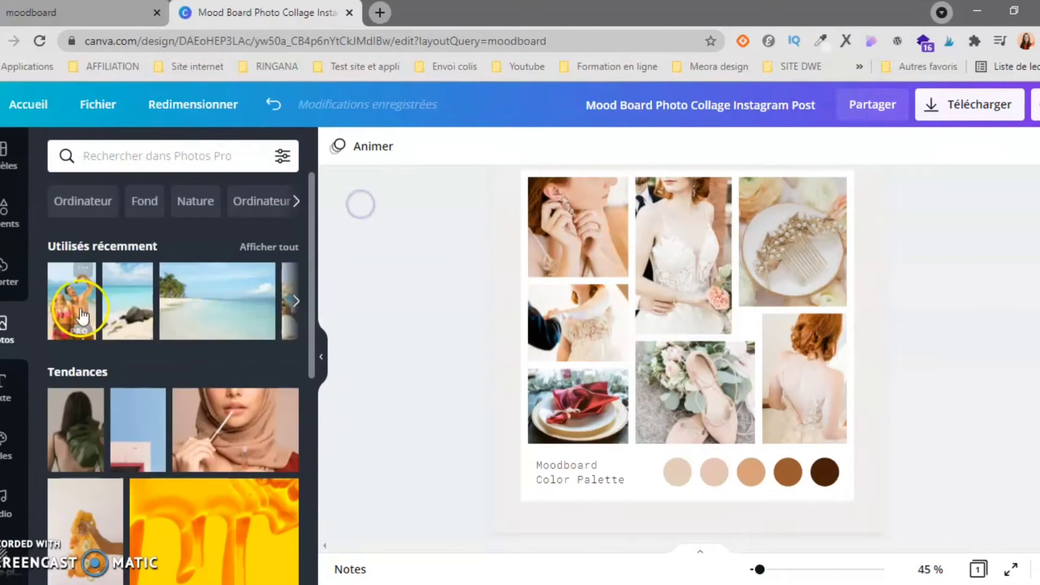
{"action": "left_click", "coordinate": [155, 154]}
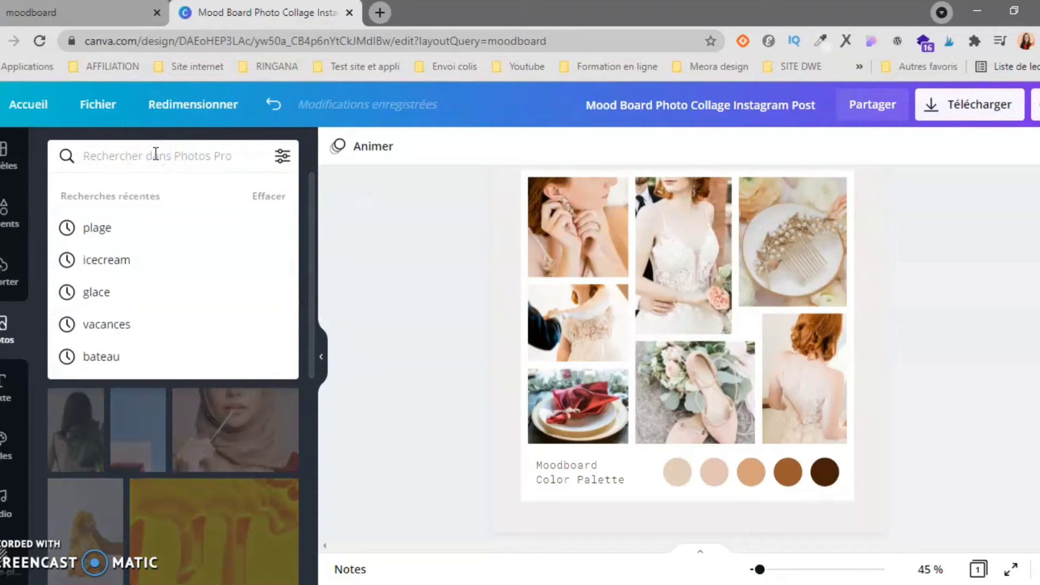
{"action": "left_click", "coordinate": [360, 245]}
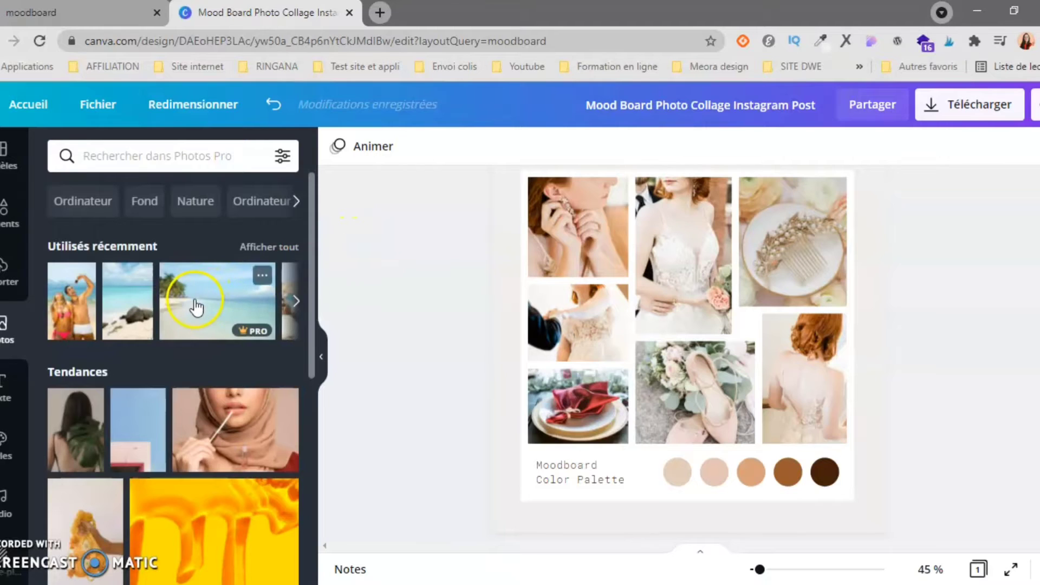
{"action": "left_click", "coordinate": [140, 162]}
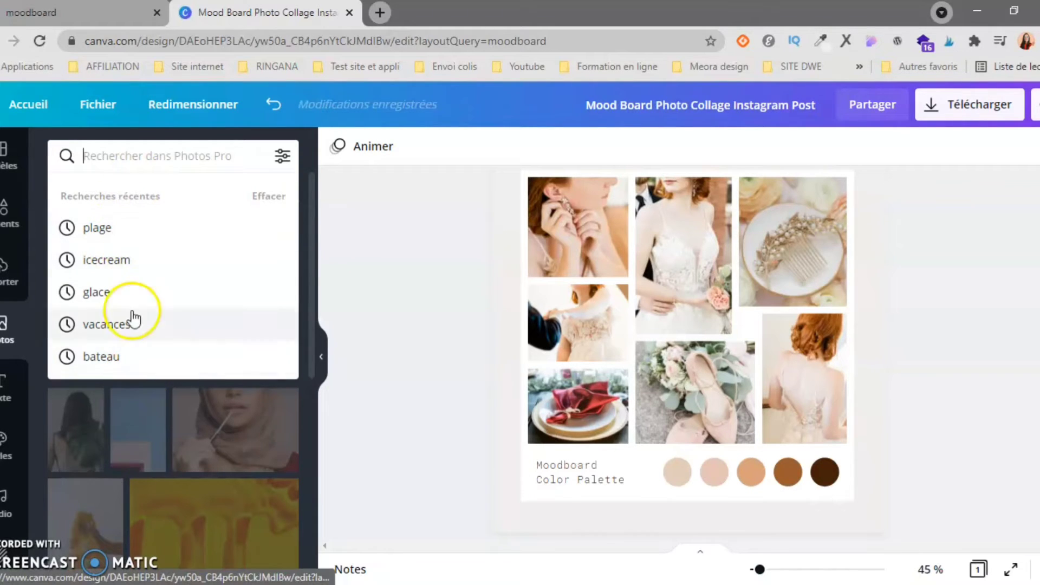
{"action": "left_click", "coordinate": [129, 269]}
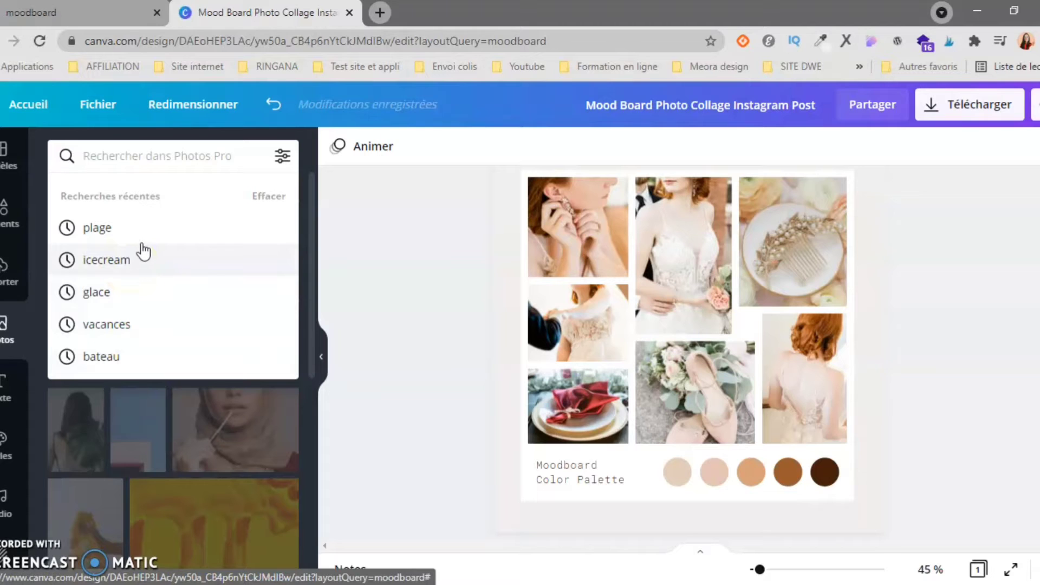
{"action": "left_click", "coordinate": [139, 229]}
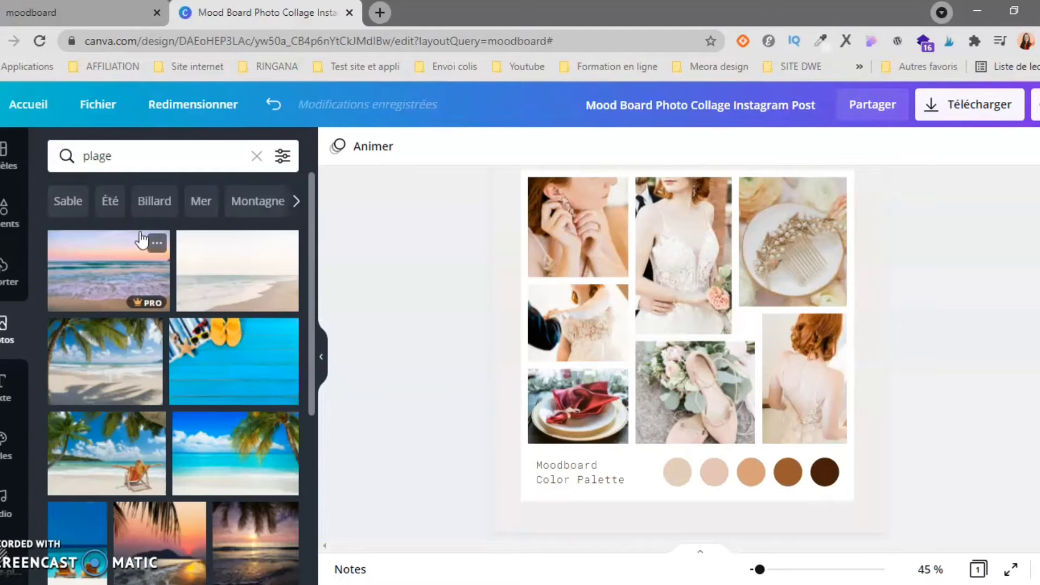
Step: Replace the collage's ballet-shoes photo with the clear shallow water over sand photo and adjust its position within the frame
{"action": "scroll", "coordinate": [204, 339], "scroll_direction": "down", "scroll_amount": 5}
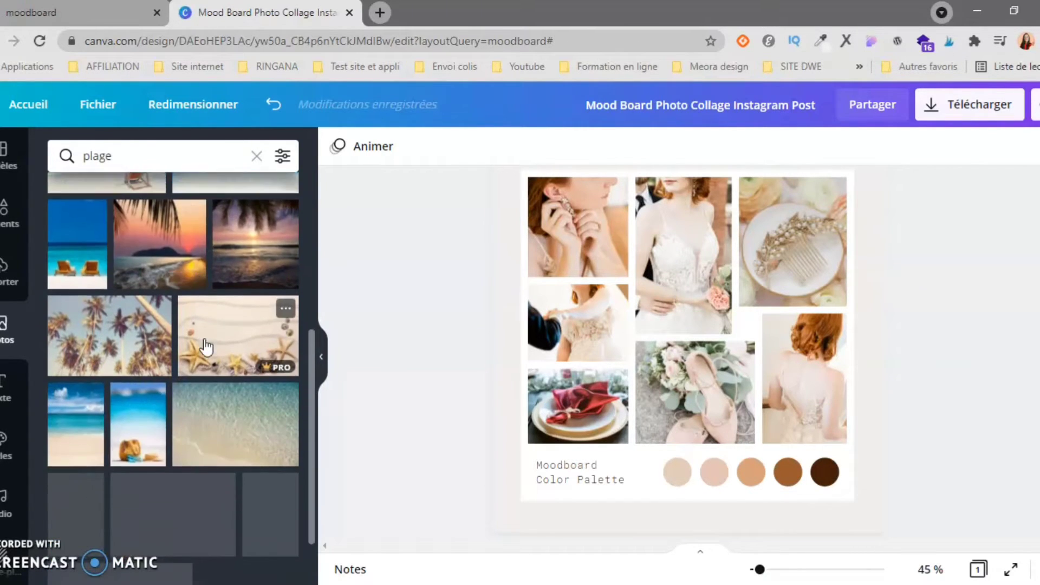
{"action": "scroll", "coordinate": [205, 346], "scroll_direction": "down", "scroll_amount": 3}
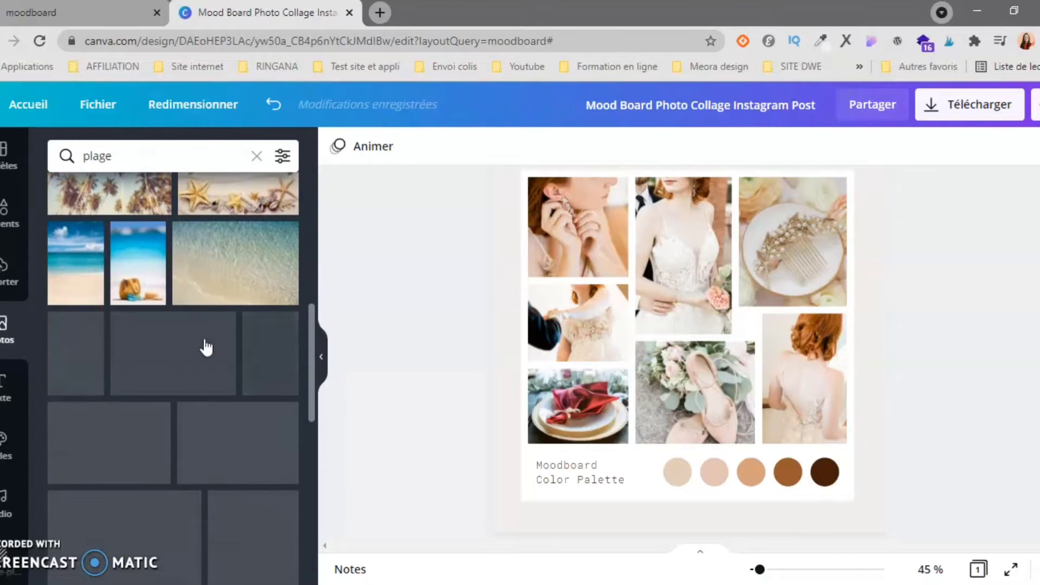
{"action": "scroll", "coordinate": [206, 347], "scroll_direction": "down", "scroll_amount": 1}
{"action": "scroll", "coordinate": [204, 347], "scroll_direction": "down", "scroll_amount": 2}
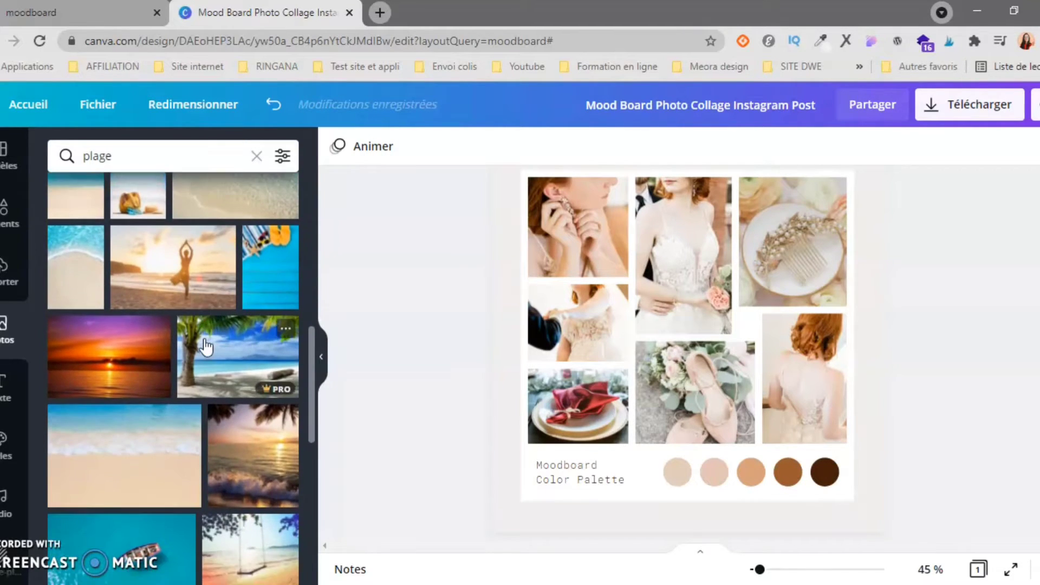
{"action": "scroll", "coordinate": [206, 346], "scroll_direction": "up", "scroll_amount": 4}
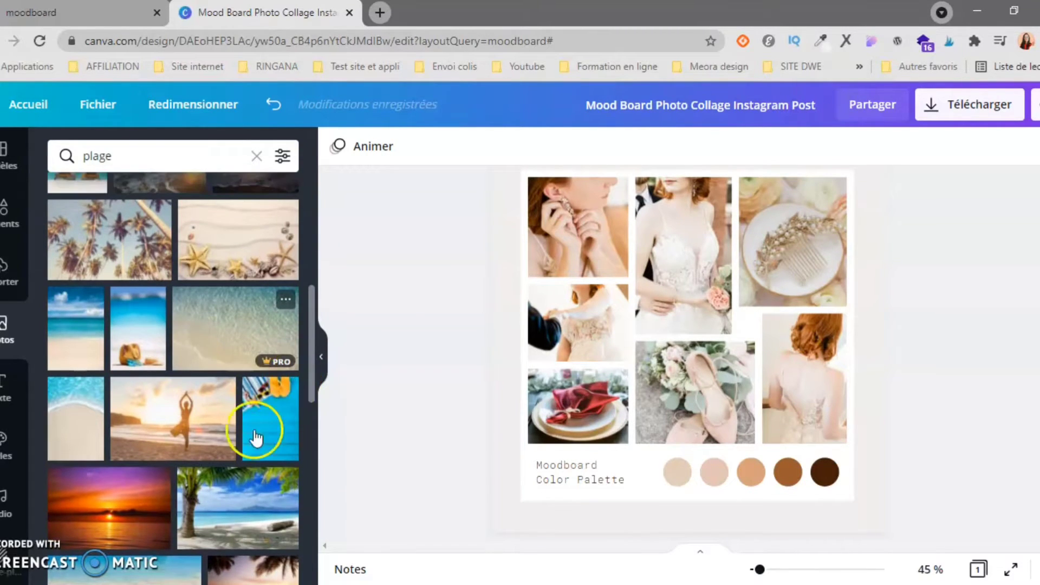
{"action": "scroll", "coordinate": [182, 446], "scroll_direction": "down", "scroll_amount": 1}
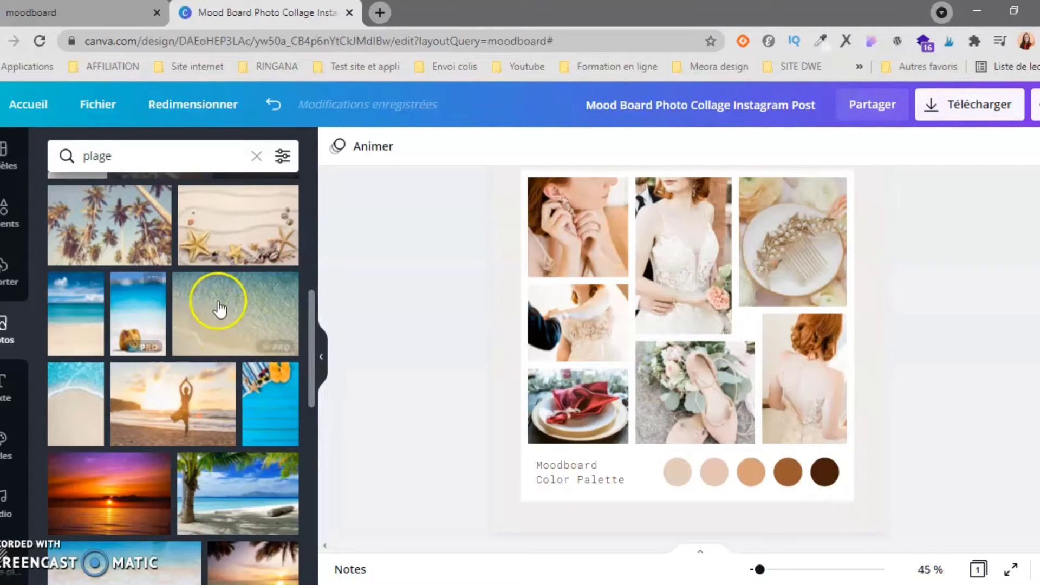
{"action": "left_click_drag", "start_coordinate": [210, 329], "coordinate": [696, 362]}
{"action": "double_click", "coordinate": [680, 404]}
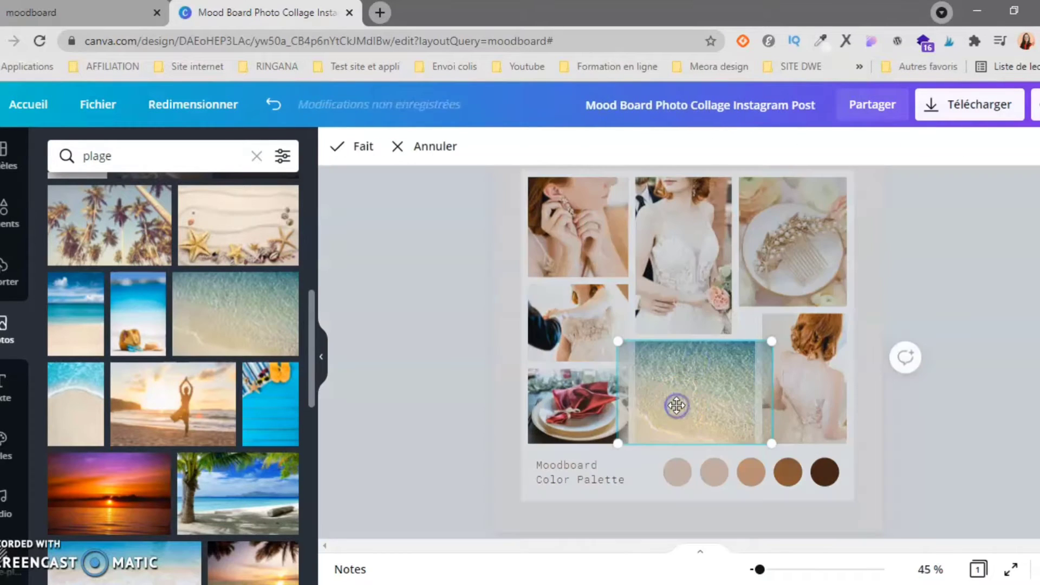
{"action": "left_click_drag", "start_coordinate": [677, 404], "coordinate": [738, 397]}
{"action": "left_click", "coordinate": [916, 279]}
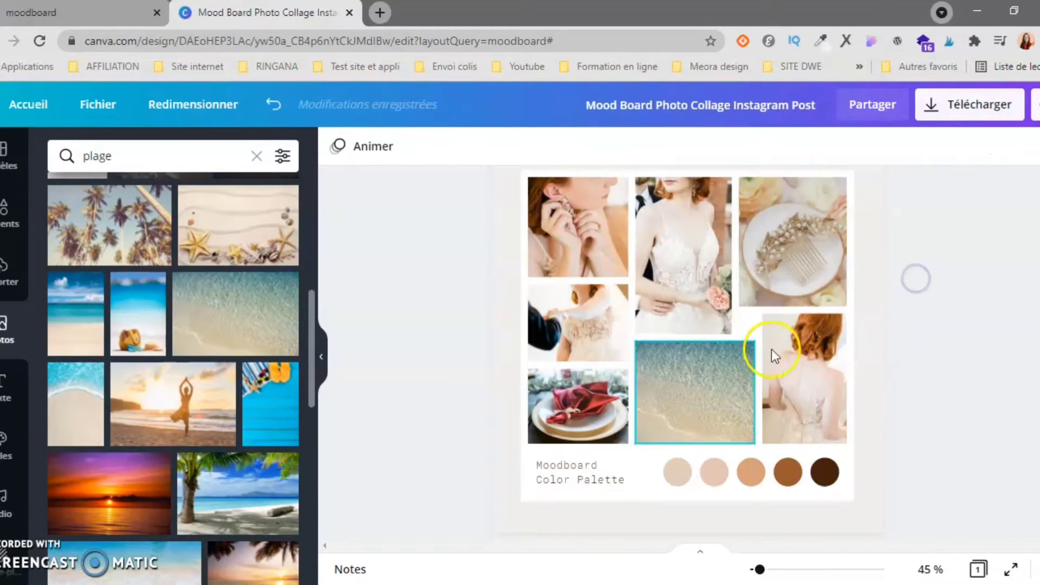
Step: Replace the hair comb photo in the collage with the couple walking on the beach, shifting the image to frame both people
{"action": "scroll", "coordinate": [140, 383], "scroll_direction": "down", "scroll_amount": 5}
{"action": "scroll", "coordinate": [138, 389], "scroll_direction": "down", "scroll_amount": 1}
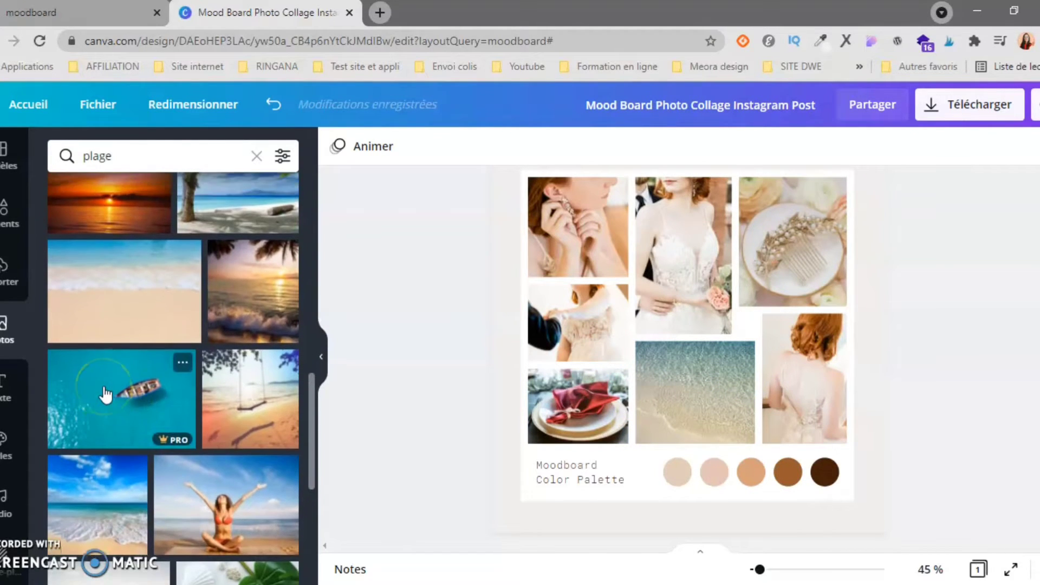
{"action": "scroll", "coordinate": [104, 393], "scroll_direction": "down", "scroll_amount": 4}
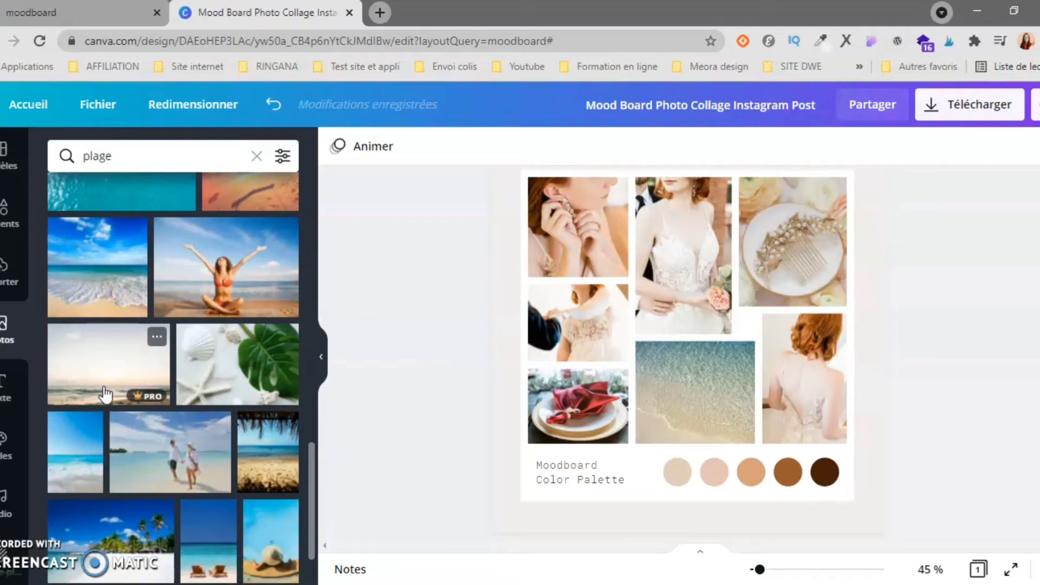
{"action": "scroll", "coordinate": [104, 394], "scroll_direction": "down", "scroll_amount": 1}
{"action": "left_click_drag", "start_coordinate": [132, 386], "coordinate": [769, 233]}
{"action": "double_click", "coordinate": [815, 240]}
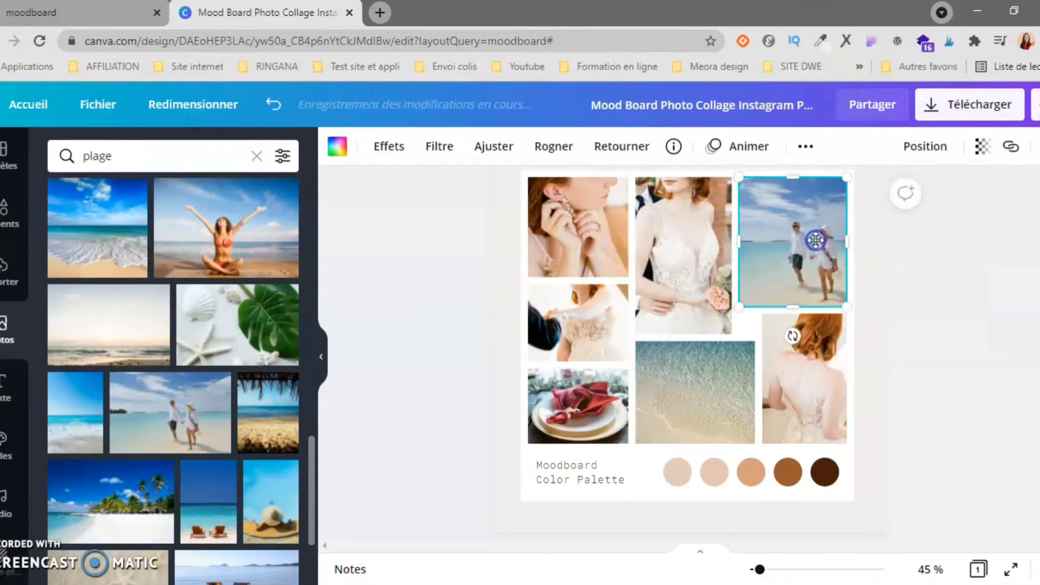
{"action": "left_click", "coordinate": [982, 278]}
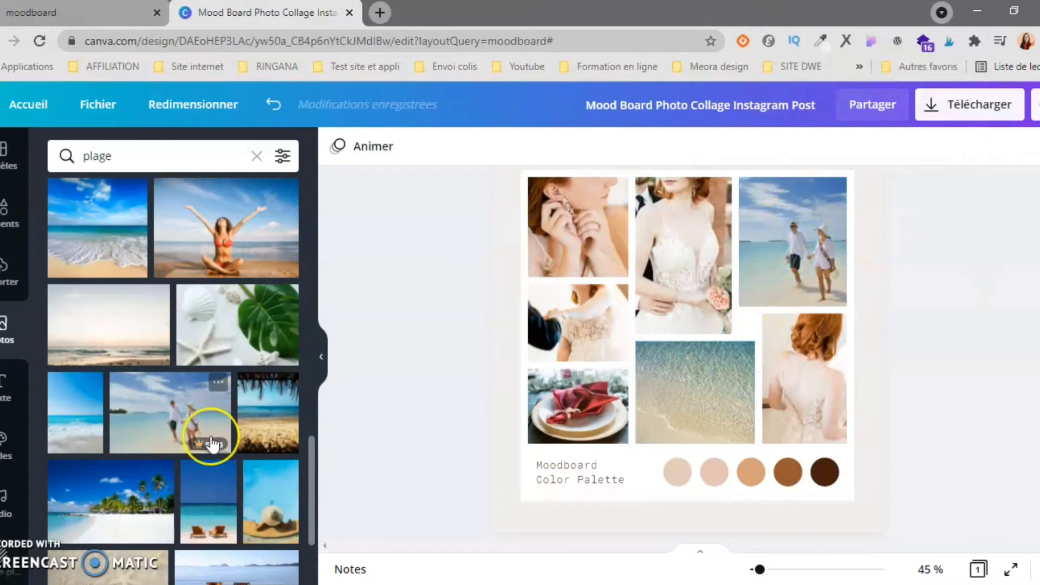
Step: Replace the earring photo in the collage with the woman holding a turquoise surfboard beside the orange van
{"action": "scroll", "coordinate": [211, 442], "scroll_direction": "down", "scroll_amount": 7}
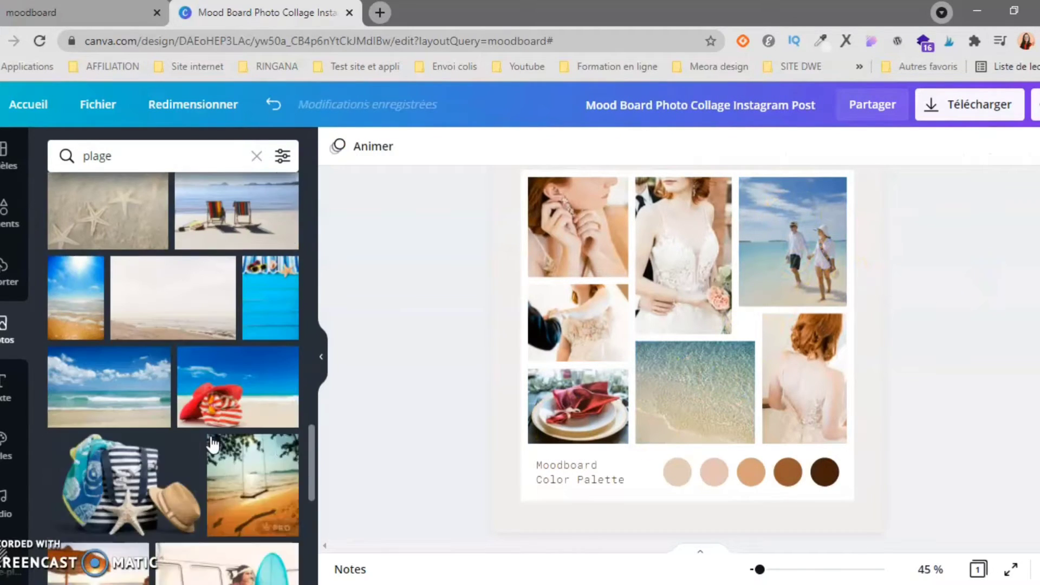
{"action": "scroll", "coordinate": [211, 441], "scroll_direction": "down", "scroll_amount": 3}
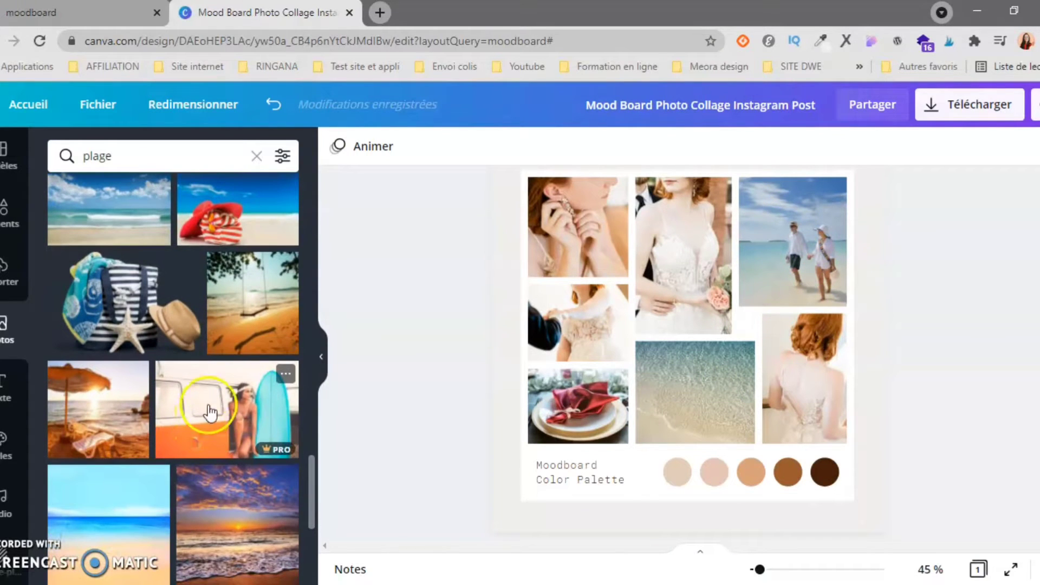
{"action": "scroll", "coordinate": [189, 427], "scroll_direction": "down", "scroll_amount": 1}
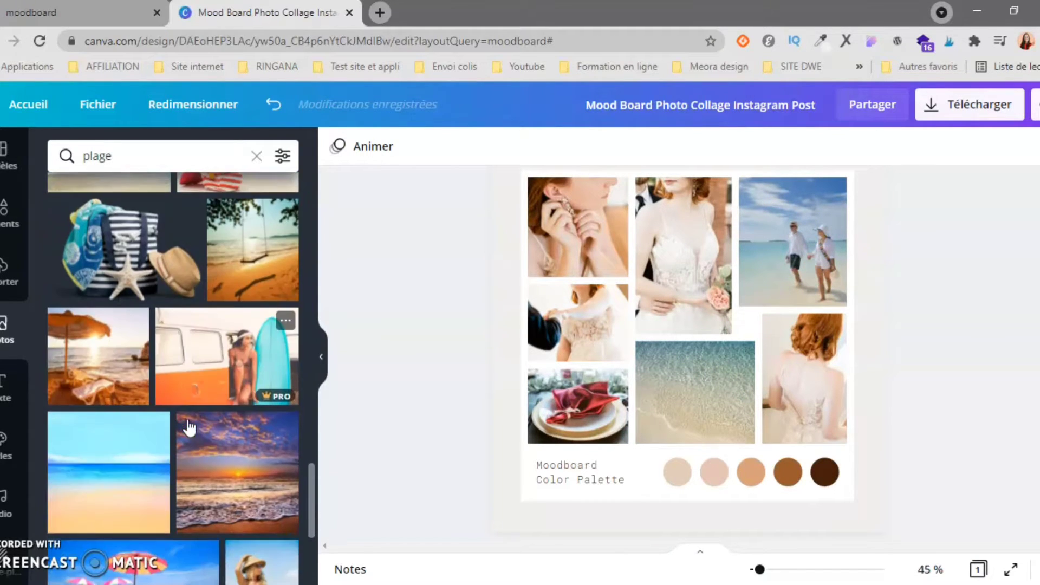
{"action": "left_click_drag", "start_coordinate": [198, 359], "coordinate": [578, 325]}
{"action": "left_click_drag", "start_coordinate": [666, 336], "coordinate": [586, 228]}
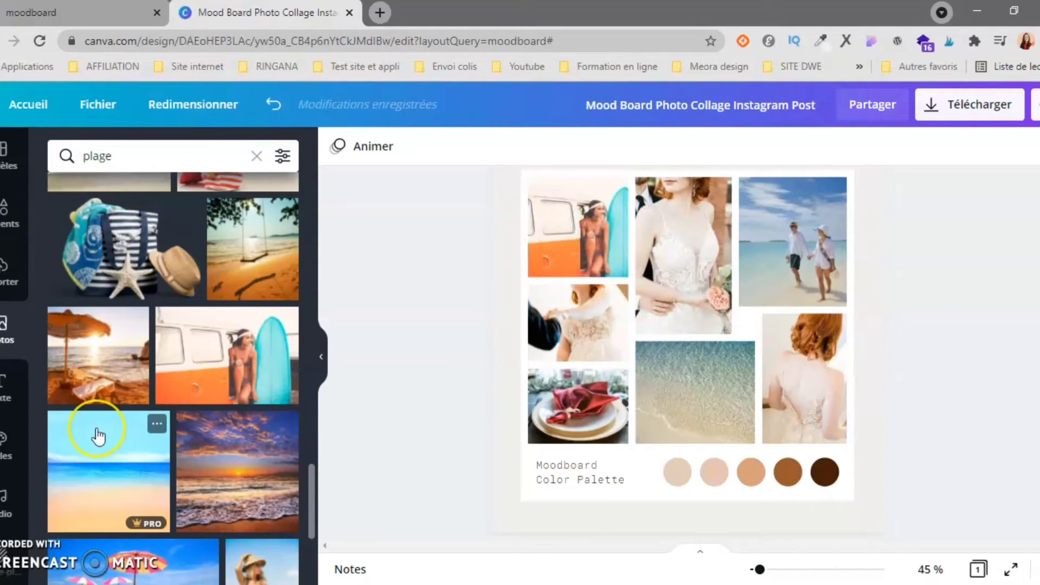
Step: Replace the small lace-dress photo below the van picture with the sunset beach parasol photo and reposition it within the frame
{"action": "scroll", "coordinate": [97, 436], "scroll_direction": "down", "scroll_amount": 3}
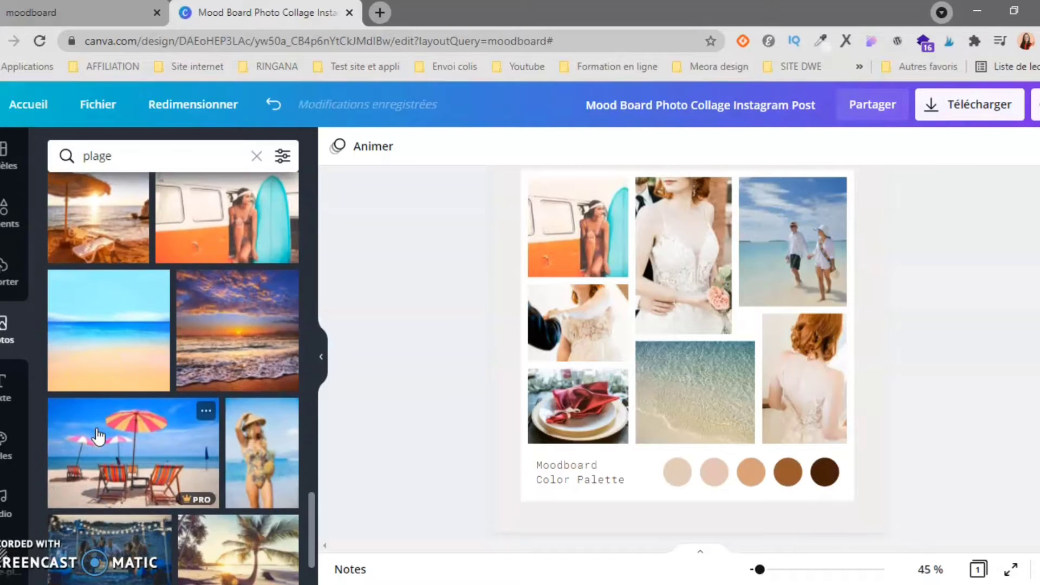
{"action": "scroll", "coordinate": [97, 436], "scroll_direction": "up", "scroll_amount": 3}
{"action": "left_click_drag", "start_coordinate": [88, 381], "coordinate": [580, 336]}
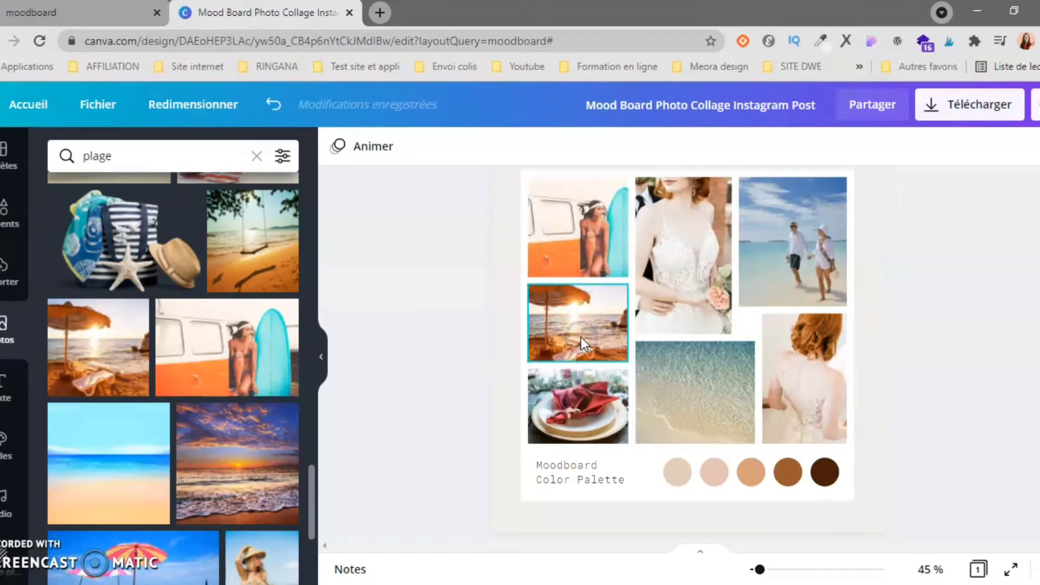
{"action": "double_click", "coordinate": [574, 334]}
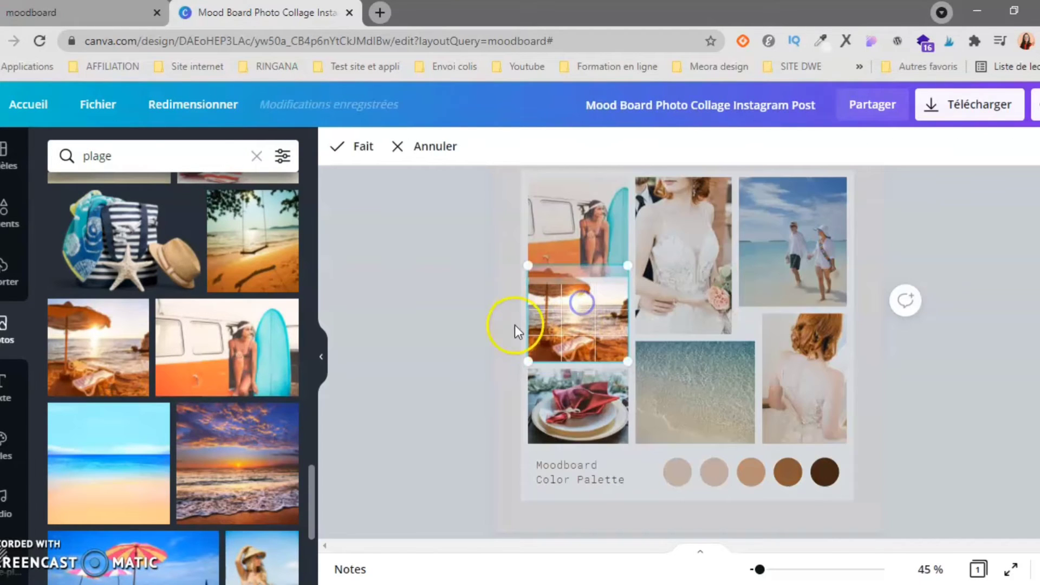
{"action": "left_click", "coordinate": [514, 325]}
Step: Replace the tall wedding dress photo with the woman in a straw hat, and the sunset parasol photo with the beach chair under a thatched parasol
{"action": "scroll", "coordinate": [64, 455], "scroll_direction": "down", "scroll_amount": 6}
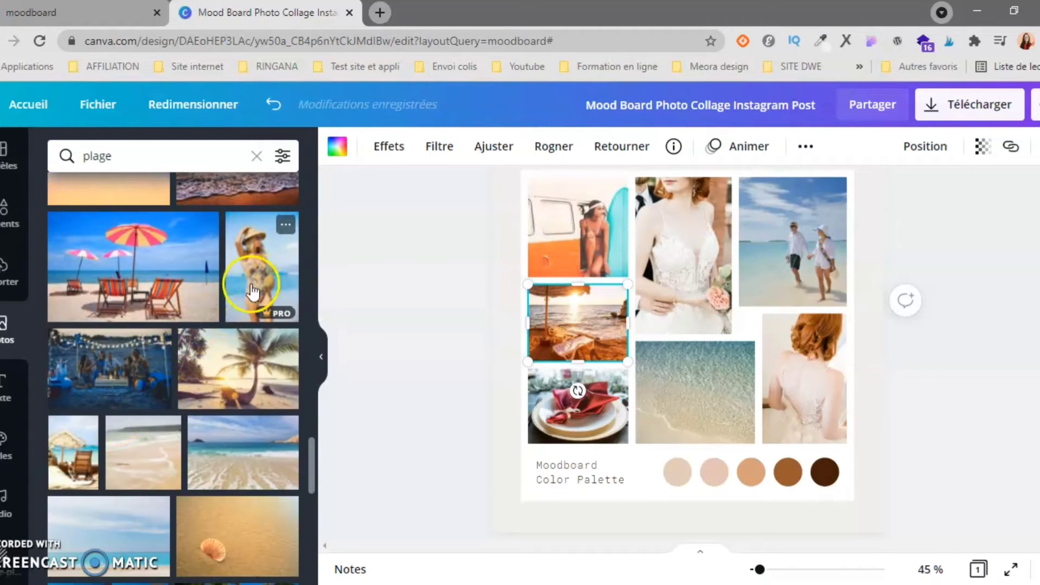
{"action": "left_click_drag", "start_coordinate": [244, 297], "coordinate": [671, 246]}
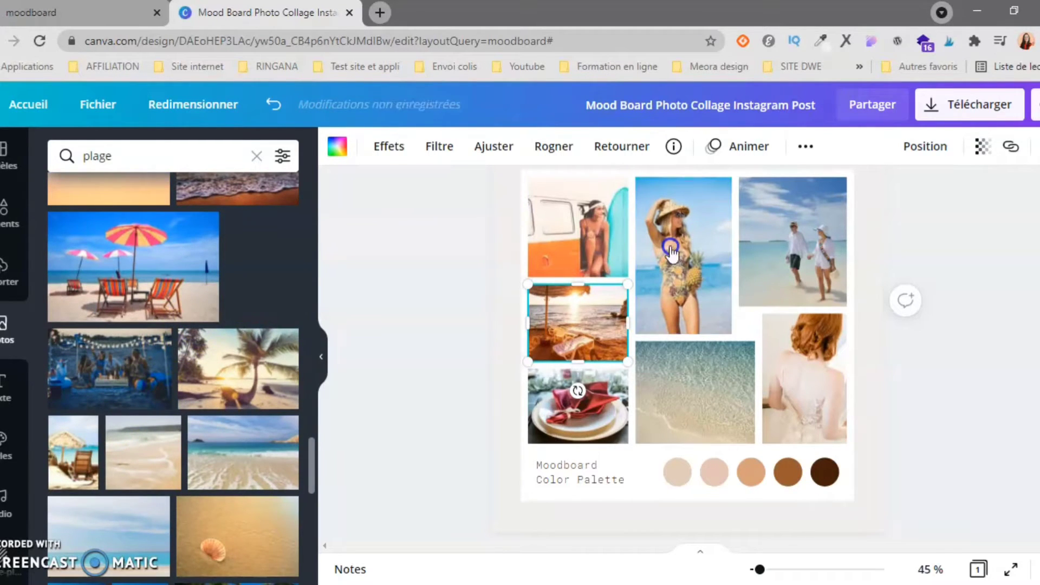
{"action": "scroll", "coordinate": [108, 361], "scroll_direction": "down", "scroll_amount": 3}
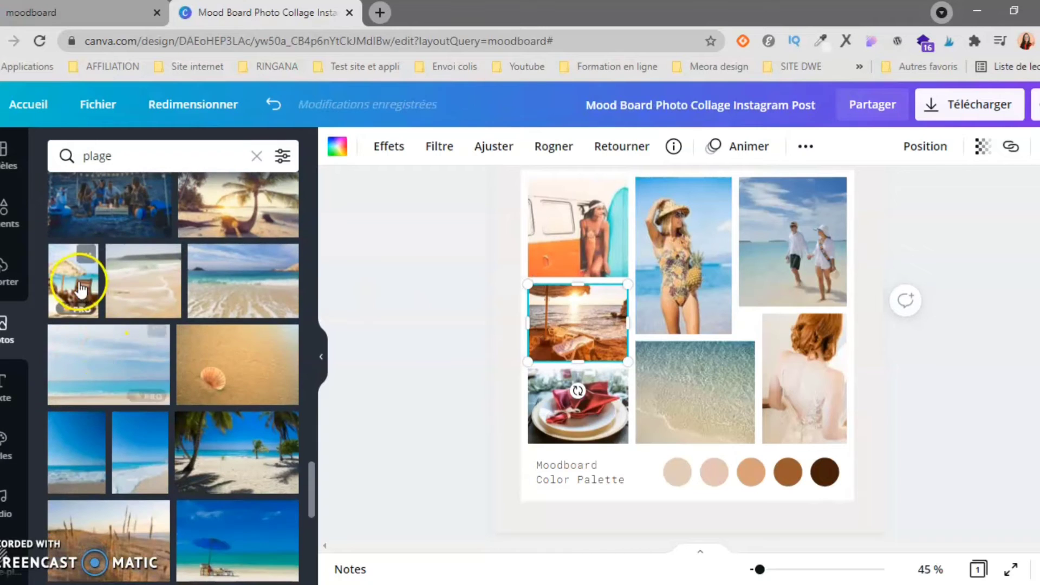
{"action": "left_click_drag", "start_coordinate": [75, 287], "coordinate": [589, 298]}
{"action": "double_click", "coordinate": [589, 314]}
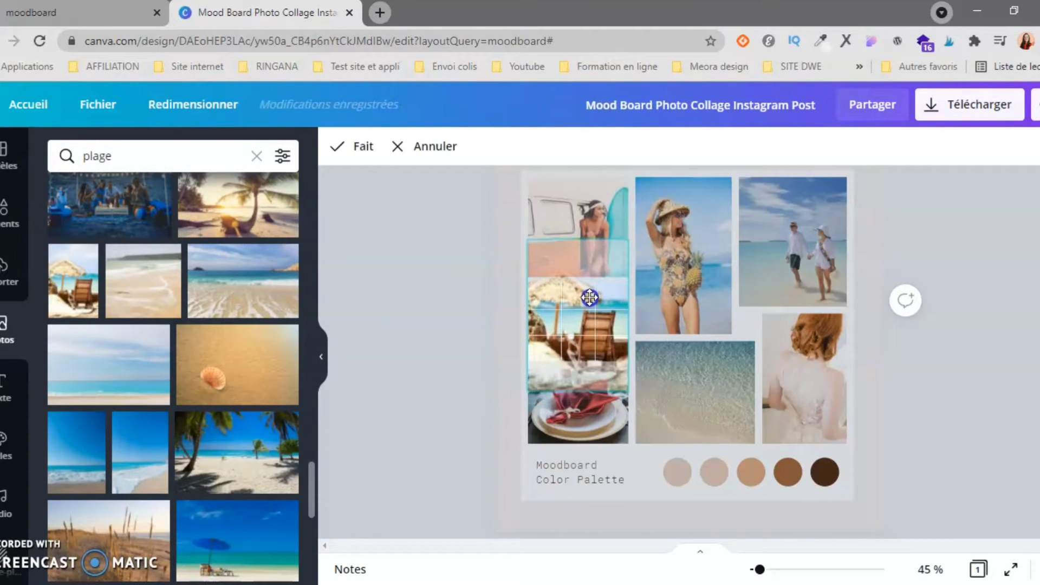
{"action": "left_click", "coordinate": [463, 326]}
Step: Look through the remaining beach photos and search the photo library for "vacances" instead
{"action": "scroll", "coordinate": [97, 407], "scroll_direction": "down", "scroll_amount": 4}
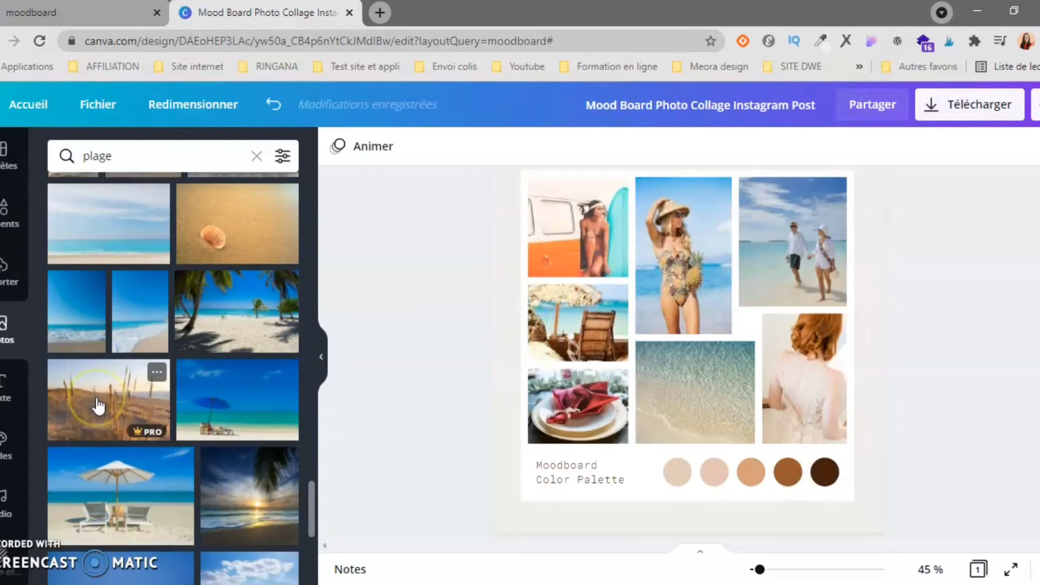
{"action": "scroll", "coordinate": [97, 405], "scroll_direction": "down", "scroll_amount": 5}
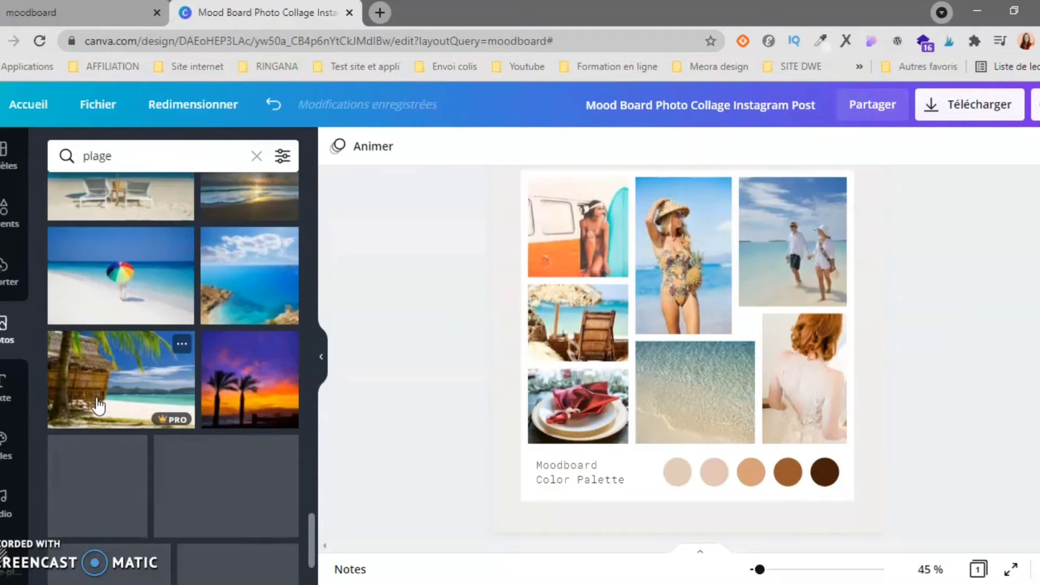
{"action": "left_click", "coordinate": [94, 159]}
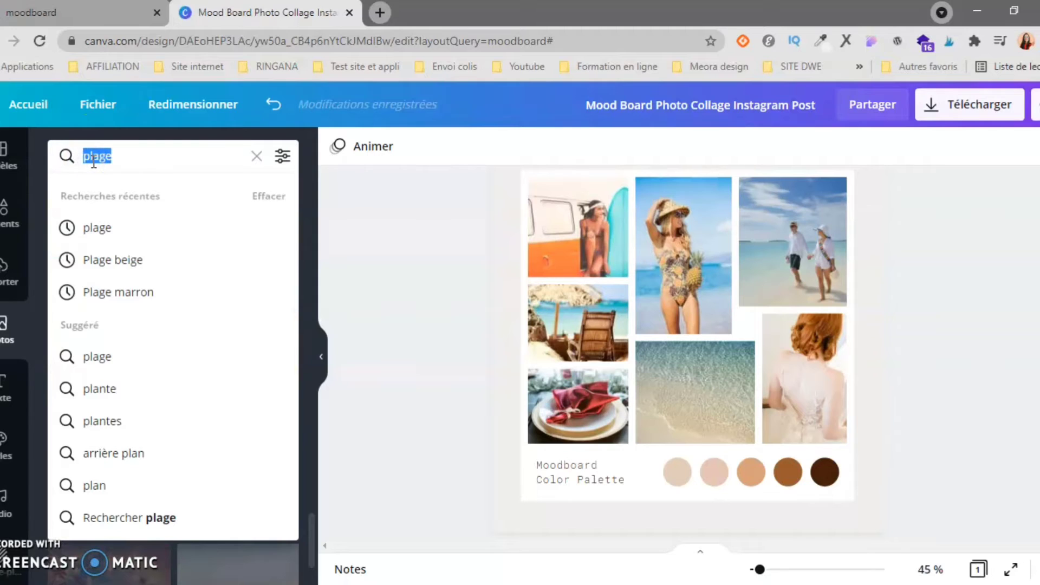
{"action": "key", "text": "BackSpace"}
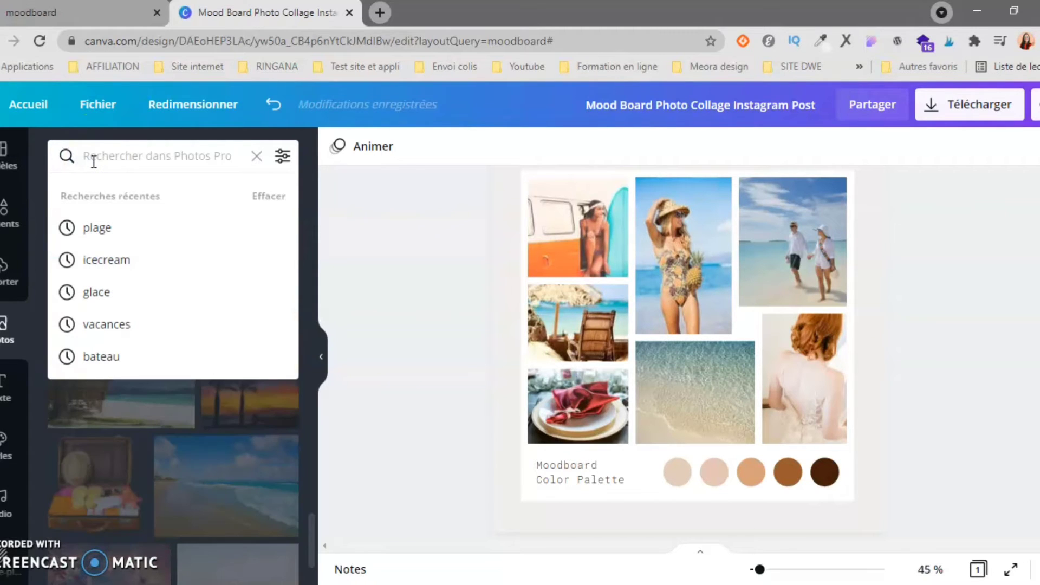
{"action": "type", "text": "vacance"}
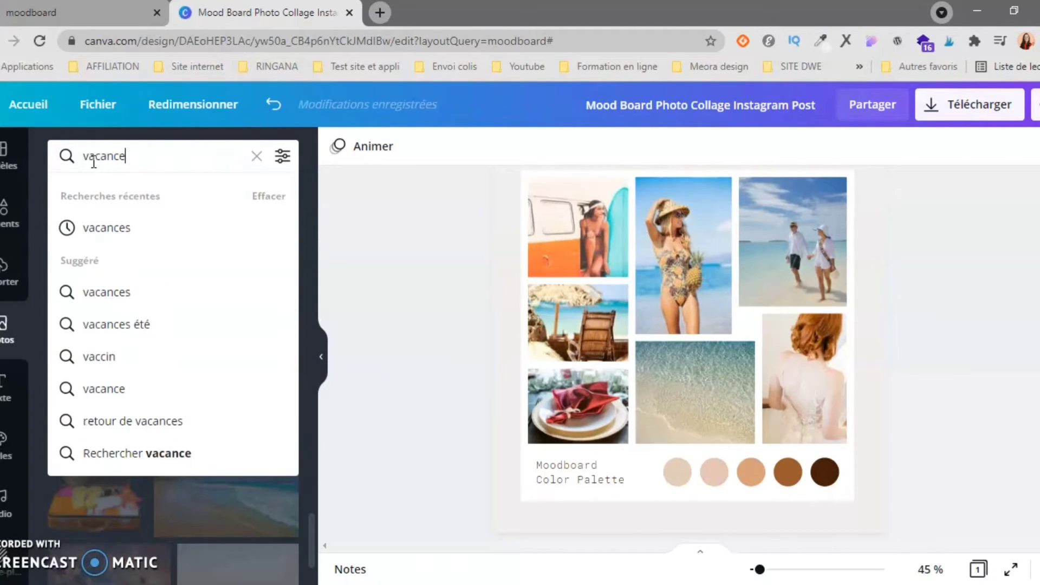
{"action": "type", "text": "s"}
{"action": "key", "text": "Return"}
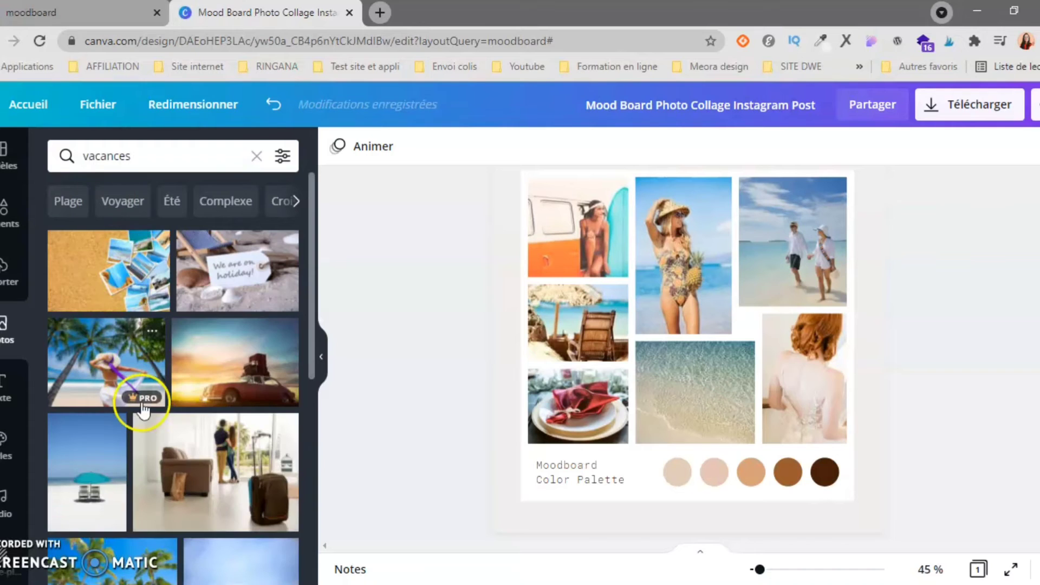
Step: Replace the photo of the plate with the red napkin with the blurred white and gold photo from the "vacances" results
{"action": "scroll", "coordinate": [143, 410], "scroll_direction": "down", "scroll_amount": 5}
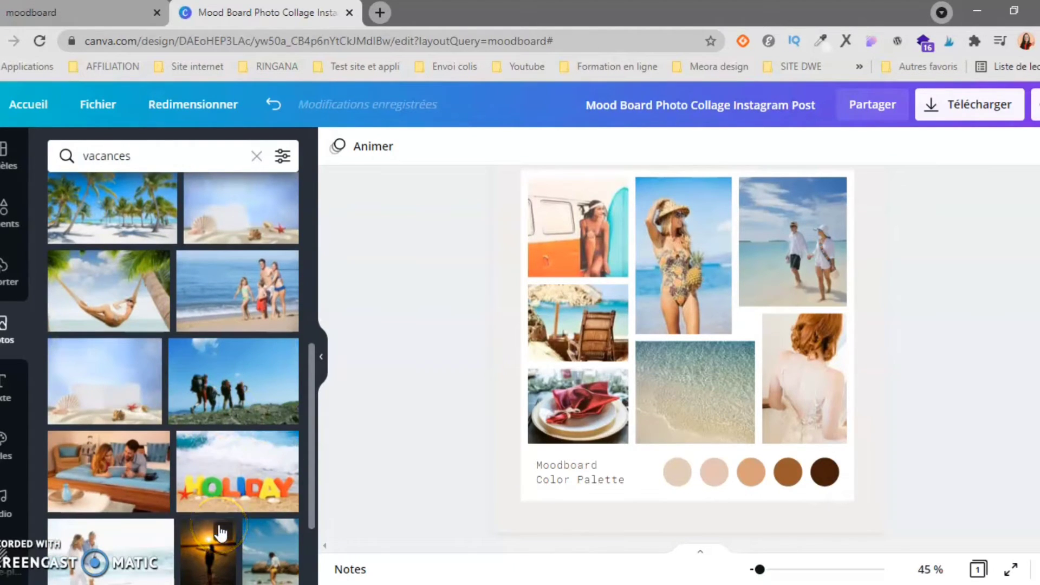
{"action": "mouse_move", "coordinate": [115, 330]}
{"action": "left_mouse_down"}
{"action": "mouse_move", "coordinate": [436, 390]}
{"action": "mouse_move", "coordinate": [558, 401]}
{"action": "mouse_move", "coordinate": [124, 336]}
{"action": "left_mouse_up"}
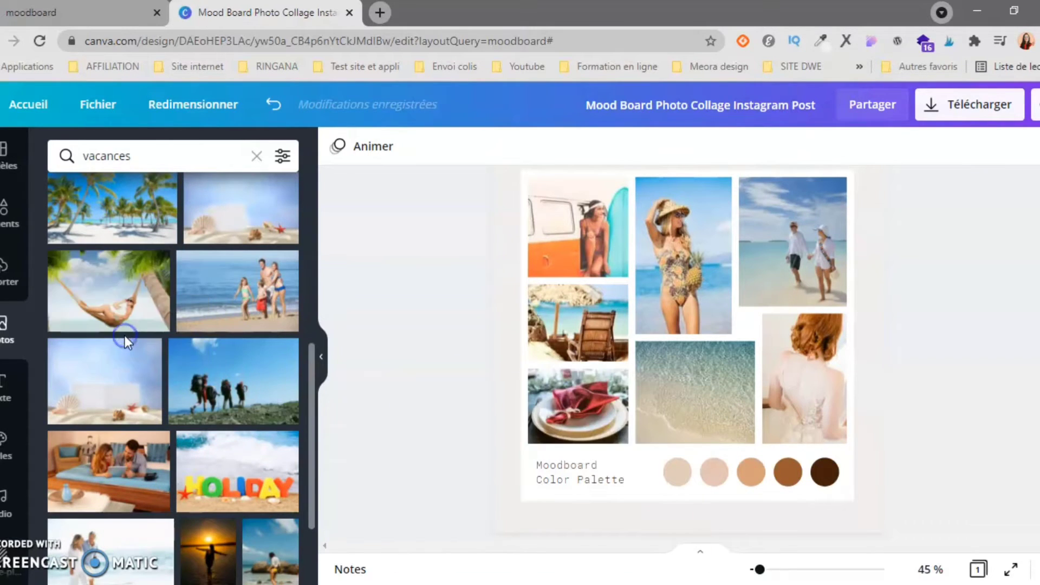
{"action": "scroll", "coordinate": [124, 338], "scroll_direction": "down", "scroll_amount": 3}
{"action": "left_click", "coordinate": [78, 371]}
{"action": "scroll", "coordinate": [125, 396], "scroll_direction": "down", "scroll_amount": 2}
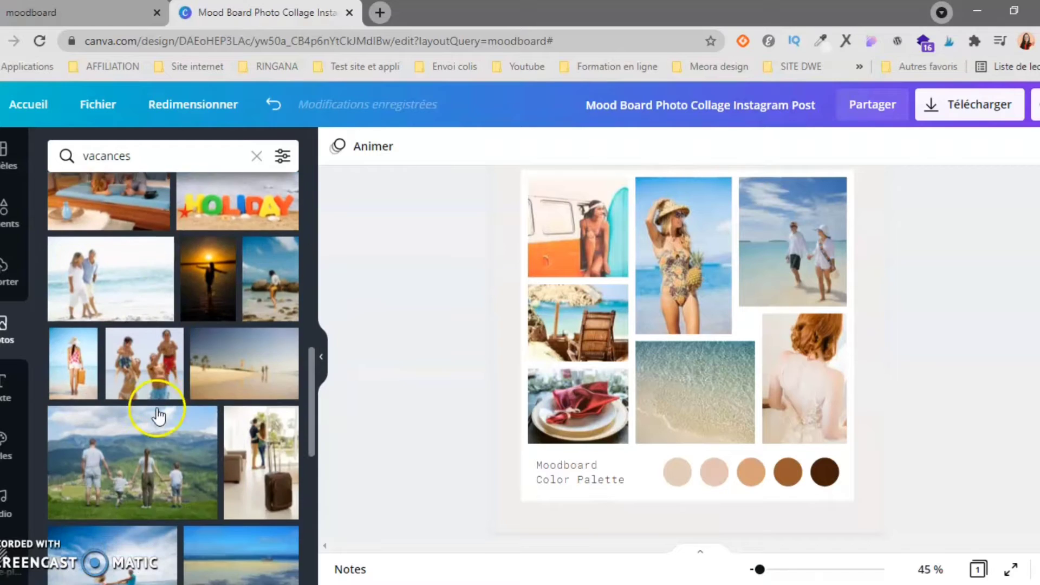
{"action": "mouse_move", "coordinate": [225, 363]}
{"action": "left_mouse_down"}
{"action": "mouse_move", "coordinate": [616, 416]}
{"action": "mouse_move", "coordinate": [349, 387]}
{"action": "mouse_move", "coordinate": [233, 355]}
{"action": "left_mouse_up"}
{"action": "scroll", "coordinate": [233, 356], "scroll_direction": "down", "scroll_amount": 5}
{"action": "left_click_drag", "start_coordinate": [79, 320], "coordinate": [125, 325]}
{"action": "scroll", "coordinate": [127, 324], "scroll_direction": "down", "scroll_amount": 5}
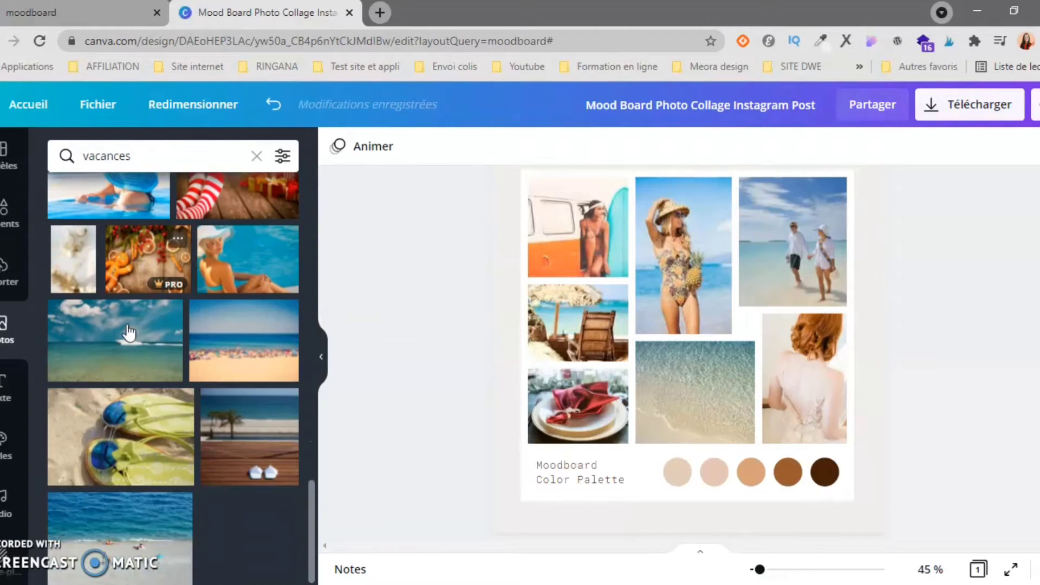
{"action": "left_click_drag", "start_coordinate": [93, 279], "coordinate": [571, 334]}
{"action": "double_click", "coordinate": [574, 416]}
{"action": "left_click", "coordinate": [471, 390]}
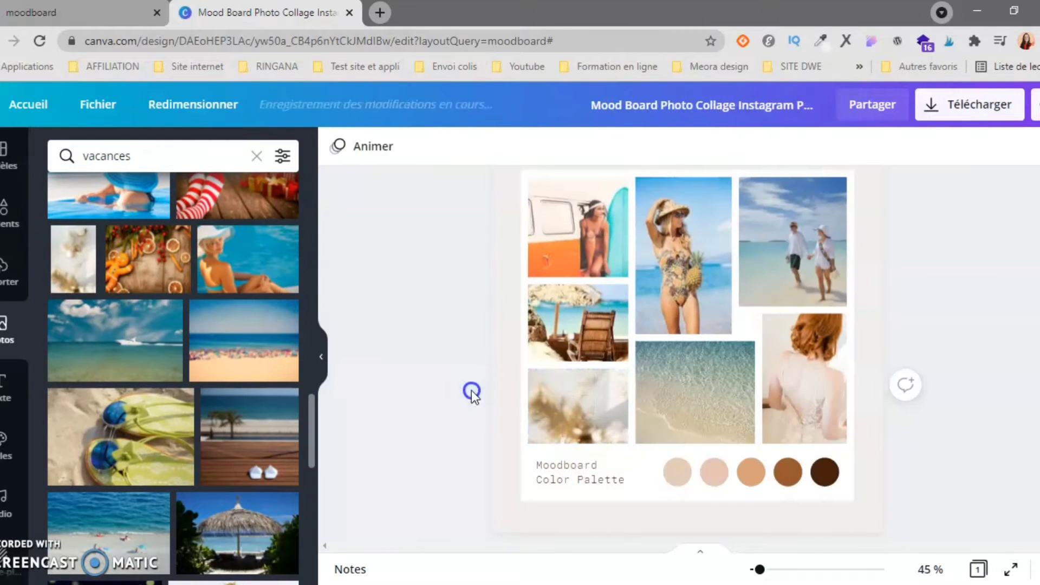
Step: Try to reposition the white and gold photo within its frame
{"action": "double_click", "coordinate": [579, 411]}
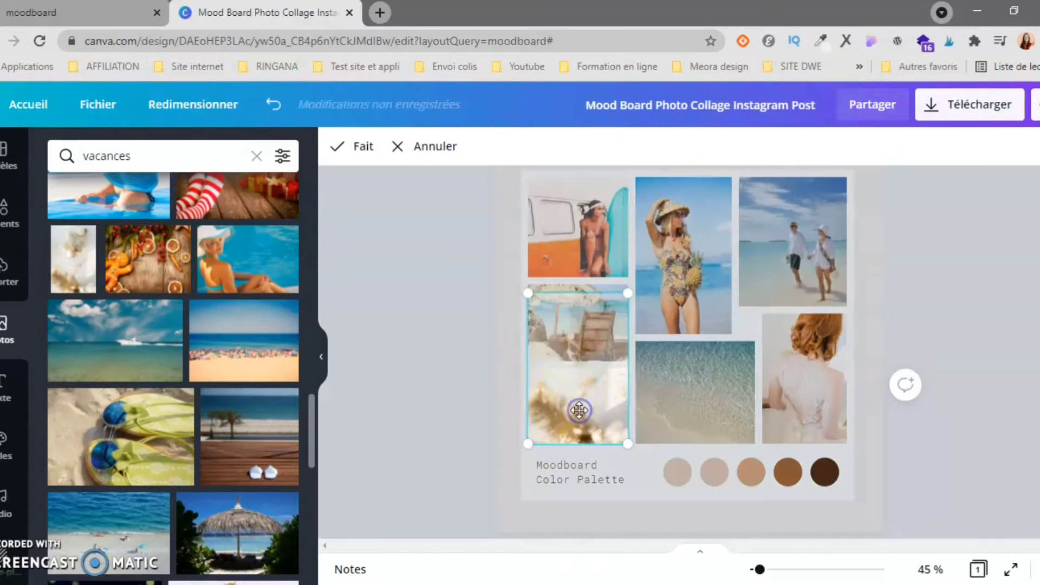
{"action": "left_click_drag", "start_coordinate": [581, 413], "coordinate": [595, 373]}
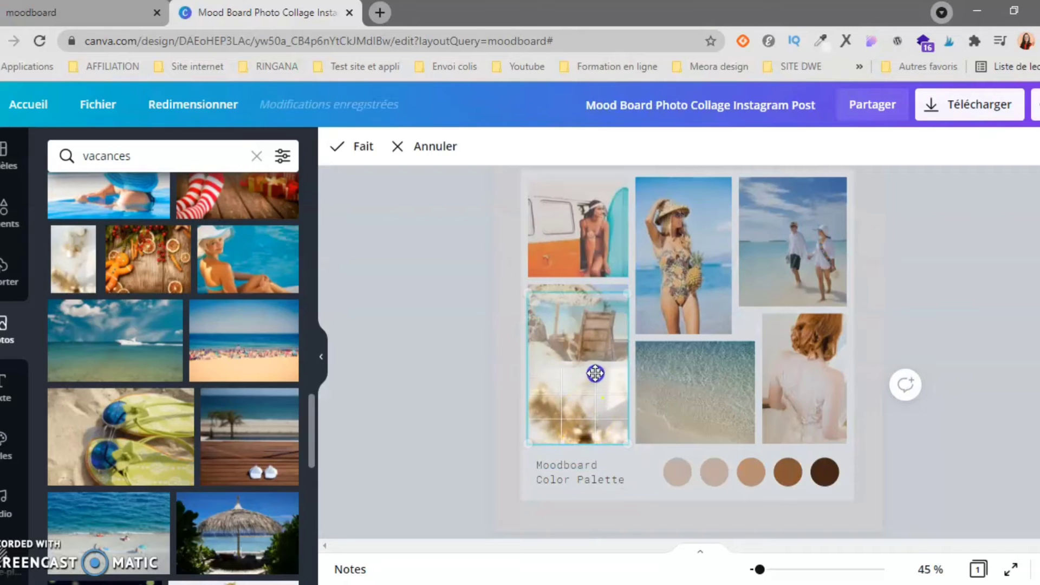
{"action": "scroll", "coordinate": [196, 408], "scroll_direction": "down", "scroll_amount": 5}
{"action": "left_click", "coordinate": [398, 351]}
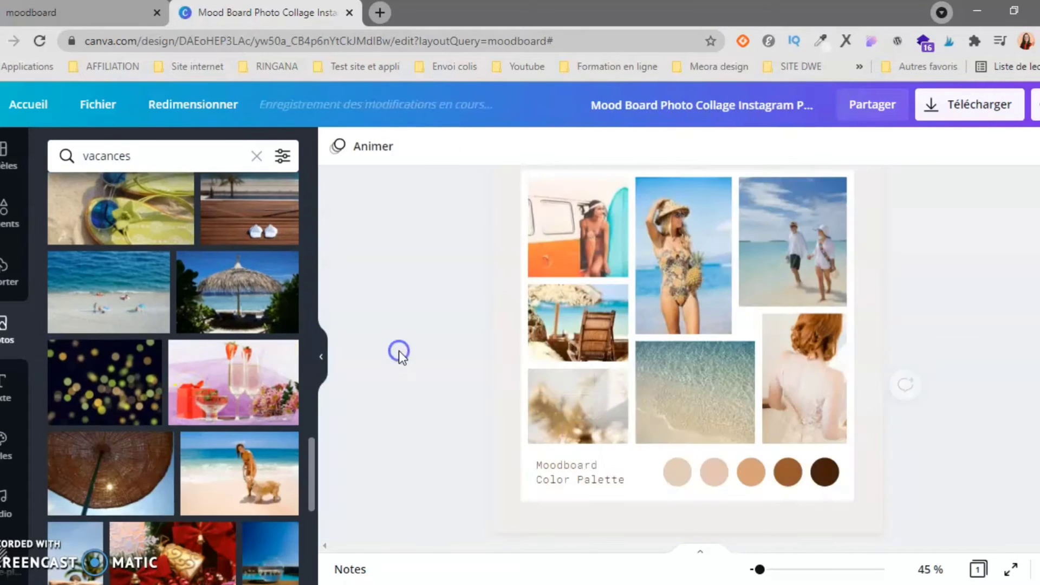
Step: Look through the remaining "vacances" photos and search the photo library for "sable" instead
{"action": "scroll", "coordinate": [130, 446], "scroll_direction": "down", "scroll_amount": 7}
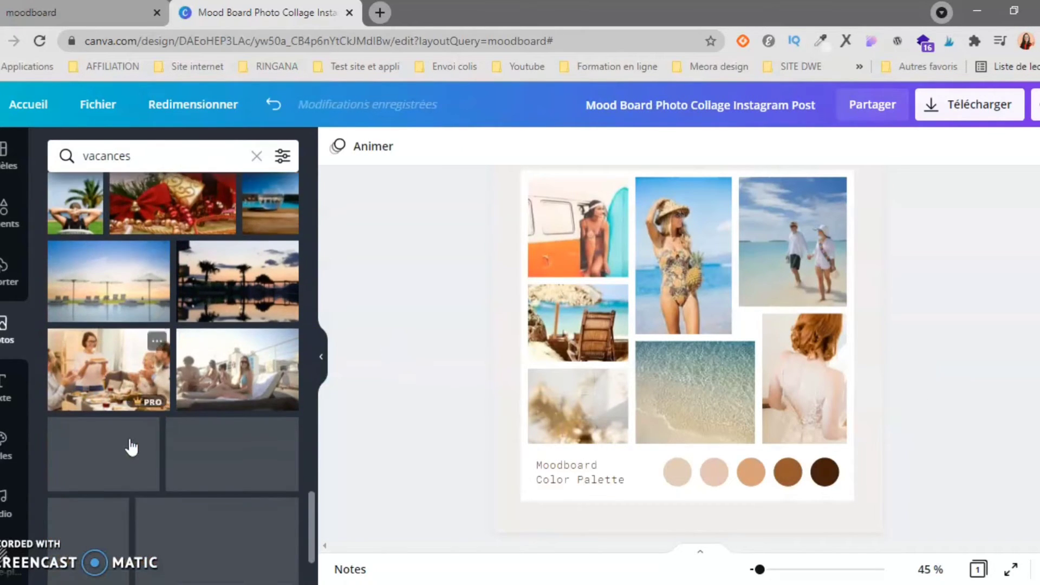
{"action": "scroll", "coordinate": [130, 440], "scroll_direction": "down", "scroll_amount": 5}
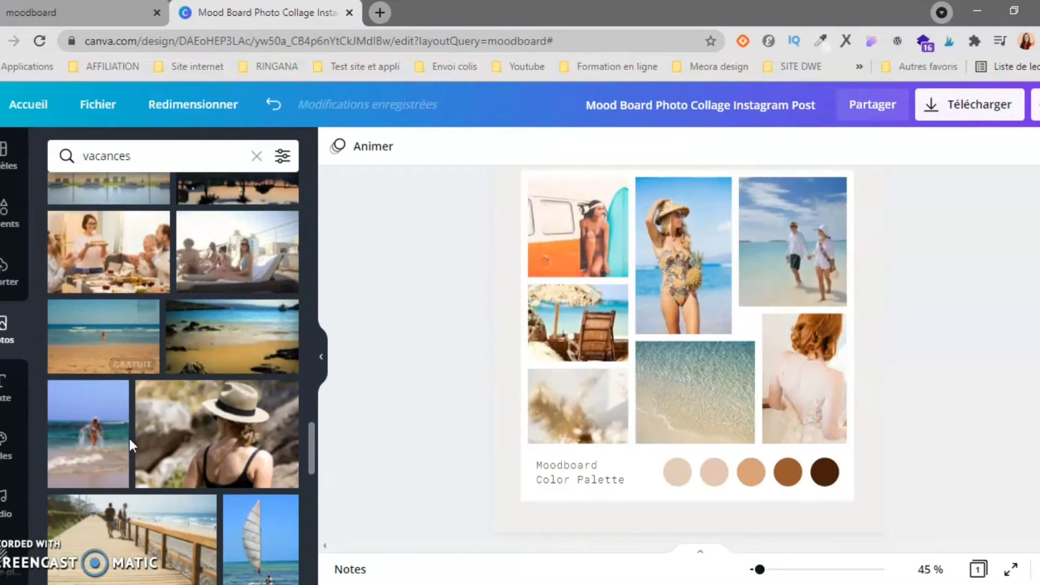
{"action": "scroll", "coordinate": [131, 448], "scroll_direction": "down", "scroll_amount": 4}
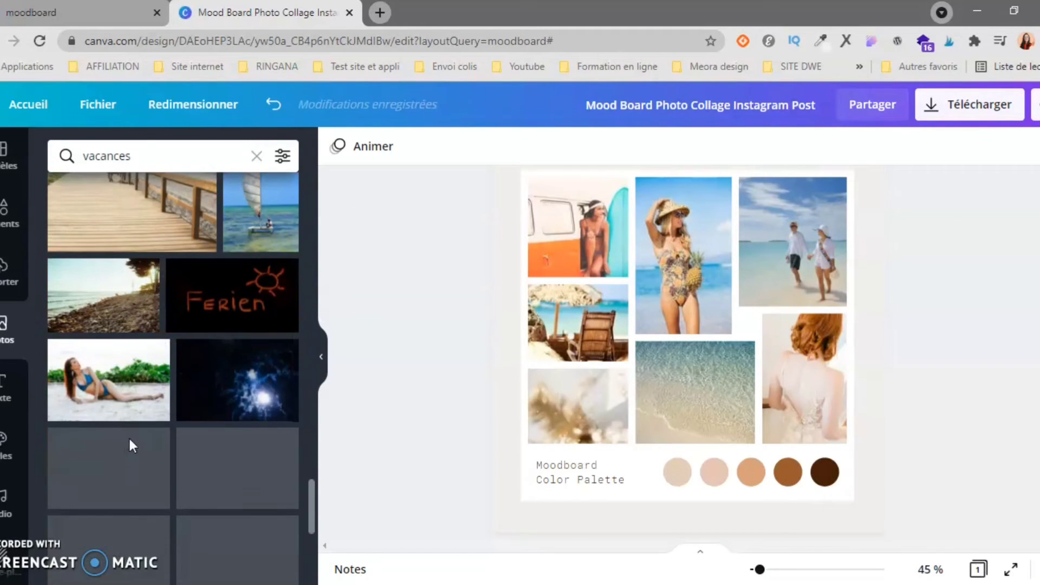
{"action": "scroll", "coordinate": [130, 446], "scroll_direction": "down", "scroll_amount": 6}
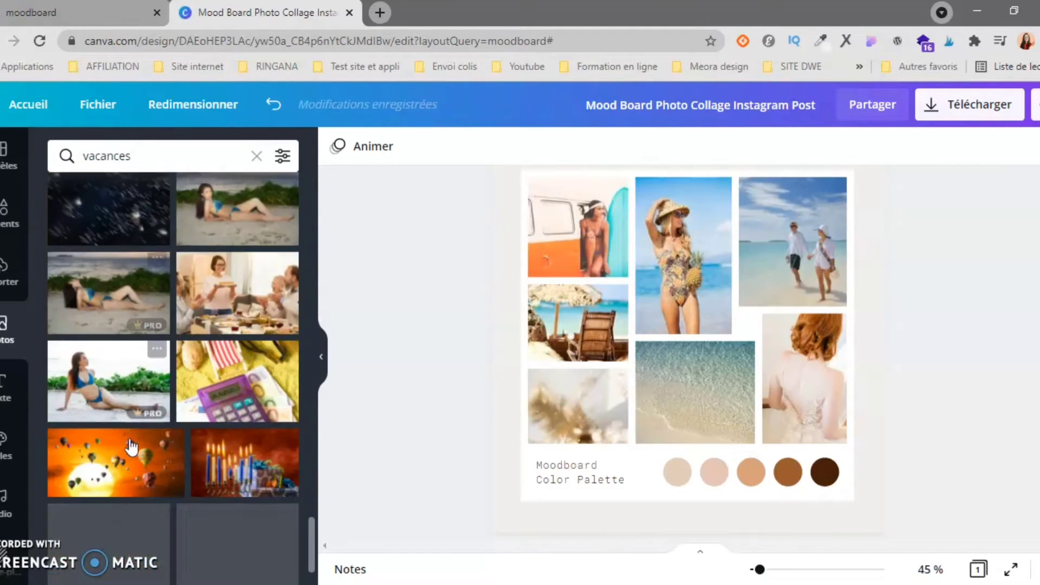
{"action": "scroll", "coordinate": [130, 442], "scroll_direction": "down", "scroll_amount": 2}
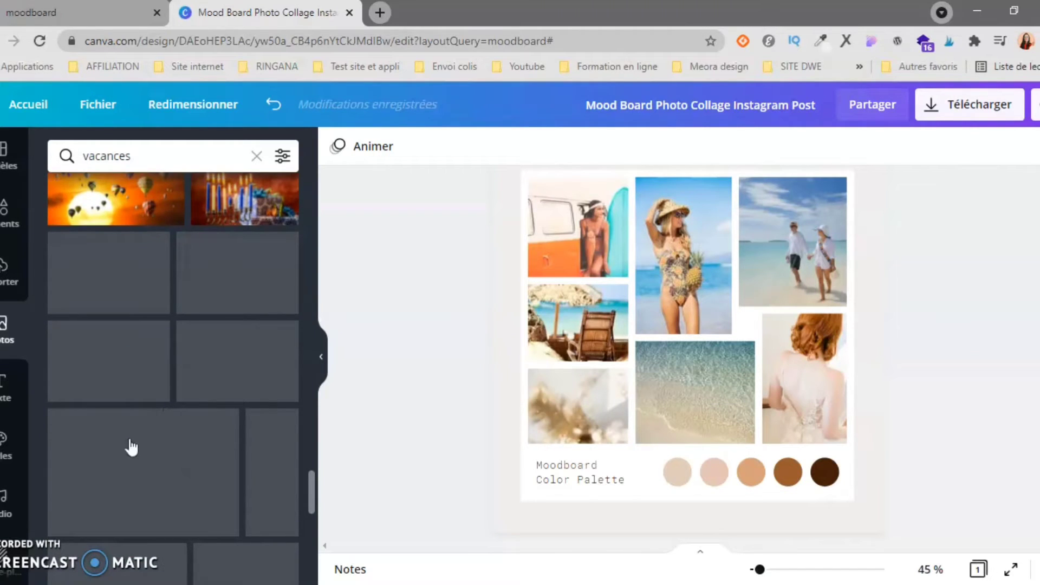
{"action": "left_click", "coordinate": [110, 270]}
{"action": "double_click", "coordinate": [106, 156]}
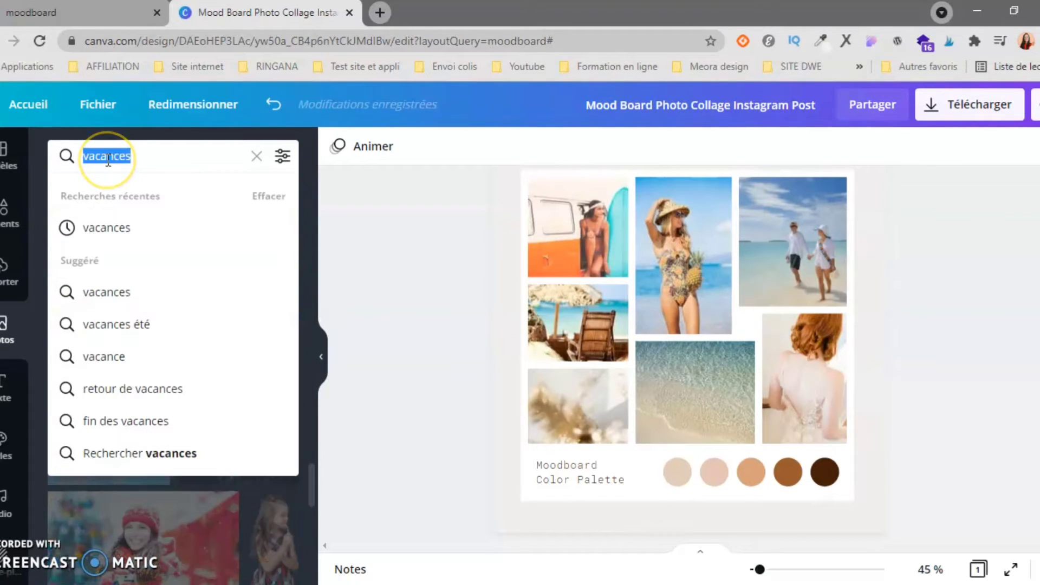
{"action": "type", "text": "ble"}
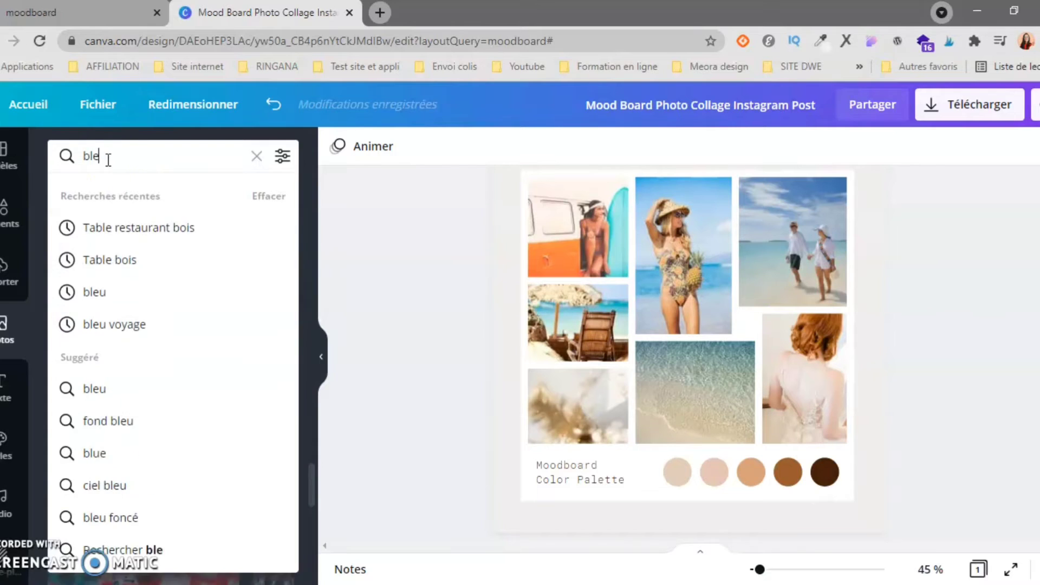
{"action": "key", "text": "BackSpace"}
{"action": "key", "text": "BackSpace"}
{"action": "key", "text": "BackSpace"}
{"action": "type", "text": "sable"}
{"action": "key", "text": "Return"}
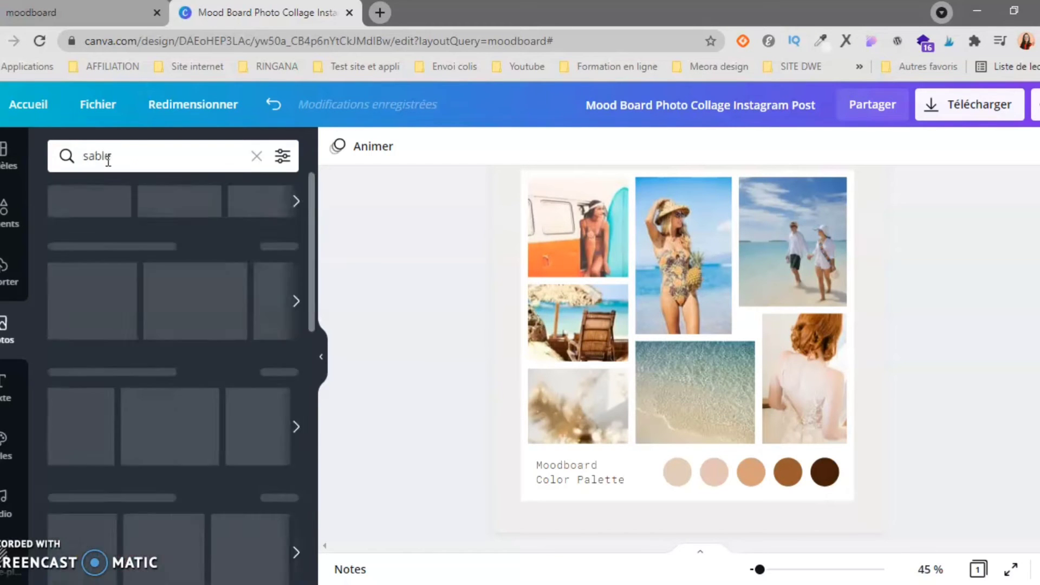
Step: Replace the photo of the red-haired woman in the lace dress with the seashell-bordered sand photo and reposition it to show the shells
{"action": "left_click_drag", "start_coordinate": [221, 277], "coordinate": [921, 366]}
{"action": "double_click", "coordinate": [792, 365]}
{"action": "left_click", "coordinate": [937, 503]}
{"action": "left_click", "coordinate": [843, 441]}
{"action": "double_click", "coordinate": [791, 404]}
{"action": "left_click_drag", "start_coordinate": [791, 405], "coordinate": [599, 391]}
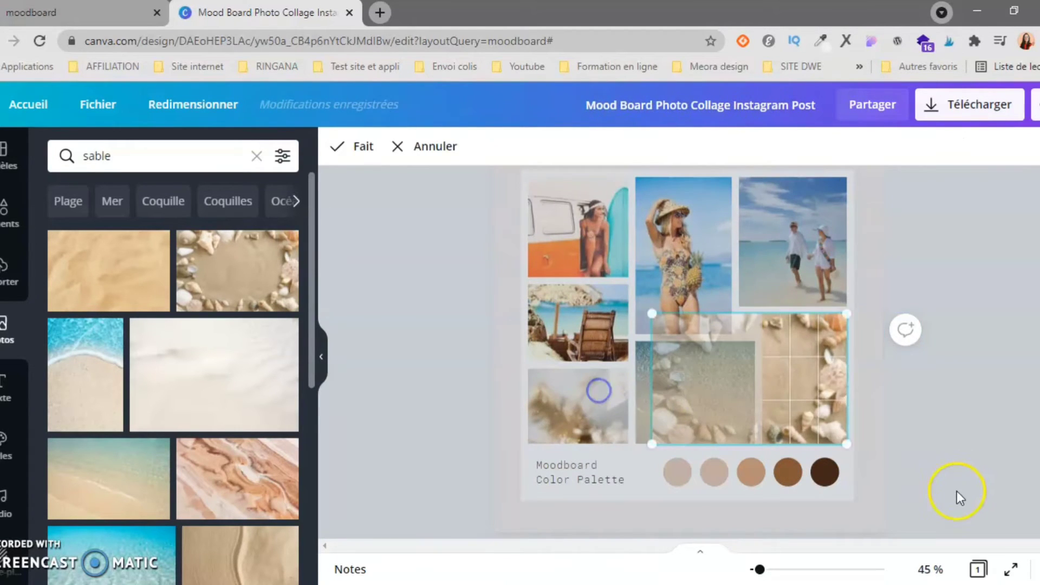
{"action": "left_click", "coordinate": [957, 497]}
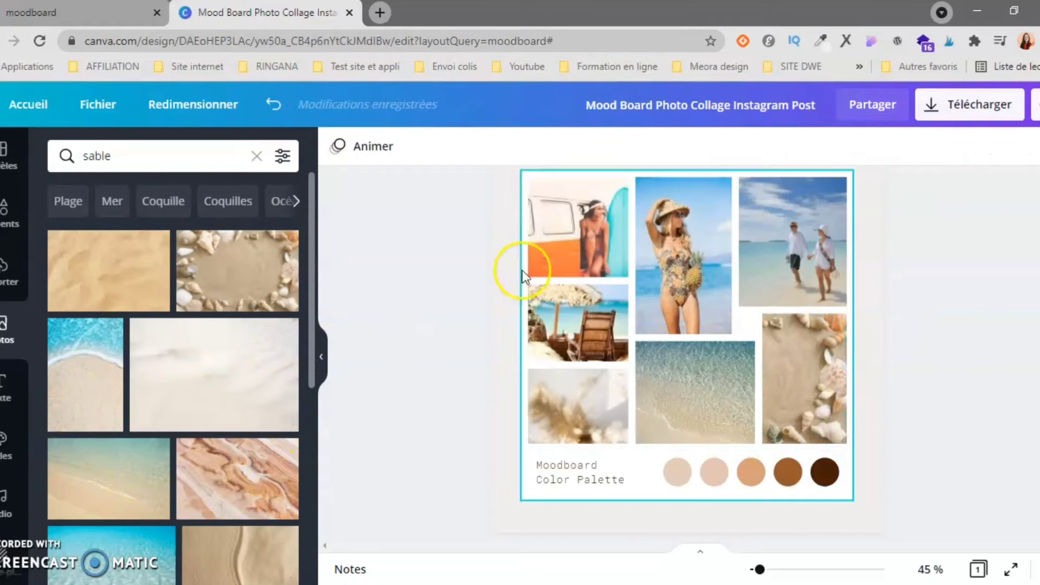
Step: Replace the blurred white and gold photo below the beach chair picture with the sandy beach and blue sky photo
{"action": "scroll", "coordinate": [179, 465], "scroll_direction": "down", "scroll_amount": 3}
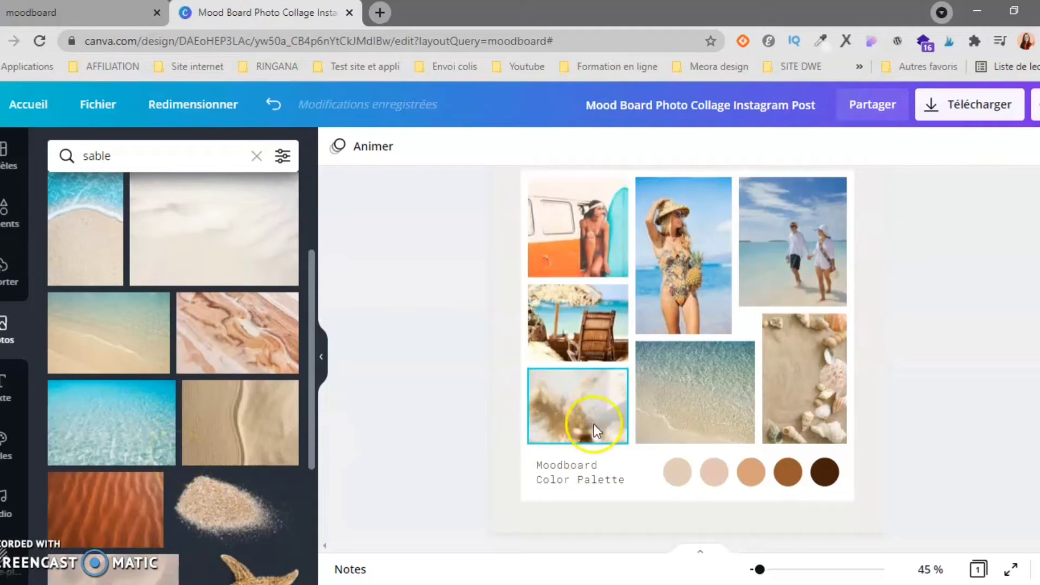
{"action": "scroll", "coordinate": [173, 493], "scroll_direction": "down", "scroll_amount": 6}
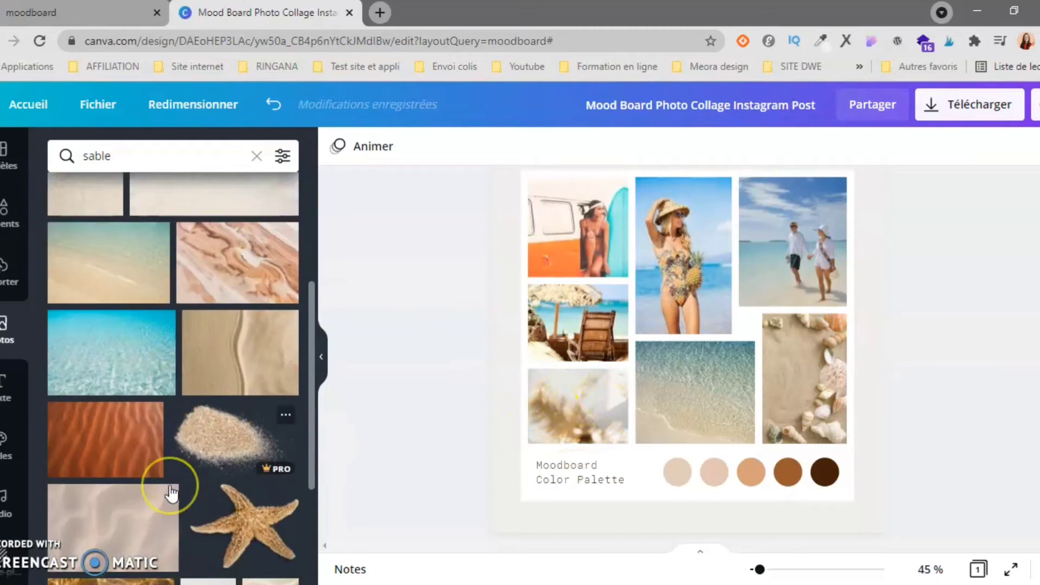
{"action": "scroll", "coordinate": [171, 493], "scroll_direction": "down", "scroll_amount": 5}
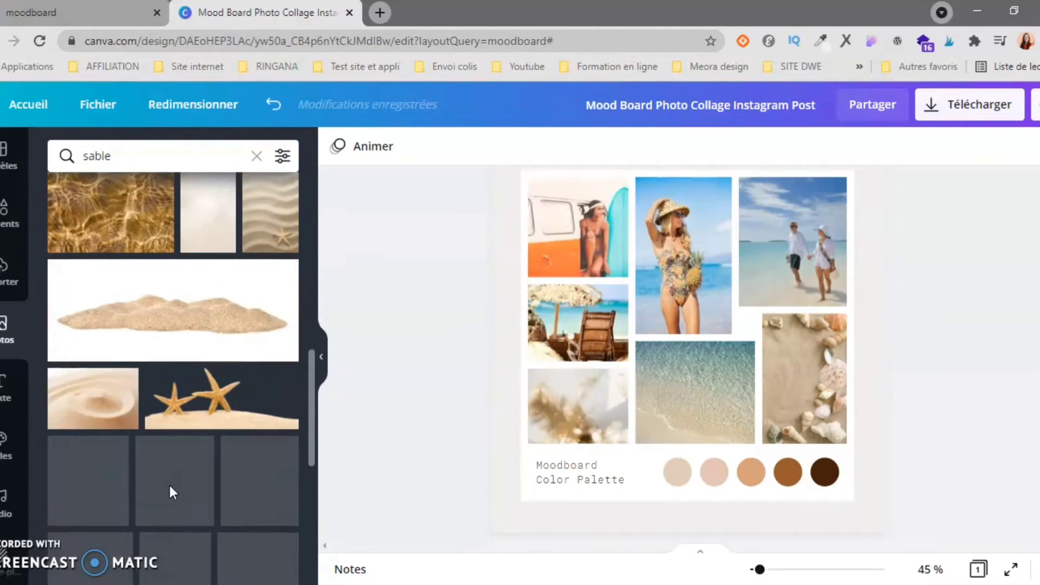
{"action": "left_click", "coordinate": [561, 442]}
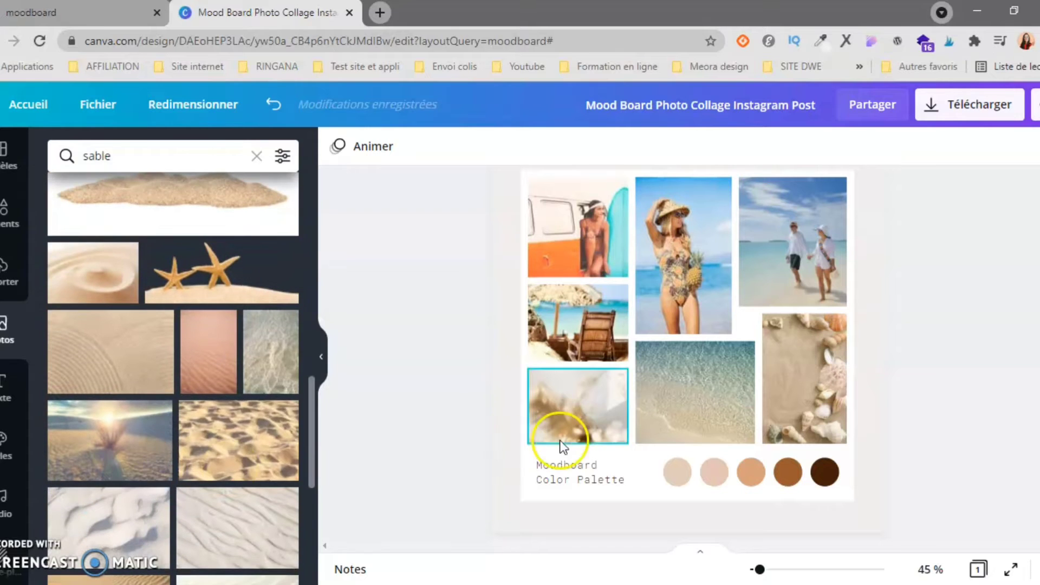
{"action": "left_click_drag", "start_coordinate": [298, 353], "coordinate": [232, 364]}
{"action": "scroll", "coordinate": [234, 372], "scroll_direction": "down", "scroll_amount": 4}
{"action": "scroll", "coordinate": [233, 366], "scroll_direction": "down", "scroll_amount": 4}
{"action": "left_click_drag", "start_coordinate": [217, 352], "coordinate": [577, 410]}
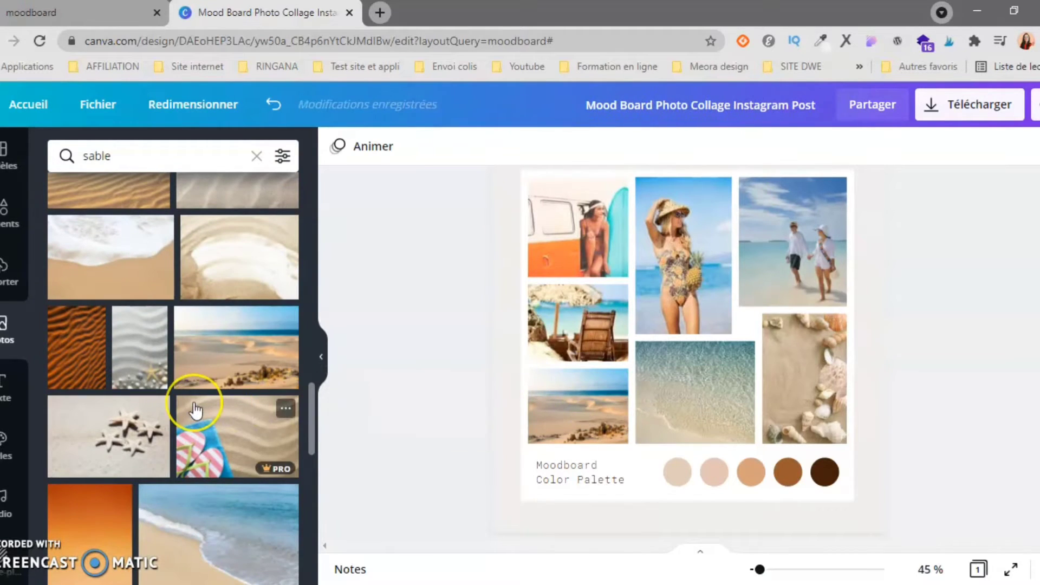
Step: Look through the remaining sand photos for another image that suits the collage
{"action": "scroll", "coordinate": [196, 410], "scroll_direction": "down", "scroll_amount": 1}
{"action": "scroll", "coordinate": [124, 473], "scroll_direction": "down", "scroll_amount": 6}
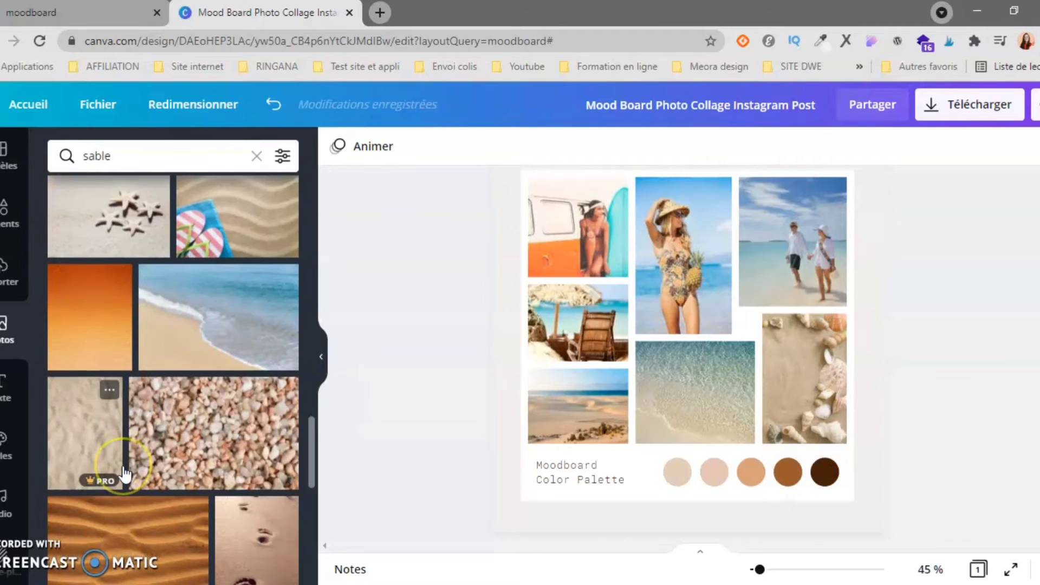
{"action": "left_click_drag", "start_coordinate": [174, 302], "coordinate": [146, 348]}
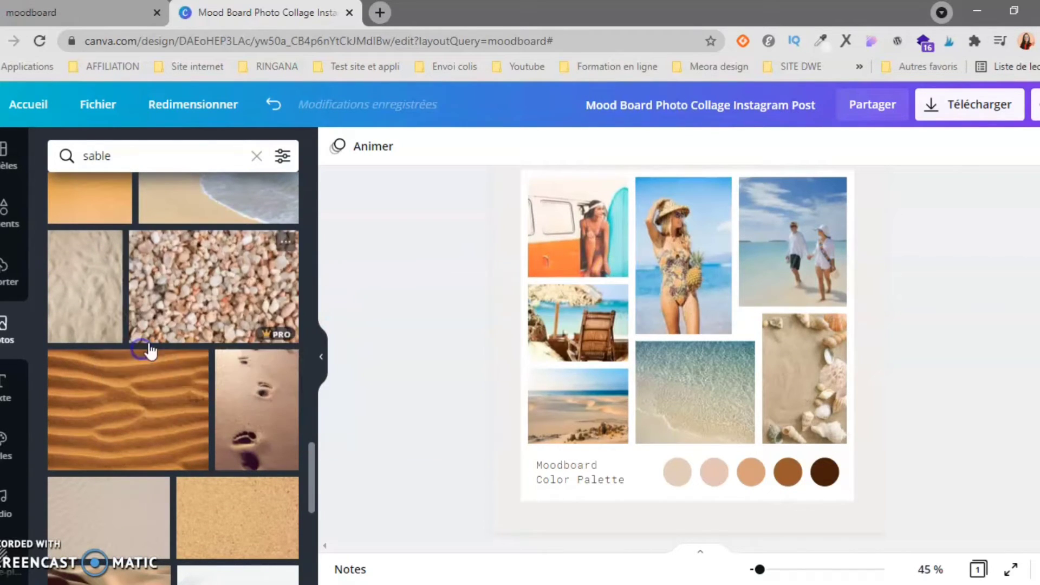
{"action": "left_click", "coordinate": [802, 239]}
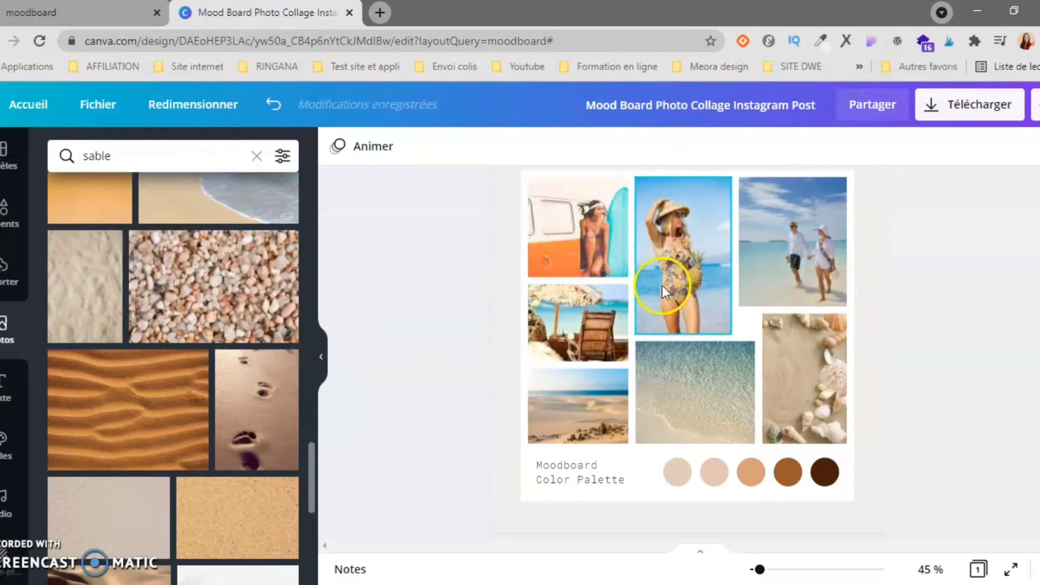
{"action": "scroll", "coordinate": [68, 420], "scroll_direction": "down", "scroll_amount": 6}
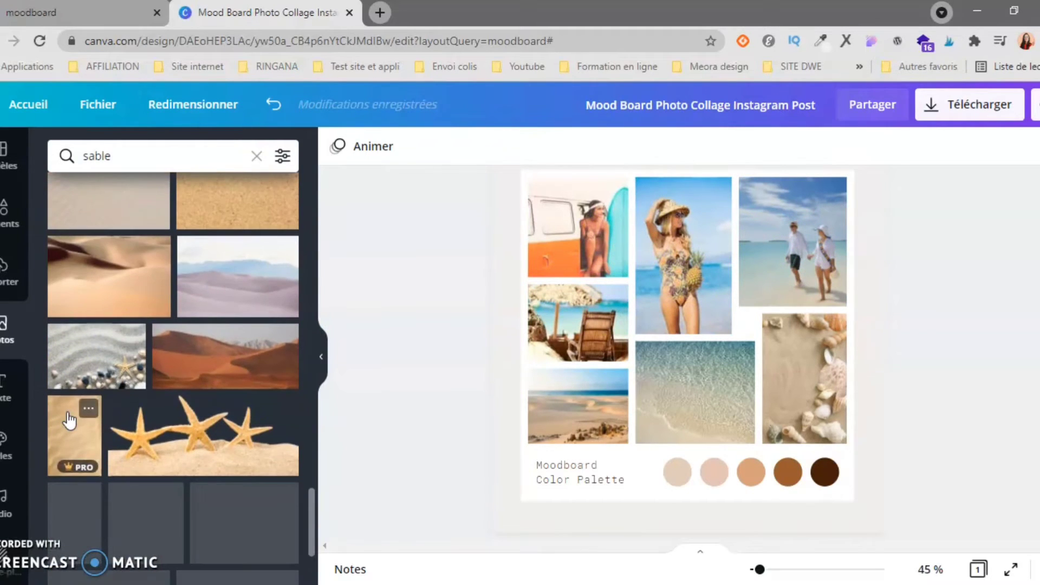
{"action": "scroll", "coordinate": [213, 313], "scroll_direction": "down", "scroll_amount": 5}
{"action": "left_click_drag", "start_coordinate": [76, 291], "coordinate": [132, 295]}
{"action": "scroll", "coordinate": [132, 295], "scroll_direction": "down", "scroll_amount": 10}
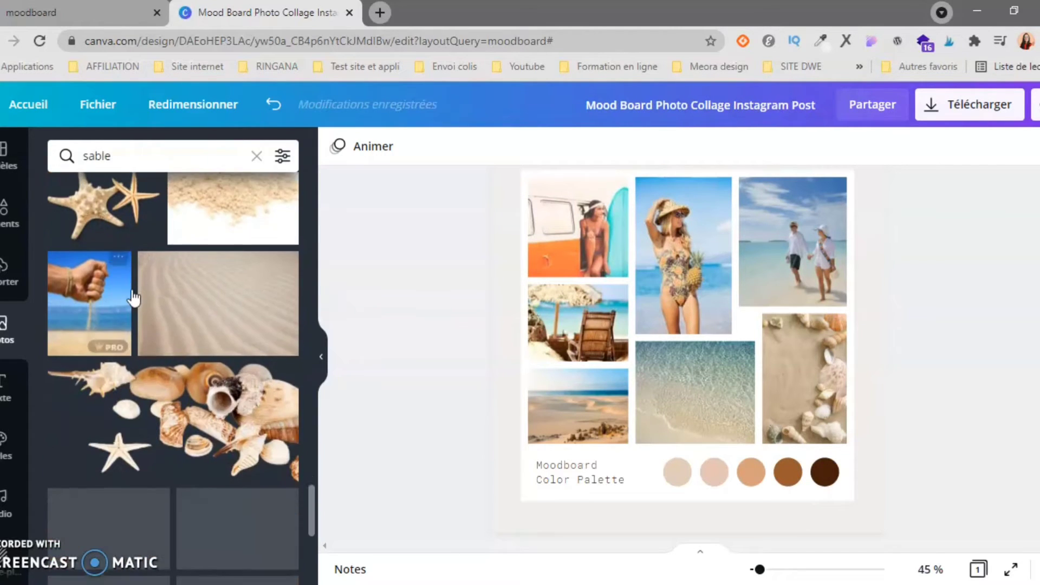
Step: Search the photo library for "icecream" and replace the straw hat woman's photo with the hand holding an ice cream cone
{"action": "left_click", "coordinate": [92, 154]}
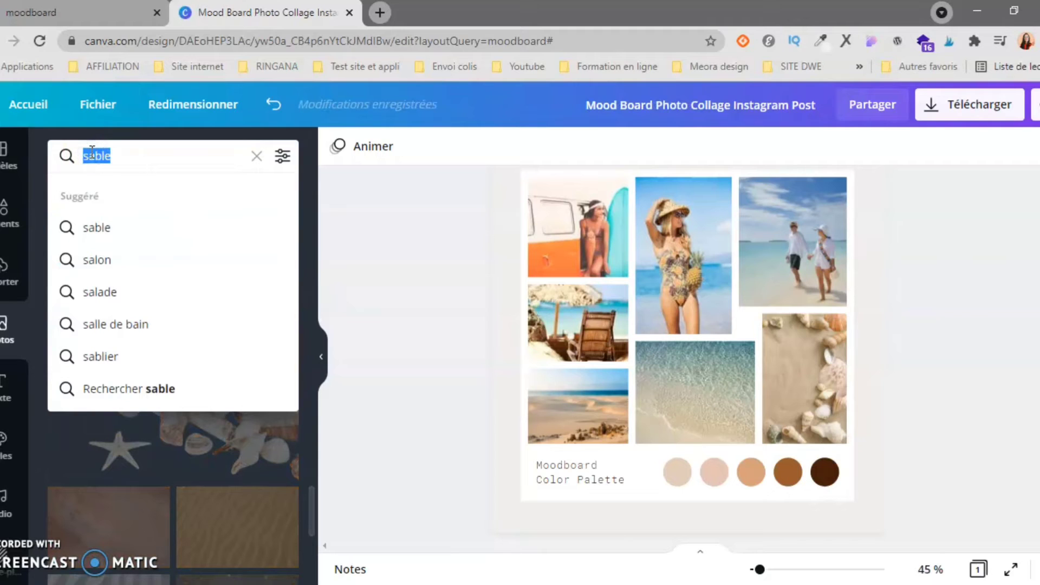
{"action": "type", "text": "i"}
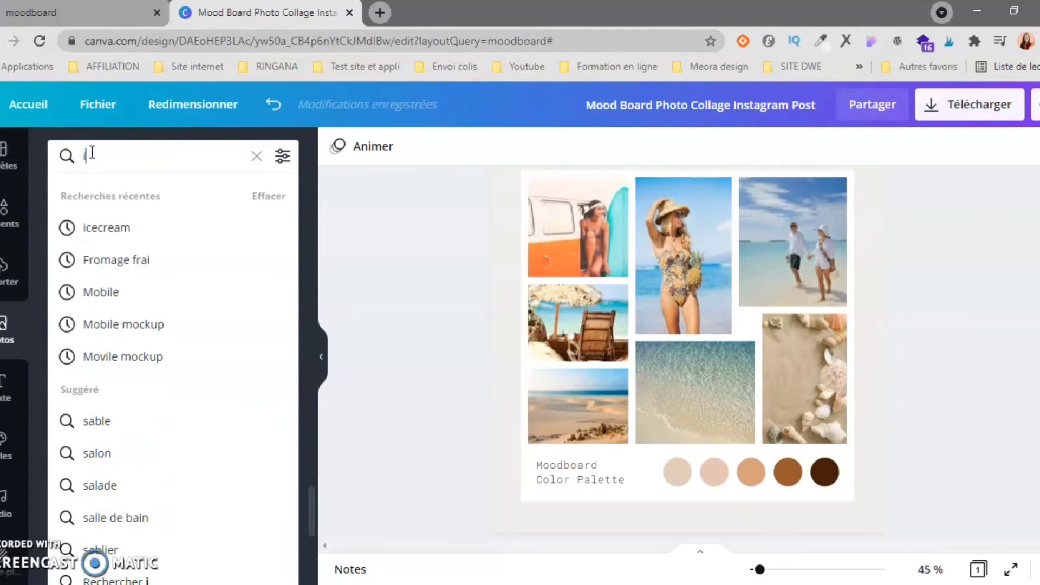
{"action": "type", "text": "cecream"}
{"action": "key", "text": "Return"}
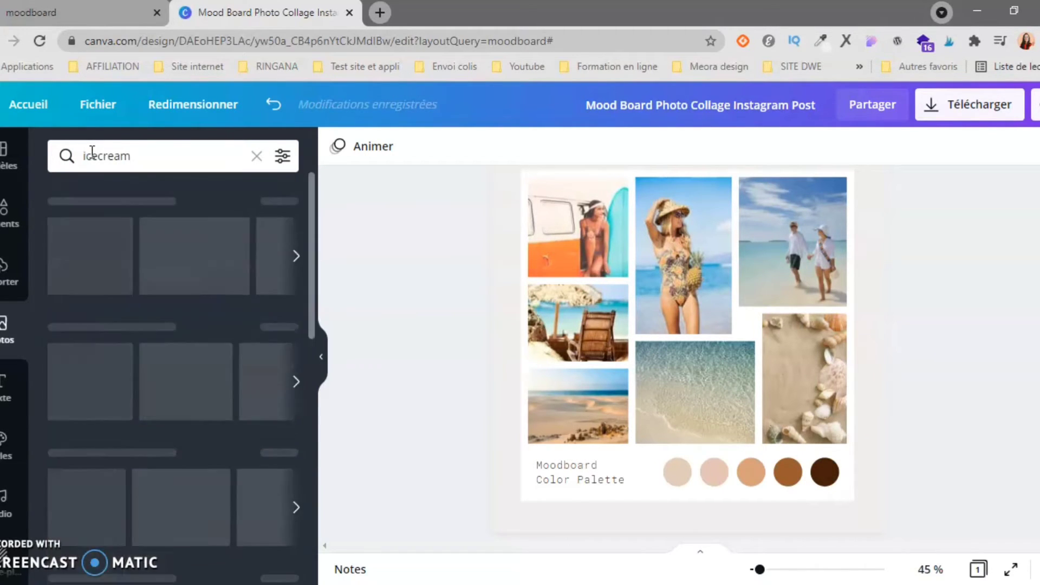
{"action": "scroll", "coordinate": [133, 401], "scroll_direction": "down", "scroll_amount": 1}
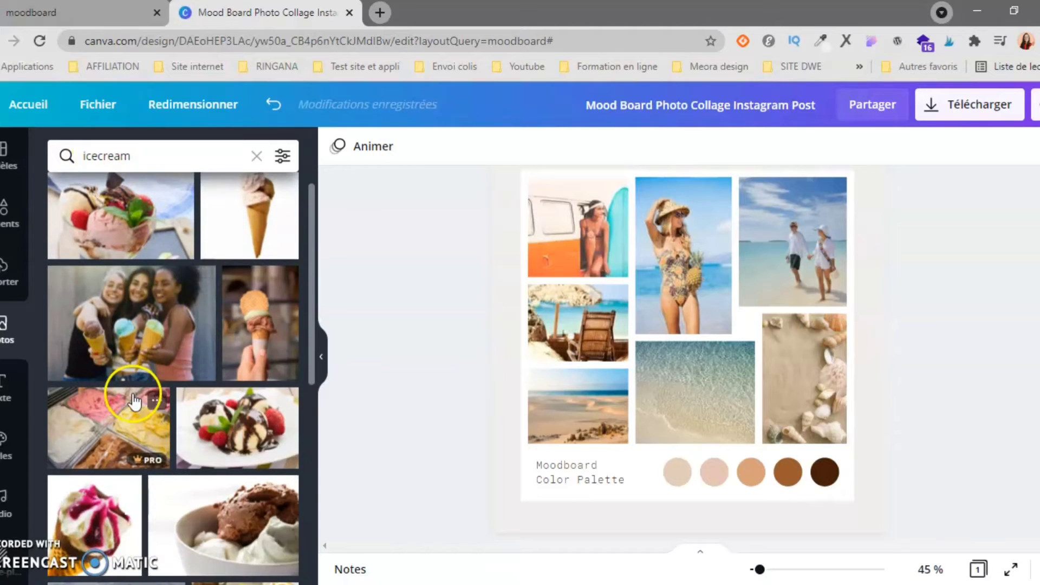
{"action": "left_click_drag", "start_coordinate": [268, 333], "coordinate": [685, 275]}
Step: Replace the hand-held cone photo in the collage with the ice cream cone in front of the blue waterfront and reposition it in its frame
{"action": "scroll", "coordinate": [92, 419], "scroll_direction": "down", "scroll_amount": 4}
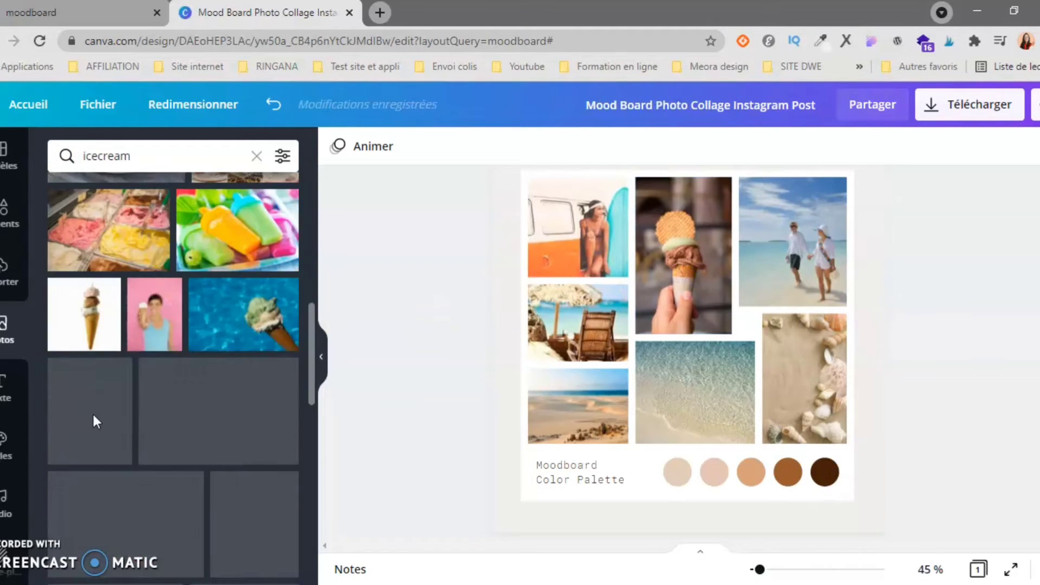
{"action": "scroll", "coordinate": [233, 412], "scroll_direction": "down", "scroll_amount": 5}
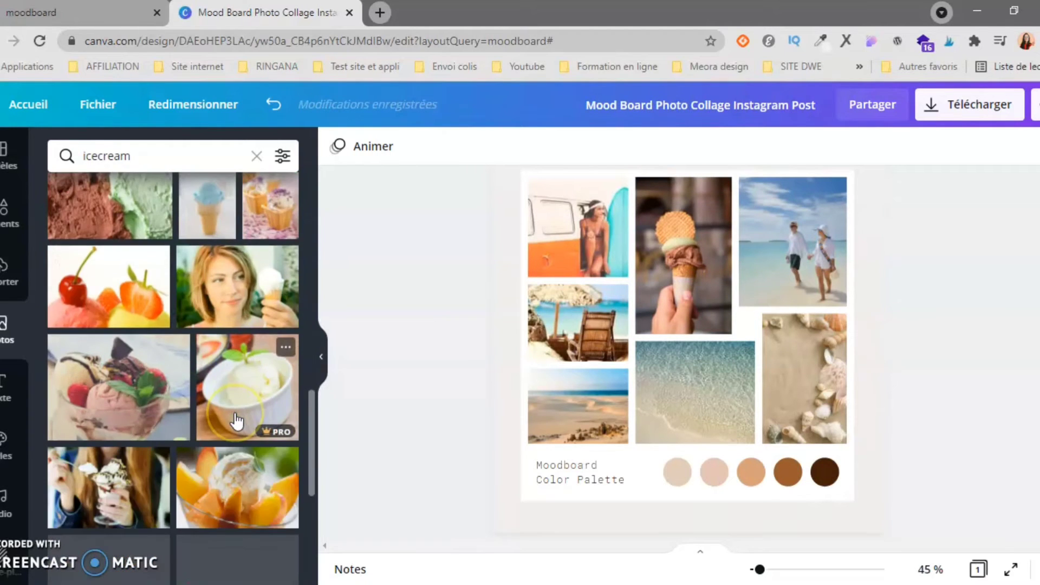
{"action": "scroll", "coordinate": [236, 420], "scroll_direction": "down", "scroll_amount": 3}
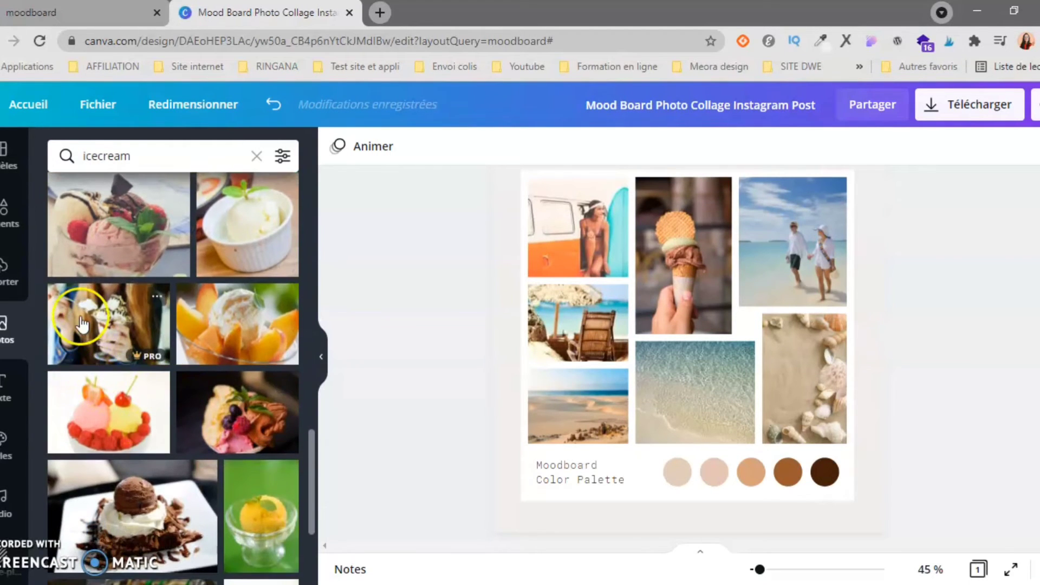
{"action": "scroll", "coordinate": [140, 441], "scroll_direction": "down", "scroll_amount": 6}
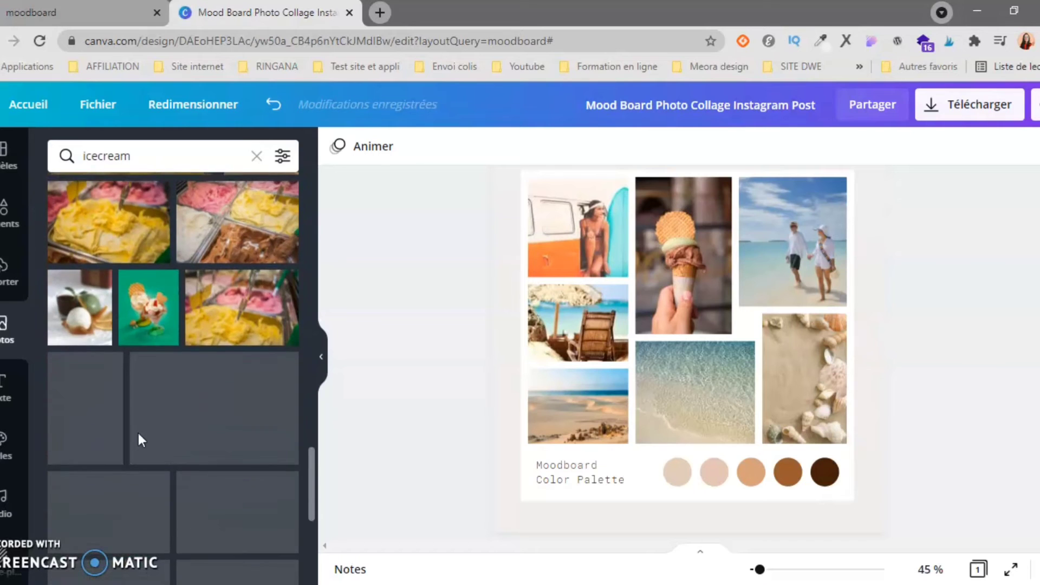
{"action": "scroll", "coordinate": [139, 437], "scroll_direction": "down", "scroll_amount": 5}
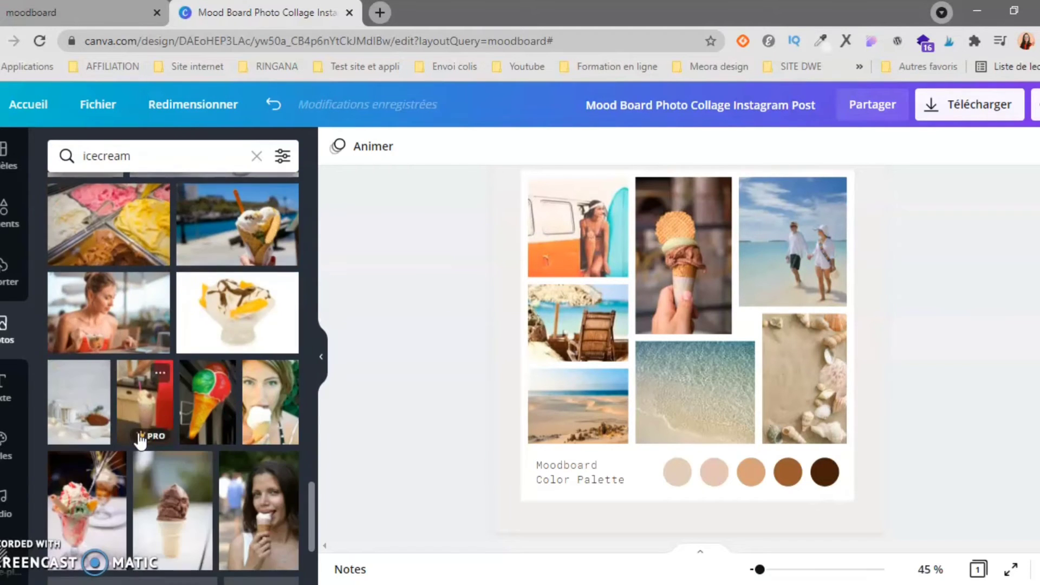
{"action": "left_click_drag", "start_coordinate": [232, 238], "coordinate": [612, 273]}
{"action": "double_click", "coordinate": [671, 264]}
{"action": "left_click", "coordinate": [394, 330]}
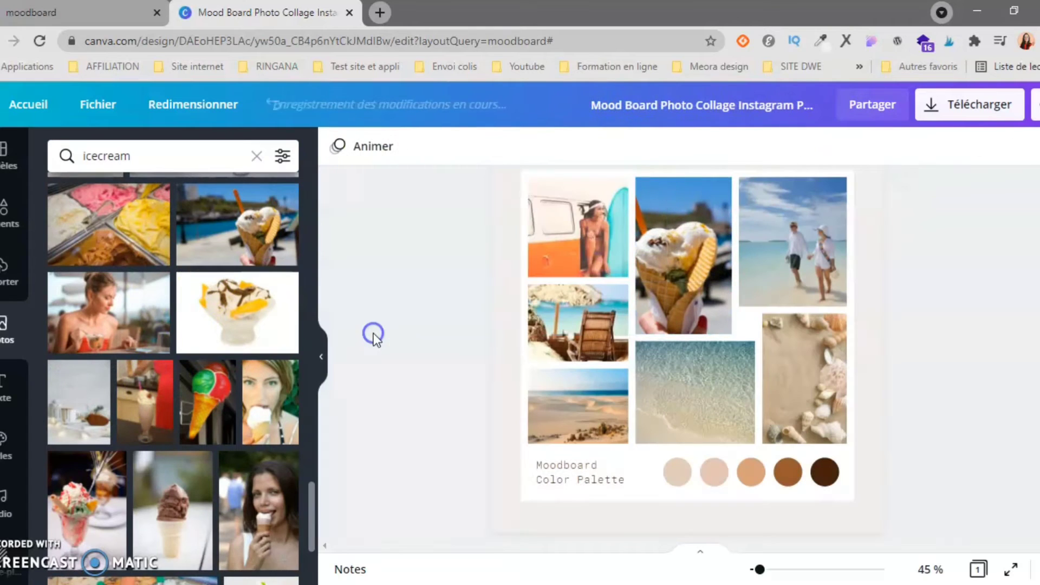
Step: Filter the ice cream photos by the custom sandy orange colour #E1B178
{"action": "scroll", "coordinate": [213, 360], "scroll_direction": "down", "scroll_amount": 3}
{"action": "scroll", "coordinate": [214, 365], "scroll_direction": "down", "scroll_amount": 6}
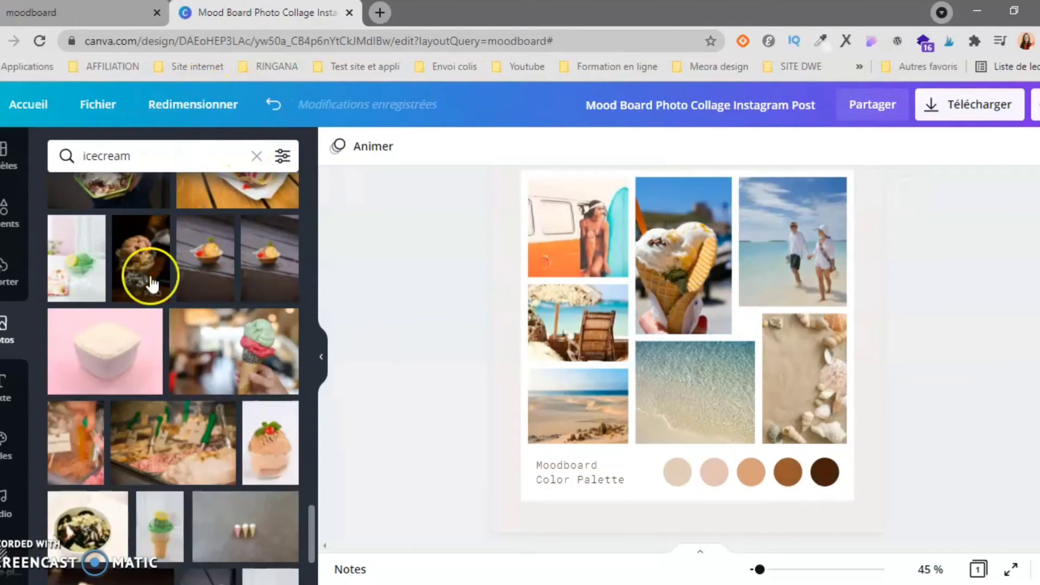
{"action": "scroll", "coordinate": [153, 283], "scroll_direction": "down", "scroll_amount": 3}
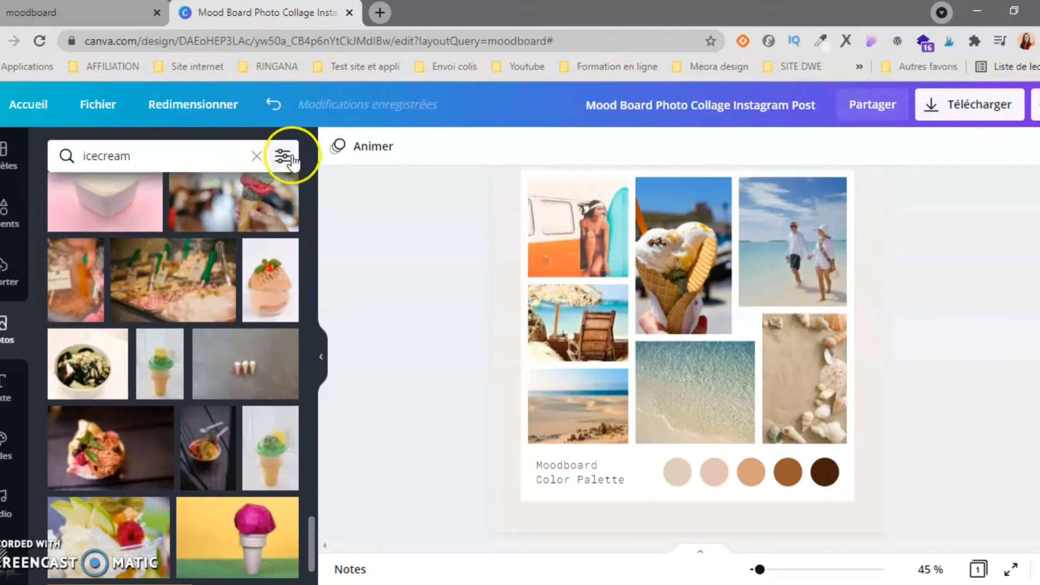
{"action": "left_click", "coordinate": [283, 157]}
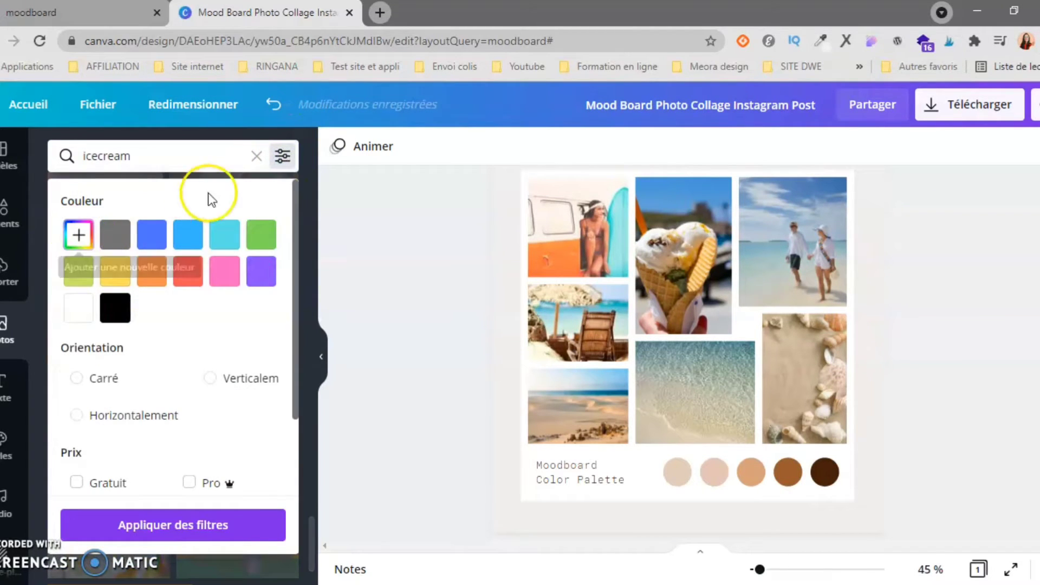
{"action": "left_click", "coordinate": [282, 156]}
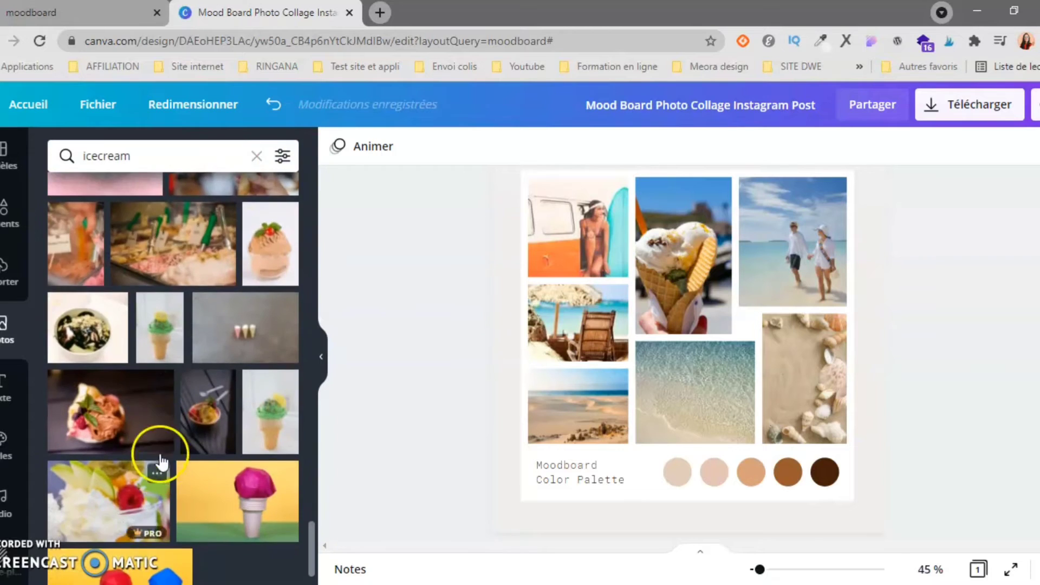
{"action": "scroll", "coordinate": [184, 368], "scroll_direction": "up", "scroll_amount": 3}
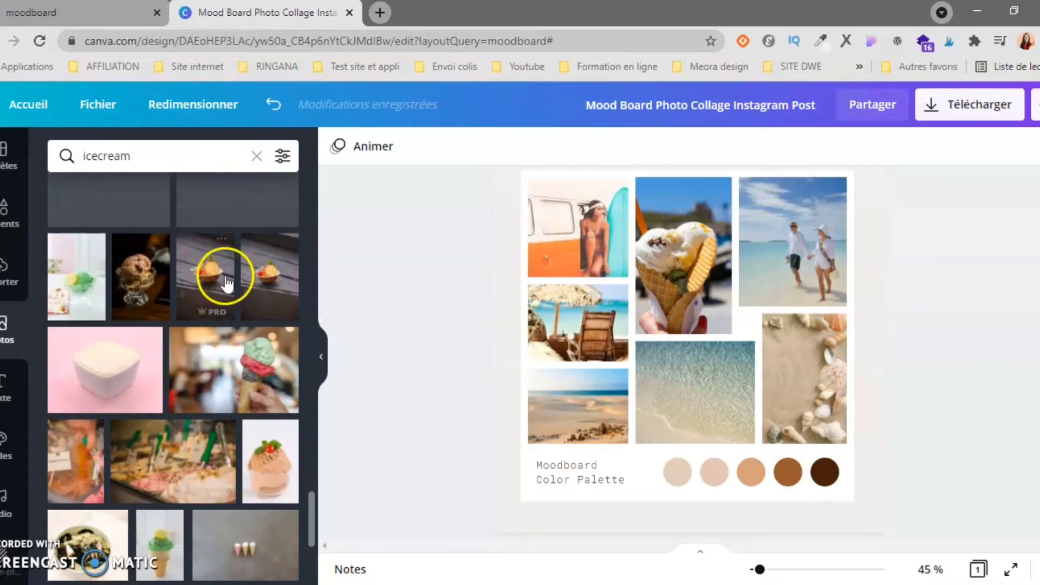
{"action": "left_click", "coordinate": [282, 161]}
{"action": "left_click", "coordinate": [76, 236]}
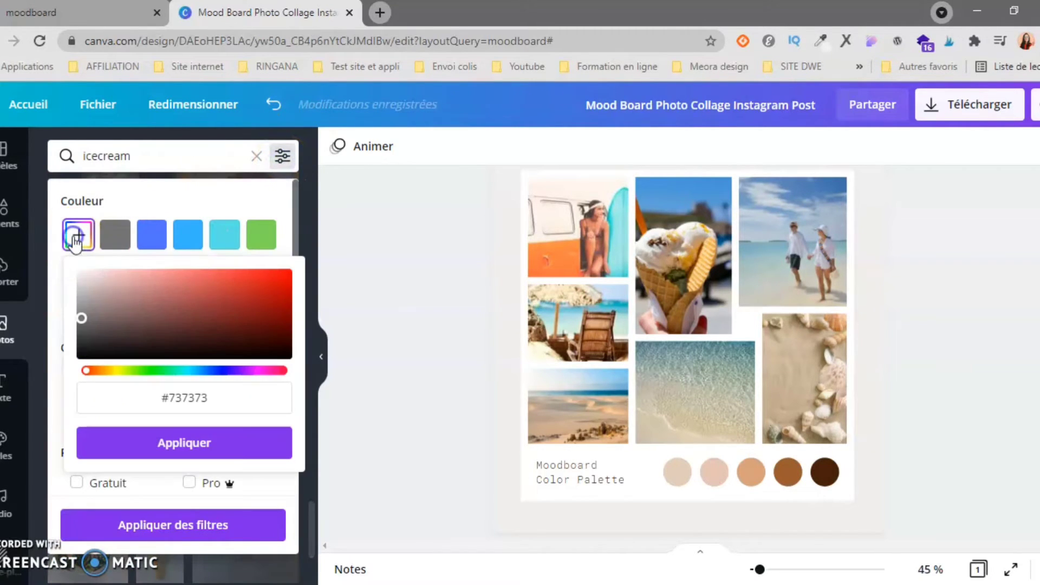
{"action": "left_click", "coordinate": [105, 371]}
{"action": "left_click", "coordinate": [165, 276]}
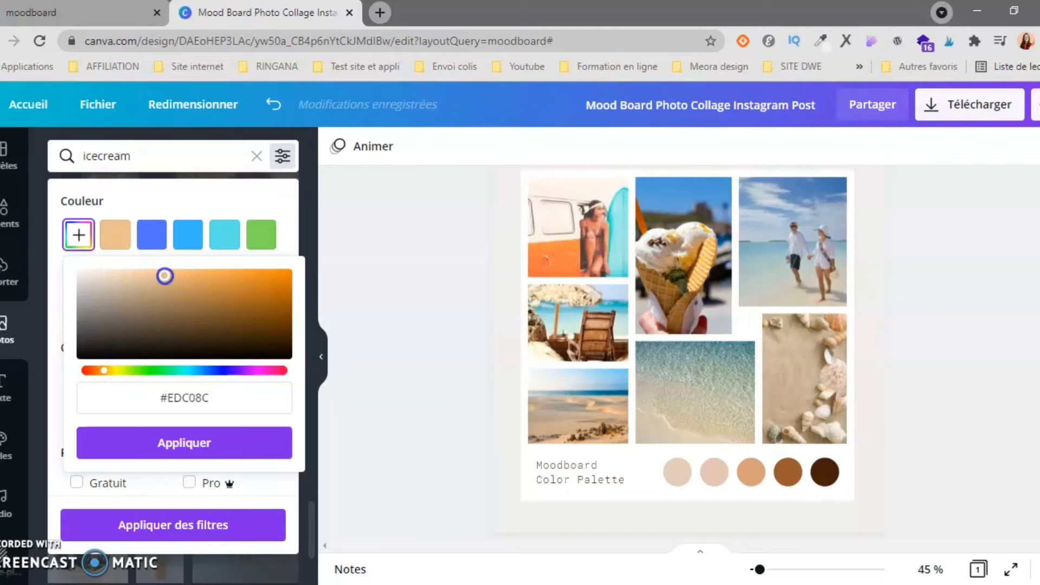
{"action": "left_click", "coordinate": [176, 440]}
{"action": "left_click", "coordinate": [157, 531]}
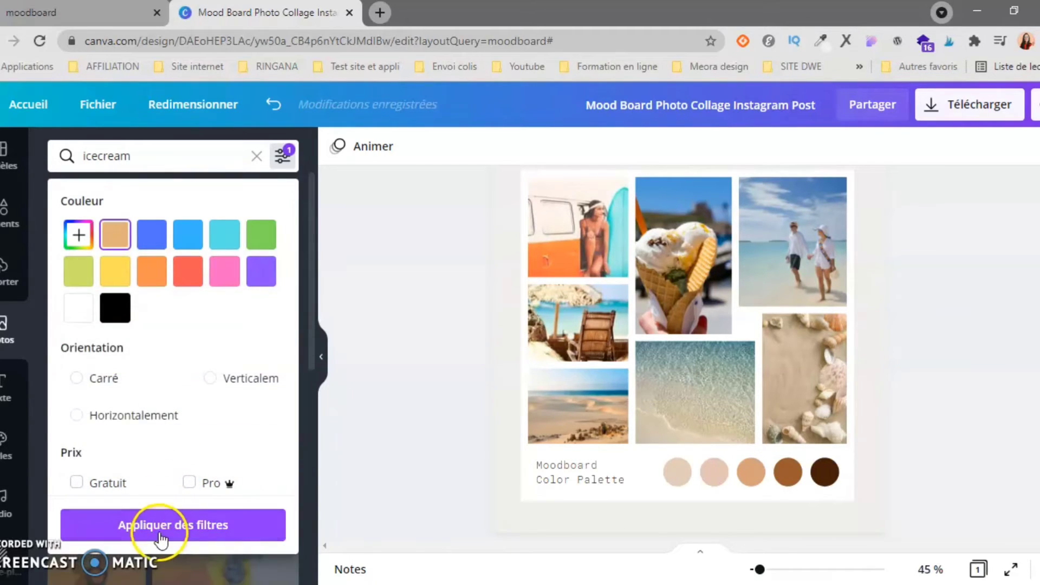
Step: Replace the waterfront ice cream cone photo with the dark berry plate on a wooden table and reposition it to show the plate
{"action": "scroll", "coordinate": [201, 417], "scroll_direction": "down", "scroll_amount": 6}
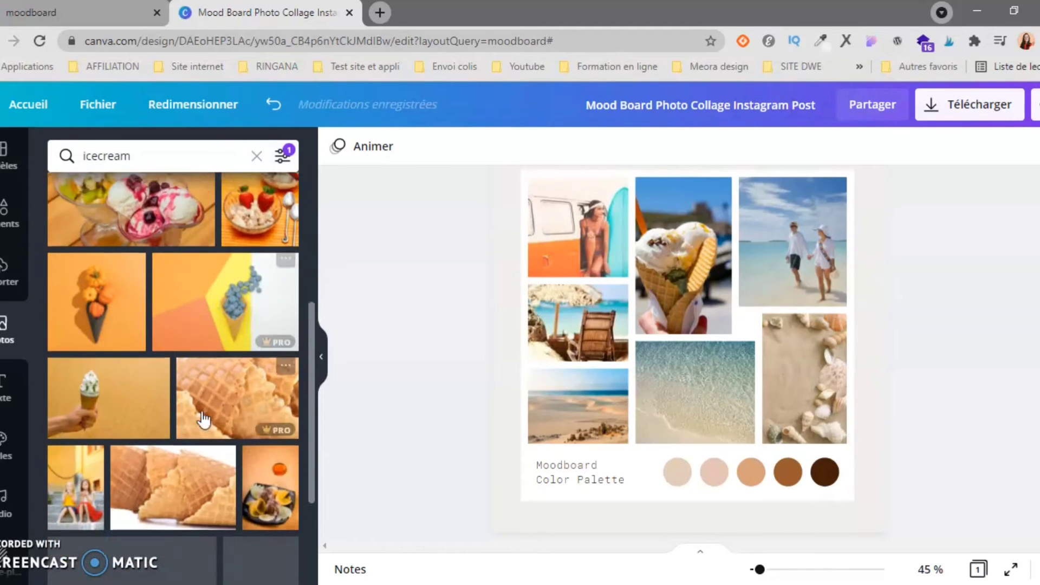
{"action": "left_click_drag", "start_coordinate": [135, 368], "coordinate": [682, 281]}
{"action": "double_click", "coordinate": [661, 280]}
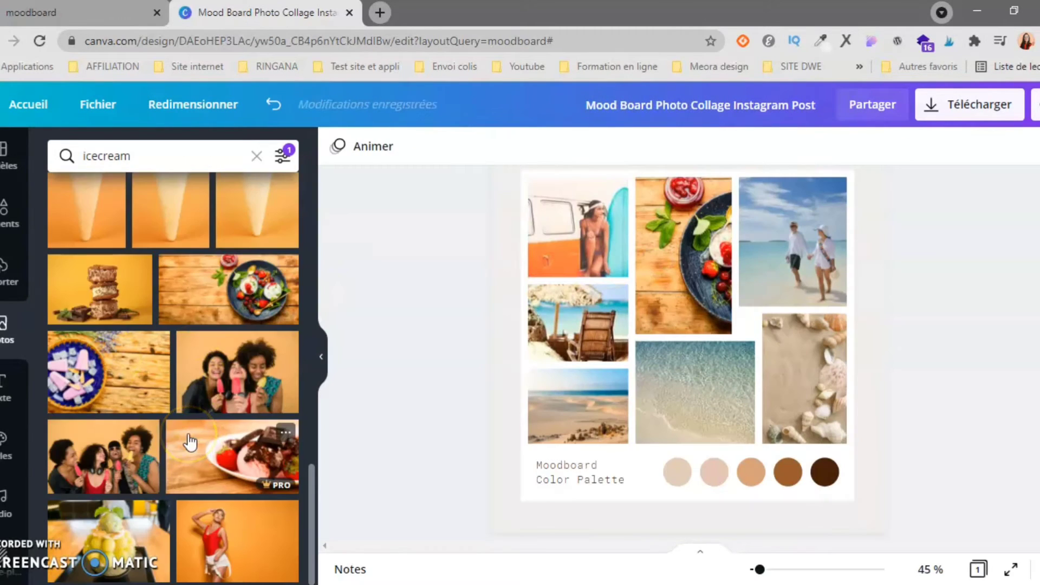
Step: Replace the berry plate photo with the yellow ice cream scoops on a black plate and reposition it to show the scoops
{"action": "scroll", "coordinate": [190, 441], "scroll_direction": "up", "scroll_amount": 10}
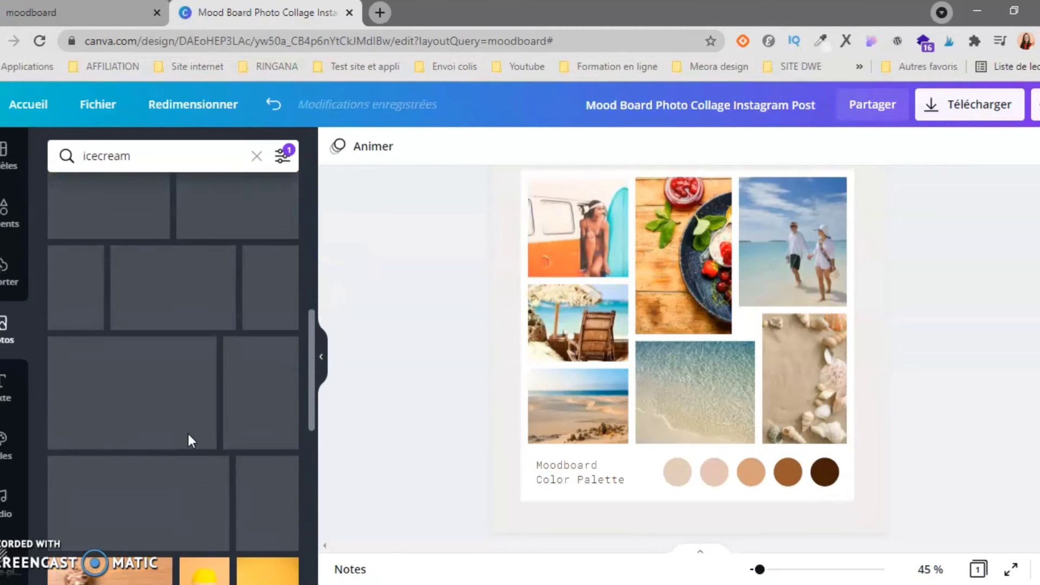
{"action": "scroll", "coordinate": [190, 441], "scroll_direction": "up", "scroll_amount": 10}
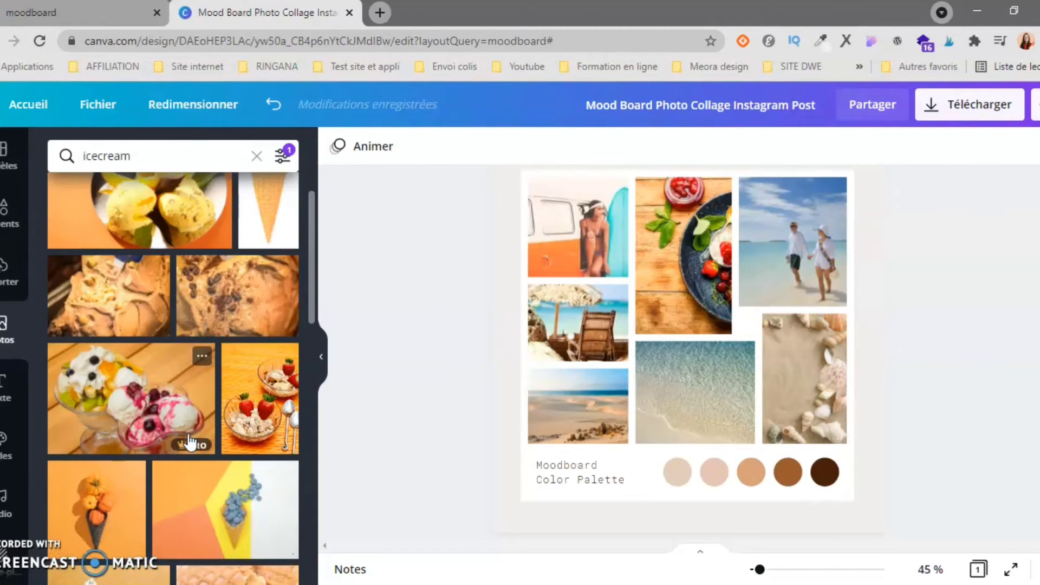
{"action": "scroll", "coordinate": [189, 442], "scroll_direction": "up", "scroll_amount": 1}
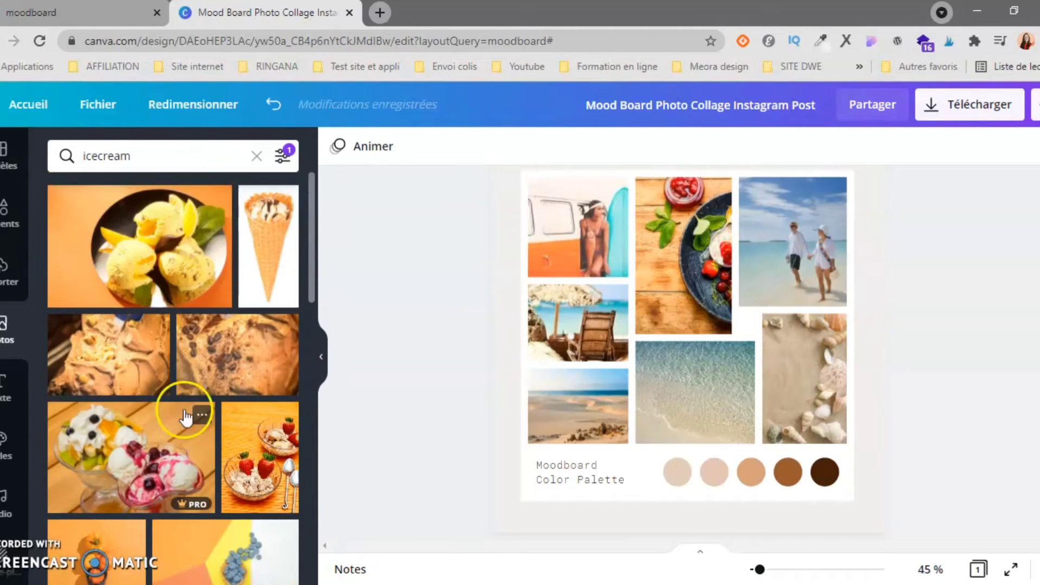
{"action": "left_click_drag", "start_coordinate": [157, 254], "coordinate": [722, 245]}
{"action": "double_click", "coordinate": [681, 251]}
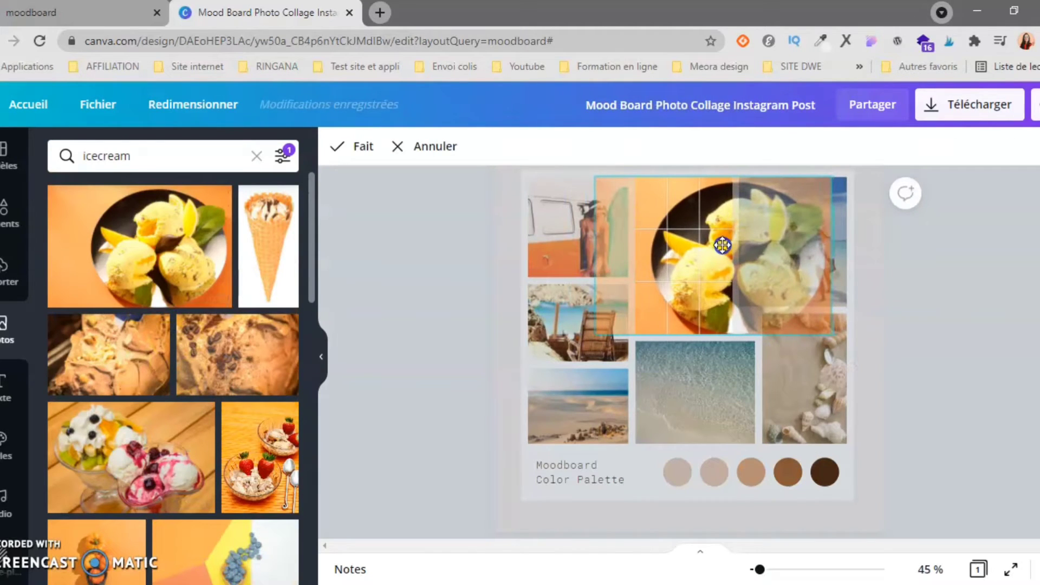
{"action": "left_click", "coordinate": [428, 345]}
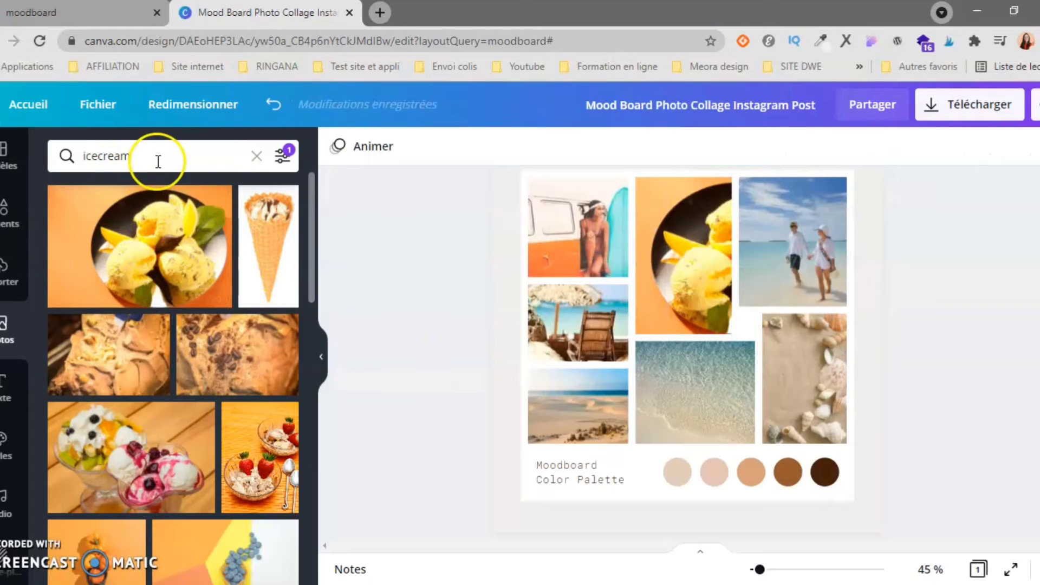
Step: Change the photo filter to the lighter custom cream colour #FFE1BE and check the matching ice cream photos
{"action": "left_click", "coordinate": [281, 155]}
{"action": "left_click", "coordinate": [79, 235]}
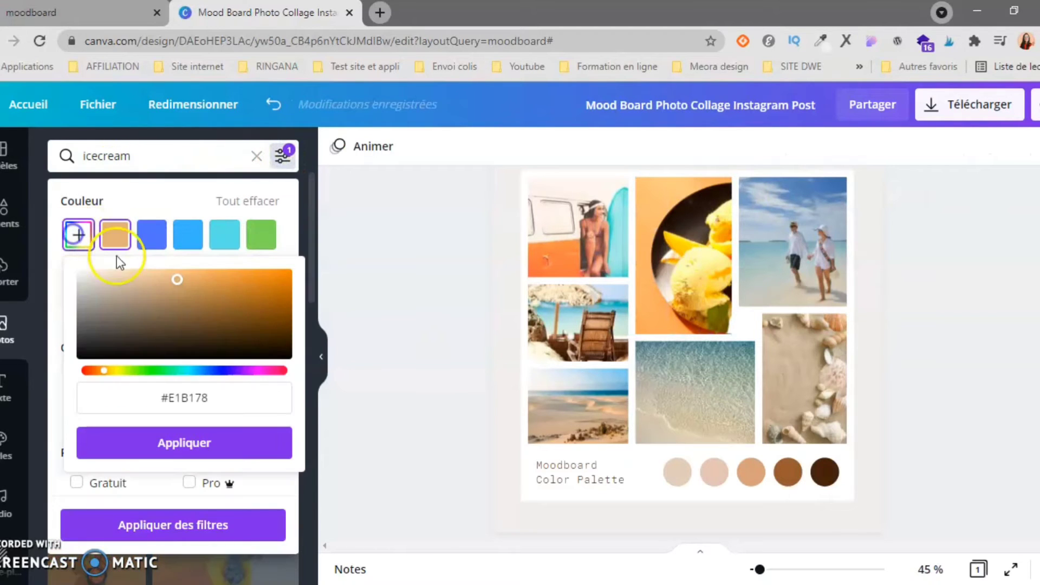
{"action": "left_click", "coordinate": [124, 273]}
{"action": "left_click", "coordinate": [184, 450]}
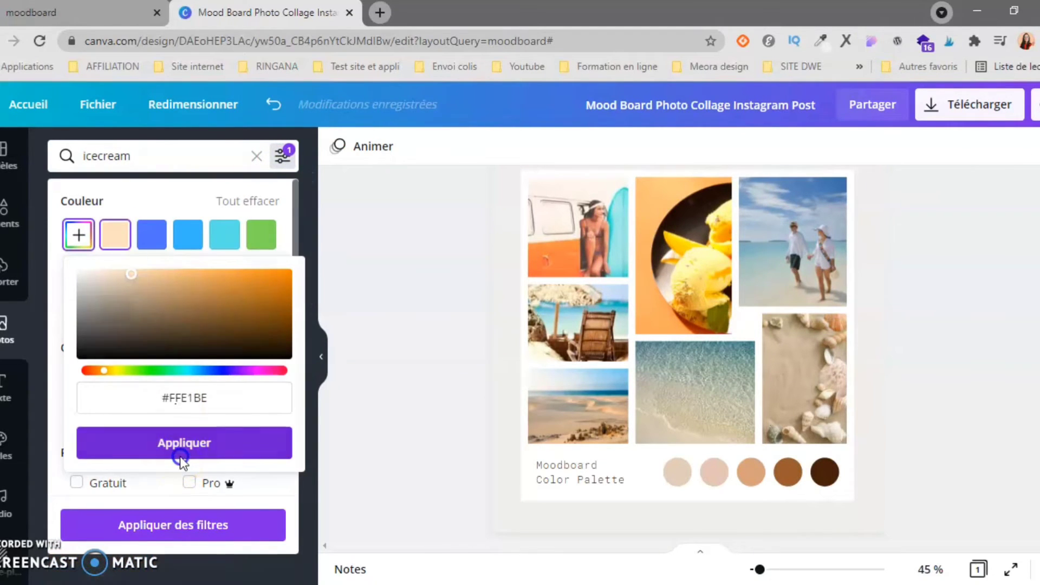
{"action": "left_click", "coordinate": [170, 528]}
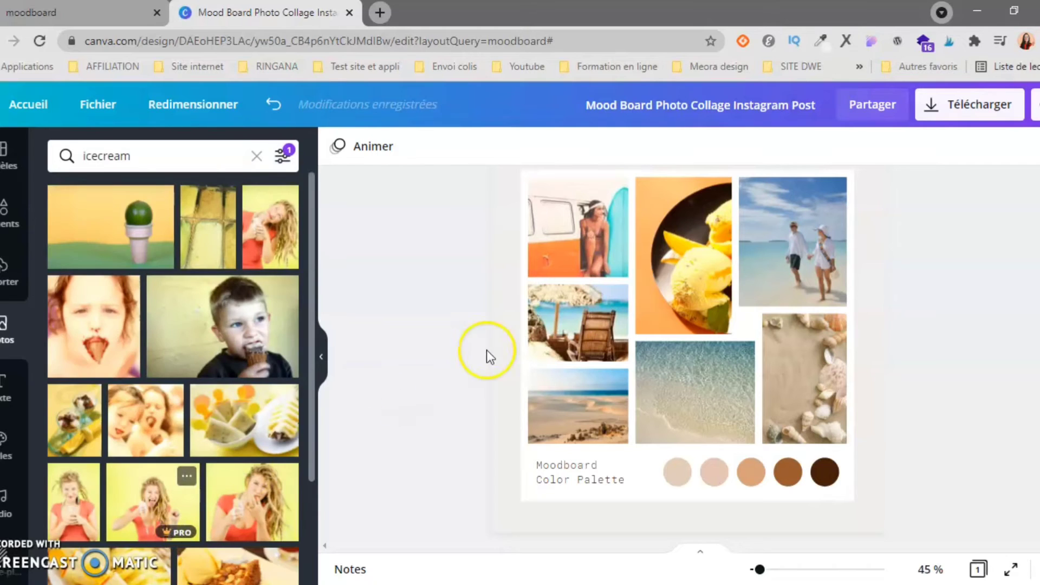
{"action": "scroll", "coordinate": [204, 417], "scroll_direction": "down", "scroll_amount": 1}
Step: Change the photo filter to the custom salmon colour #F1AE91 and look through the matching ice cream photos
{"action": "left_click", "coordinate": [284, 156]}
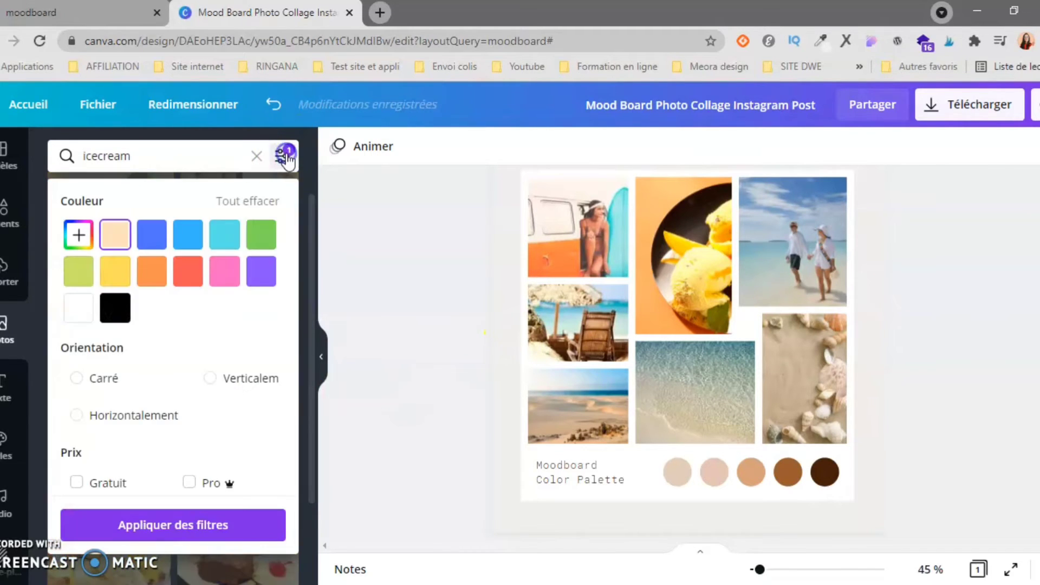
{"action": "left_click", "coordinate": [77, 237]}
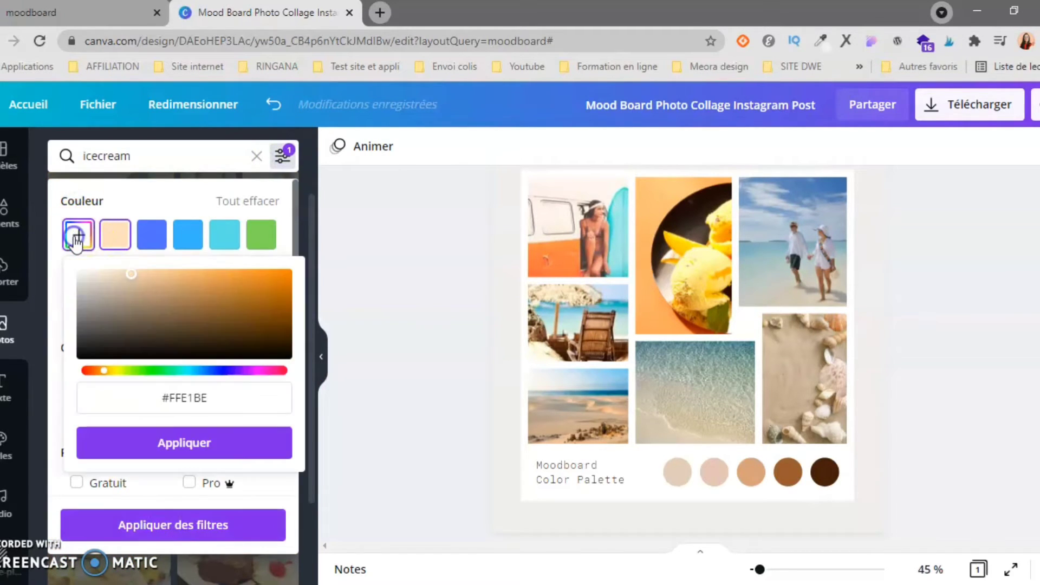
{"action": "left_click_drag", "start_coordinate": [129, 277], "coordinate": [147, 277]}
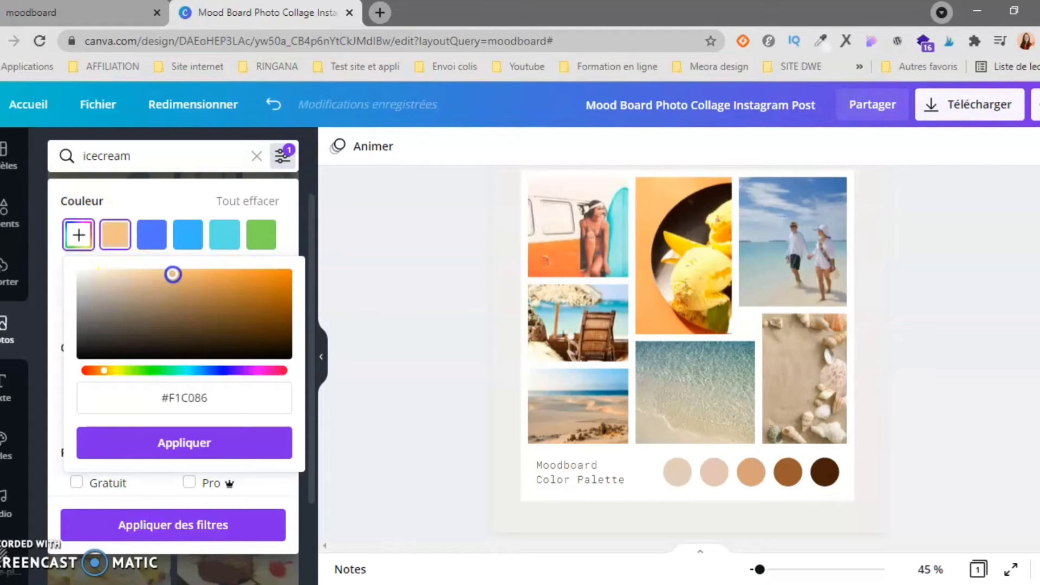
{"action": "left_click", "coordinate": [95, 370]}
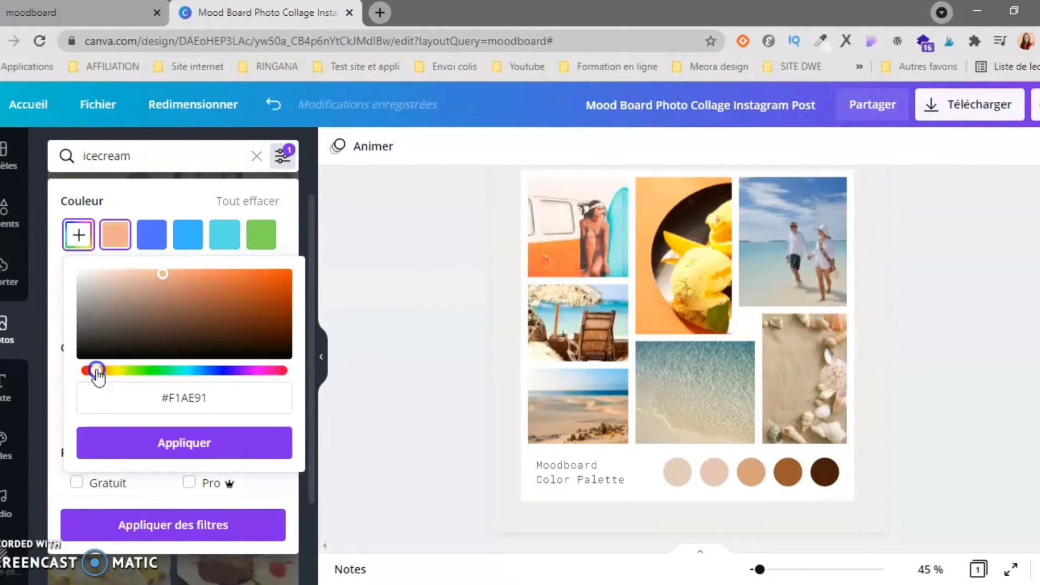
{"action": "left_click", "coordinate": [197, 444]}
{"action": "left_click", "coordinate": [184, 527]}
{"action": "scroll", "coordinate": [218, 372], "scroll_direction": "down", "scroll_amount": 10}
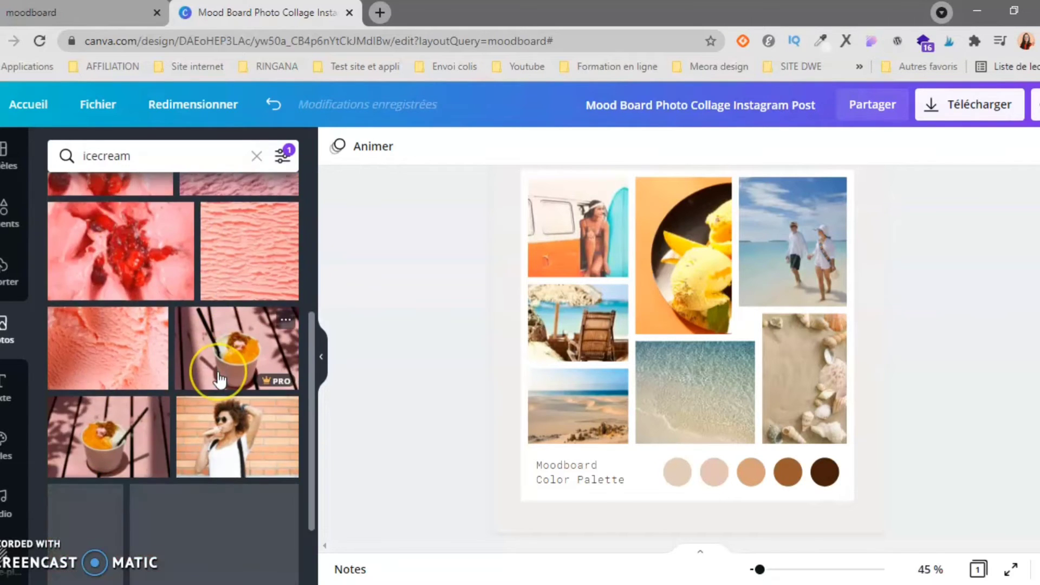
{"action": "scroll", "coordinate": [218, 372], "scroll_direction": "down", "scroll_amount": 2}
{"action": "scroll", "coordinate": [220, 379], "scroll_direction": "up", "scroll_amount": 10}
Step: Filter the ice cream photos by the preset orange colour
{"action": "left_click", "coordinate": [282, 156]}
{"action": "left_click", "coordinate": [146, 265]}
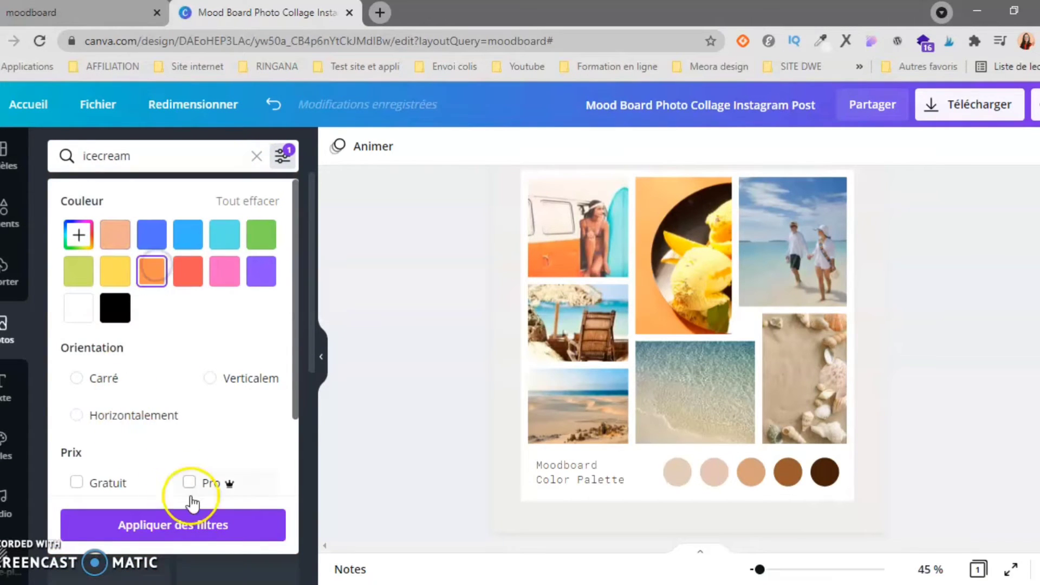
{"action": "left_click", "coordinate": [156, 525]}
Step: Replace the yellow ice cream plate photo with the small cone on a coral background and reposition it to show the cone
{"action": "scroll", "coordinate": [228, 417], "scroll_direction": "down", "scroll_amount": 4}
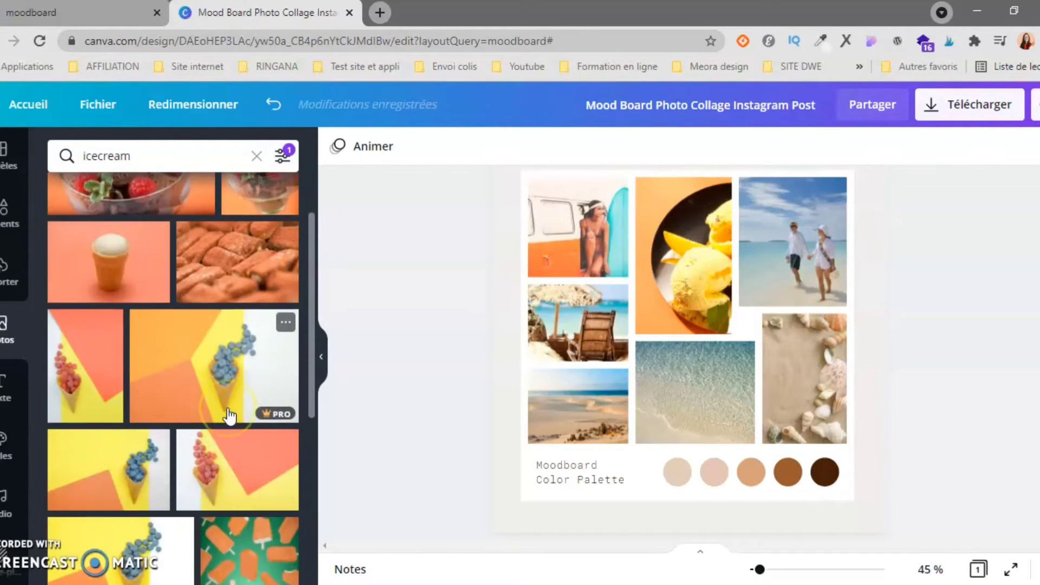
{"action": "scroll", "coordinate": [227, 408], "scroll_direction": "down", "scroll_amount": 4}
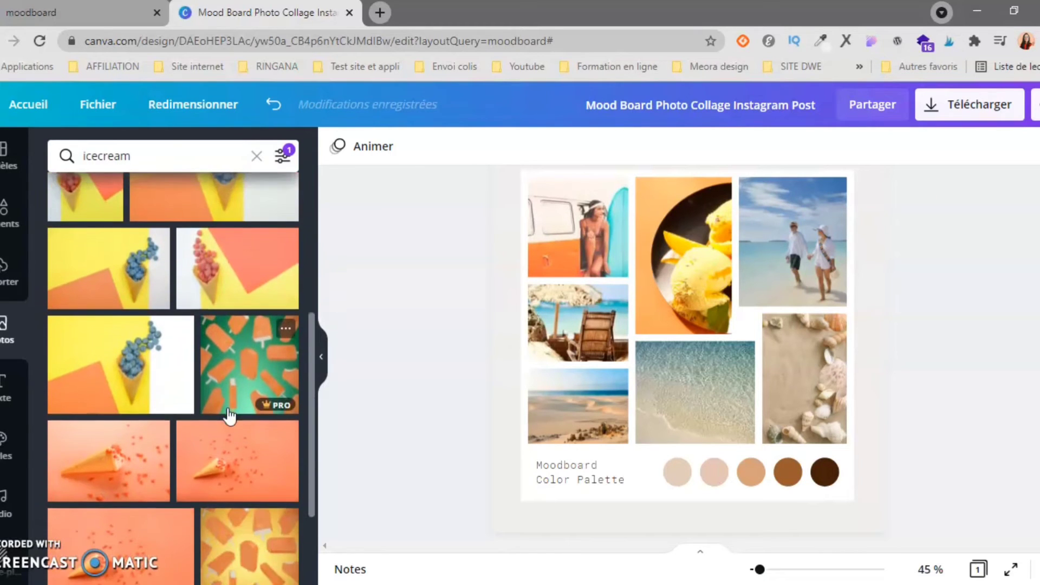
{"action": "left_click_drag", "start_coordinate": [191, 412], "coordinate": [665, 280]}
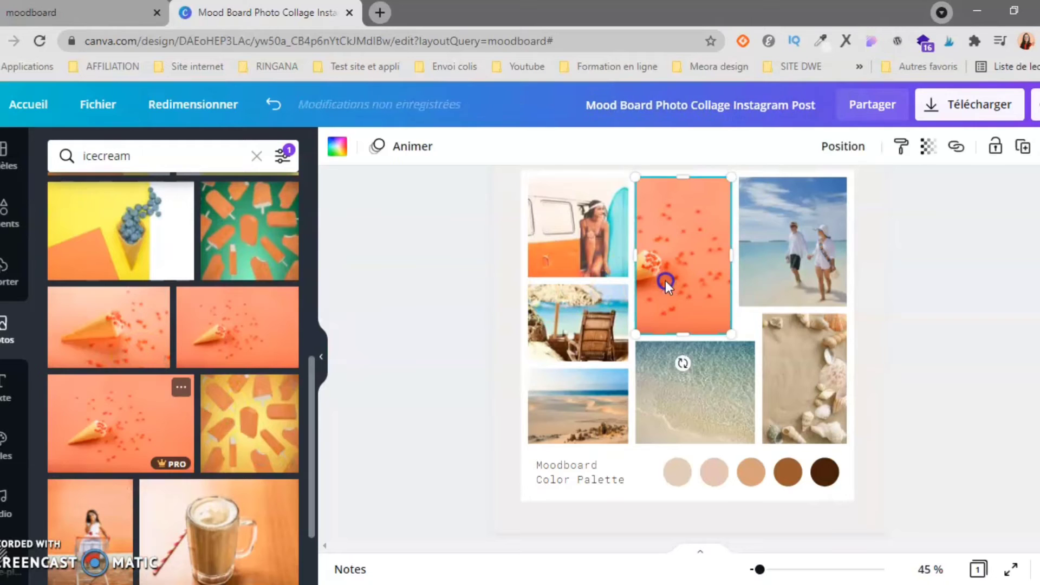
{"action": "double_click", "coordinate": [665, 280]}
{"action": "left_click", "coordinate": [458, 360]}
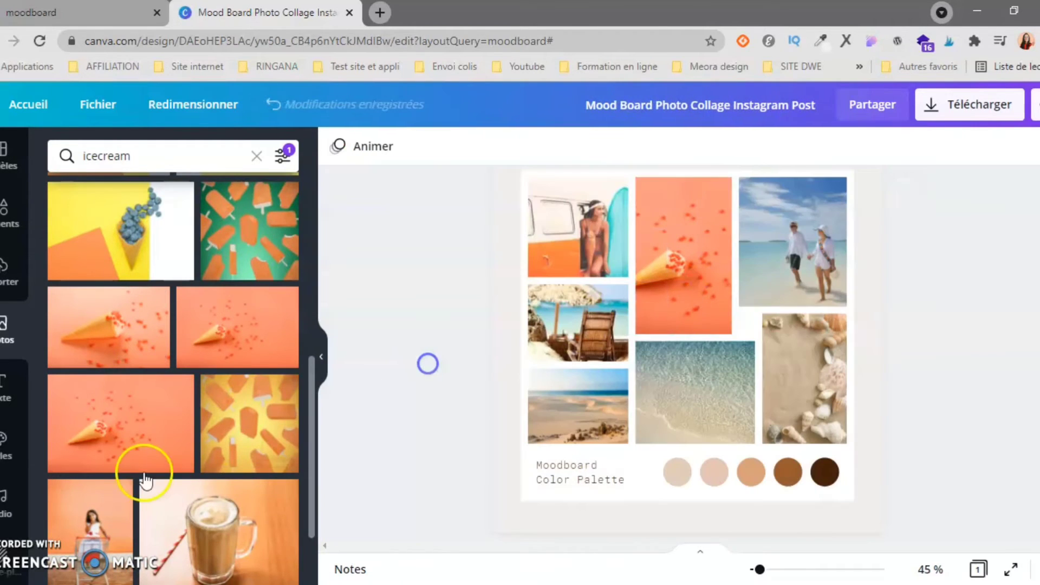
Step: Look through the orange-filtered ice cream photos for further pictures that suit the mood board
{"action": "scroll", "coordinate": [144, 464], "scroll_direction": "down", "scroll_amount": 5}
{"action": "scroll", "coordinate": [145, 480], "scroll_direction": "down", "scroll_amount": 1}
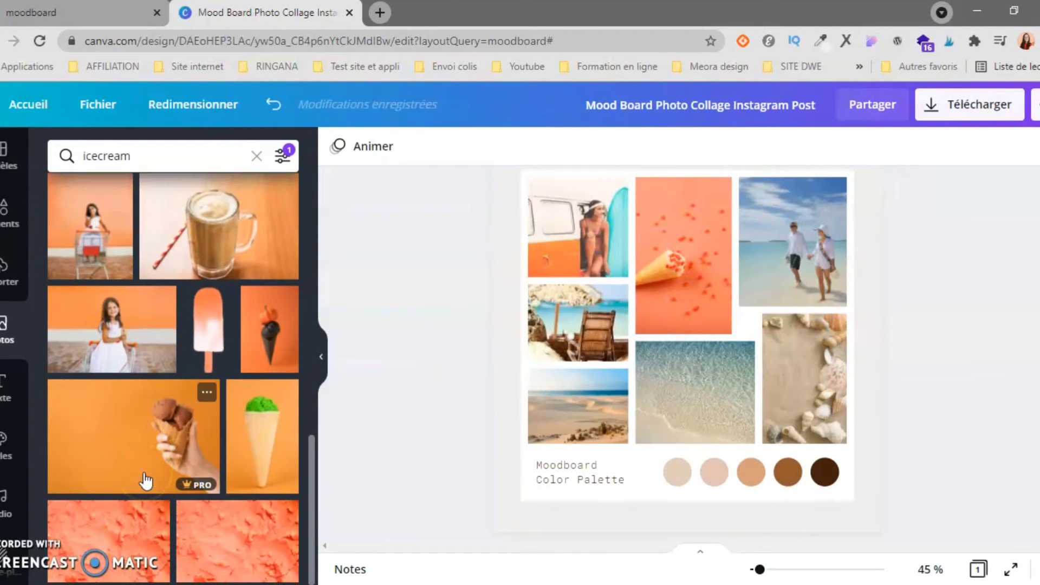
{"action": "scroll", "coordinate": [145, 480], "scroll_direction": "up", "scroll_amount": 10}
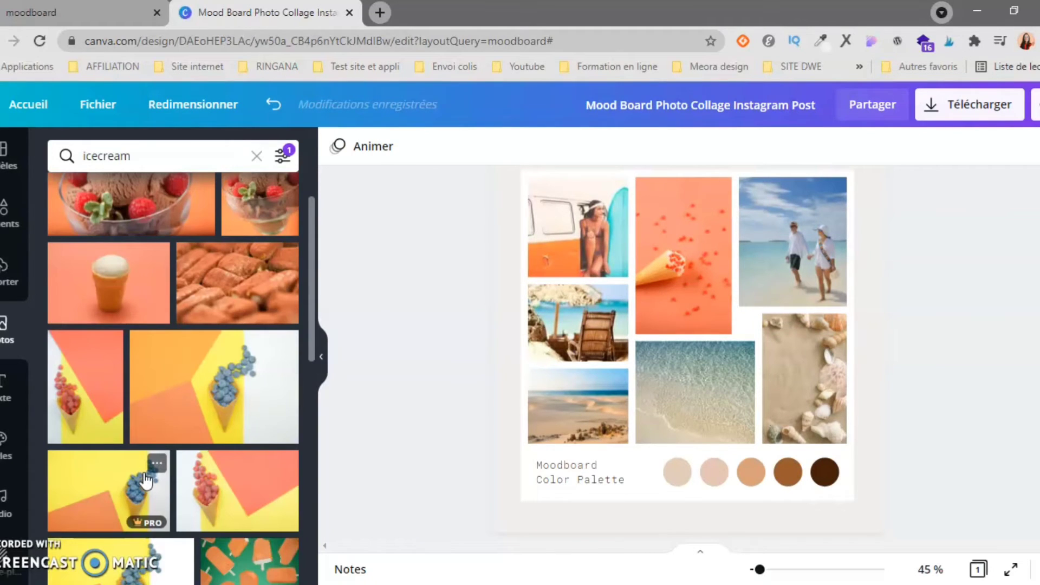
{"action": "scroll", "coordinate": [145, 480], "scroll_direction": "up", "scroll_amount": 3}
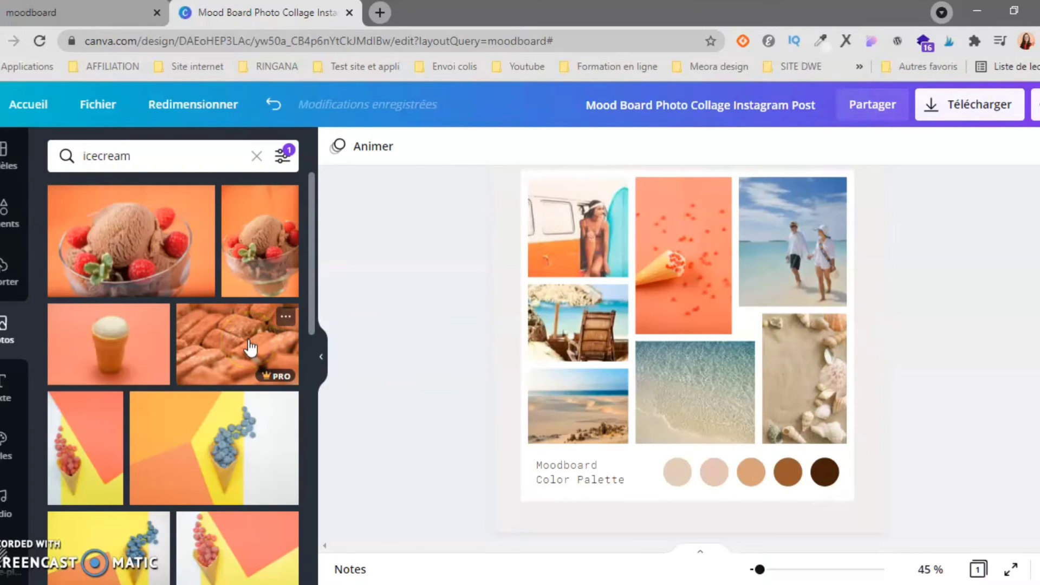
{"action": "scroll", "coordinate": [250, 348], "scroll_direction": "down", "scroll_amount": 7}
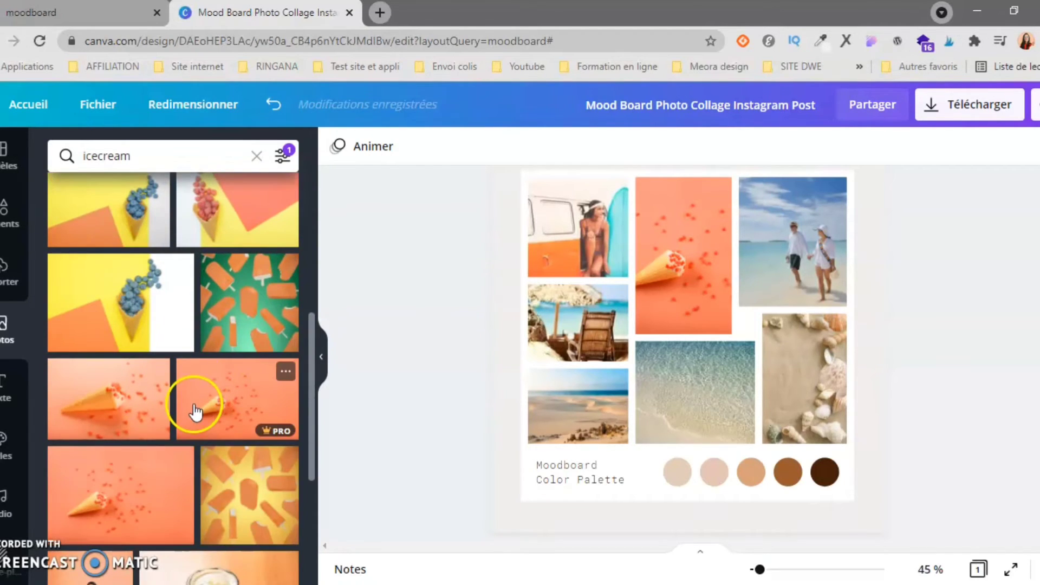
{"action": "scroll", "coordinate": [135, 336], "scroll_direction": "down", "scroll_amount": 5}
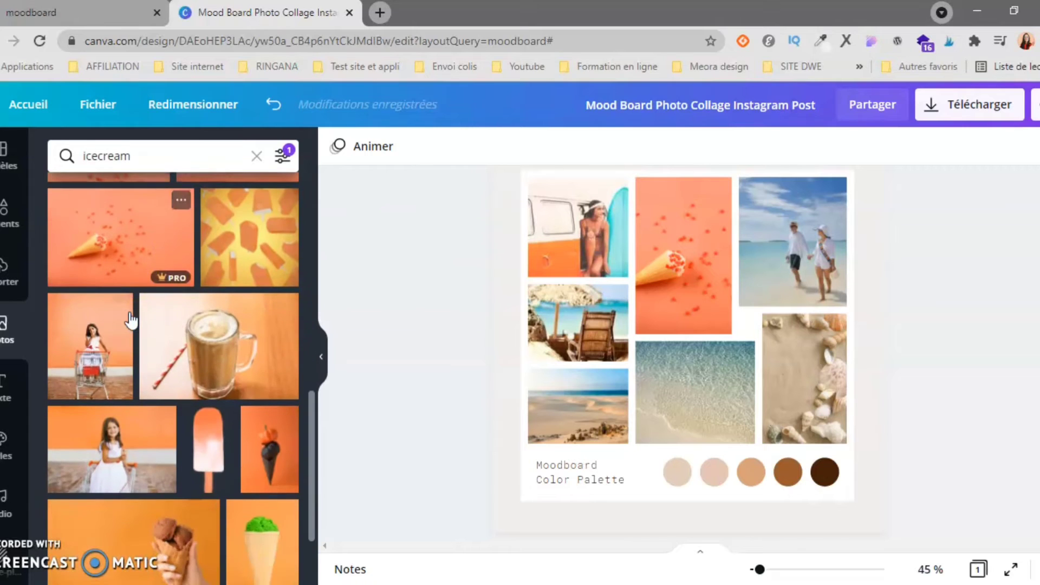
{"action": "scroll", "coordinate": [235, 343], "scroll_direction": "up", "scroll_amount": 10}
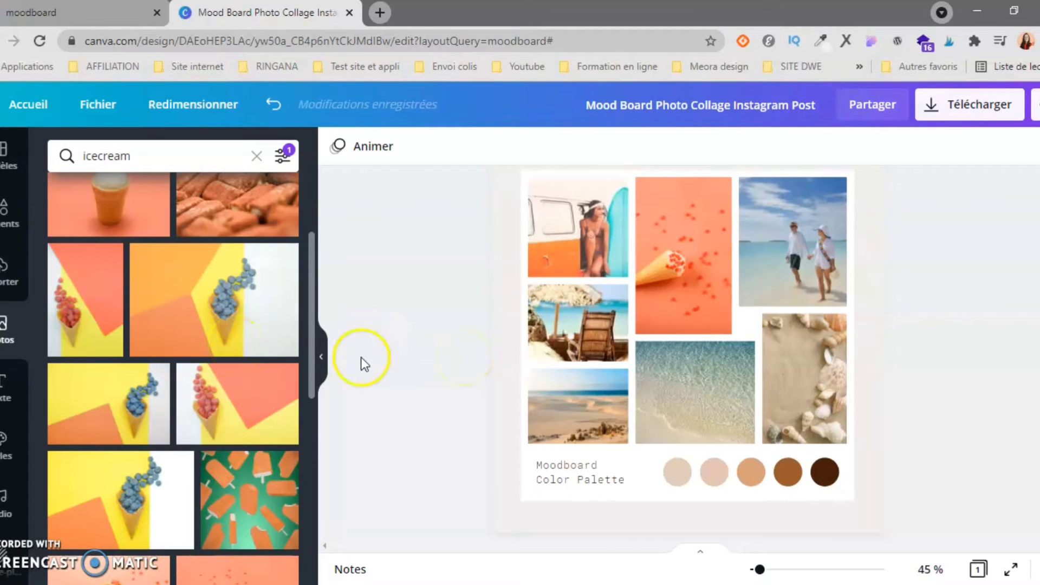
{"action": "scroll", "coordinate": [220, 336], "scroll_direction": "up", "scroll_amount": 3}
{"action": "left_click_drag", "start_coordinate": [217, 340], "coordinate": [207, 301]}
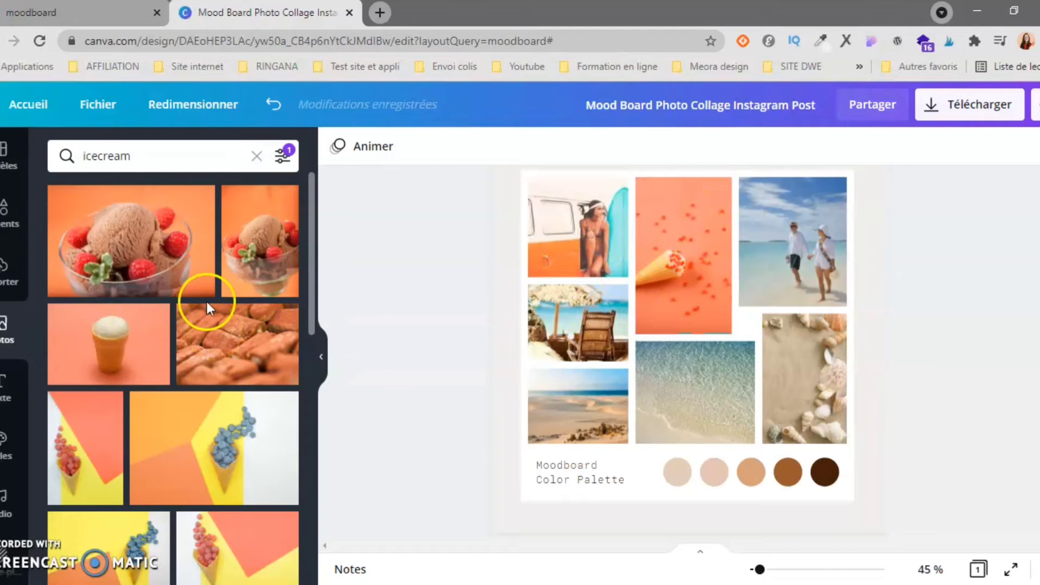
{"action": "scroll", "coordinate": [207, 303], "scroll_direction": "down", "scroll_amount": 4}
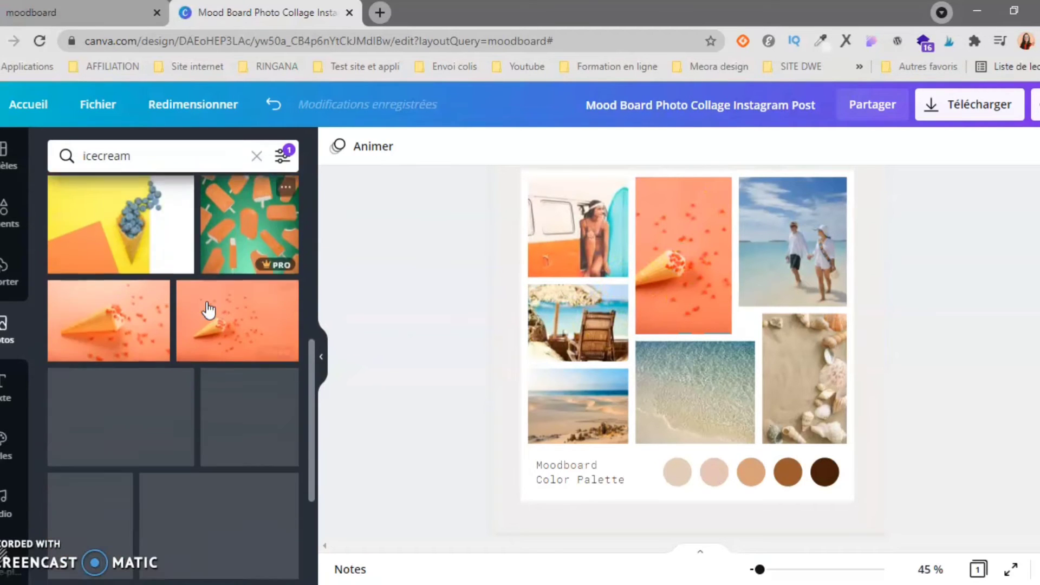
{"action": "scroll", "coordinate": [207, 310], "scroll_direction": "down", "scroll_amount": 2}
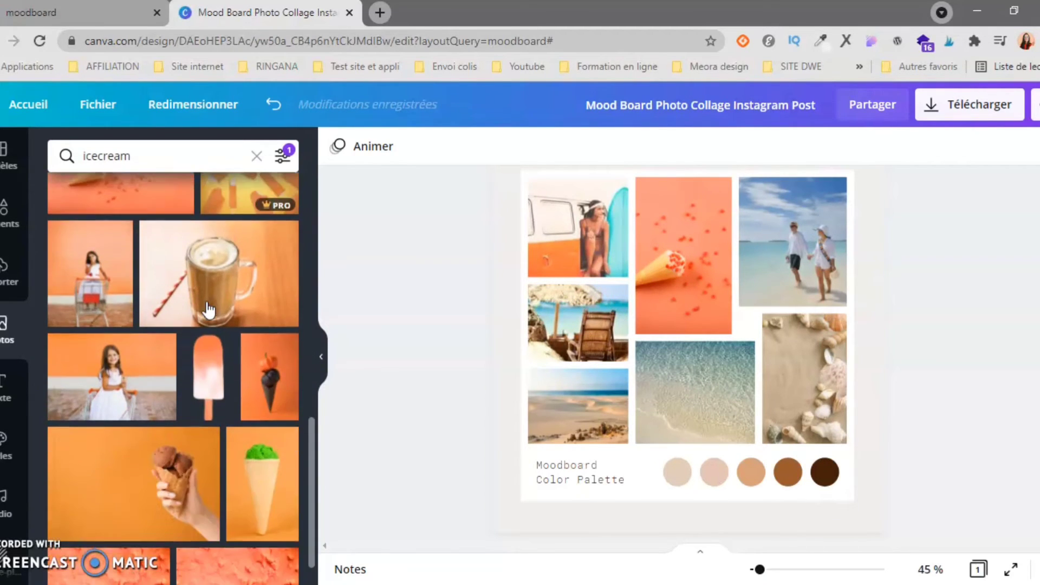
{"action": "scroll", "coordinate": [208, 310], "scroll_direction": "up", "scroll_amount": 7}
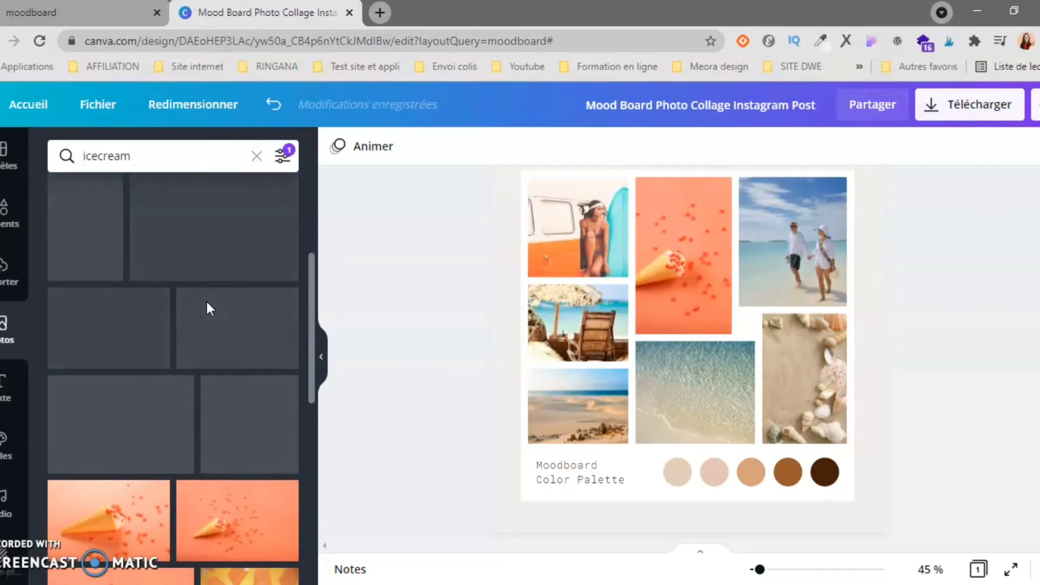
{"action": "scroll", "coordinate": [206, 309], "scroll_direction": "up", "scroll_amount": 4}
Step: Narrow the sea water photo to match the ice cream column and widen the seashell photo to match the walking couple's column
{"action": "left_click", "coordinate": [662, 258]}
{"action": "left_click", "coordinate": [343, 371]}
{"action": "left_click", "coordinate": [561, 490]}
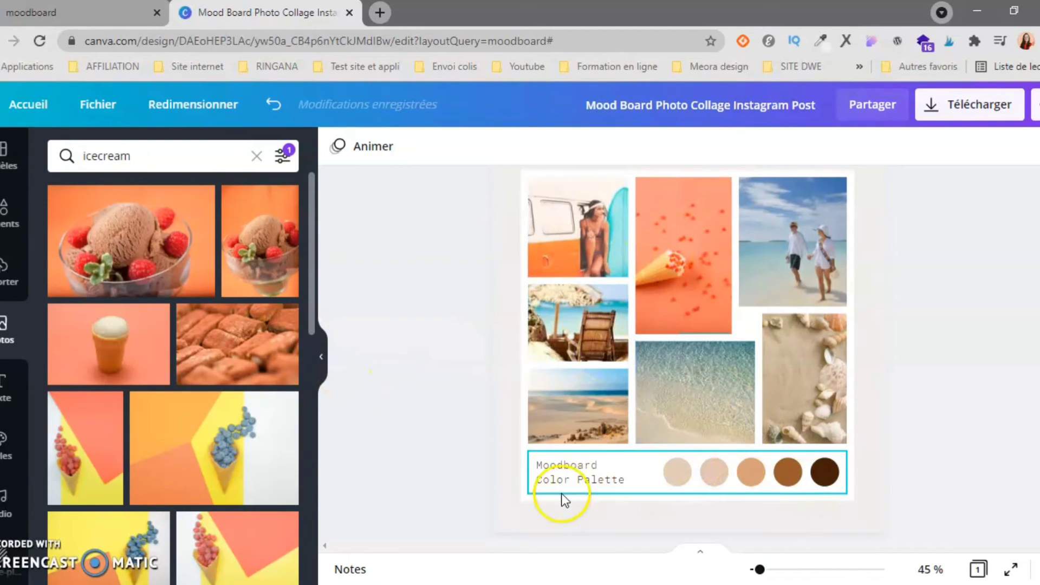
{"action": "left_click", "coordinate": [731, 405]}
{"action": "mouse_move", "coordinate": [752, 399]}
{"action": "left_mouse_down"}
{"action": "mouse_move", "coordinate": [728, 398]}
{"action": "mouse_move", "coordinate": [740, 383]}
{"action": "left_mouse_up"}
{"action": "left_click", "coordinate": [772, 379]}
{"action": "left_click", "coordinate": [916, 427]}
{"action": "double_click", "coordinate": [793, 400]}
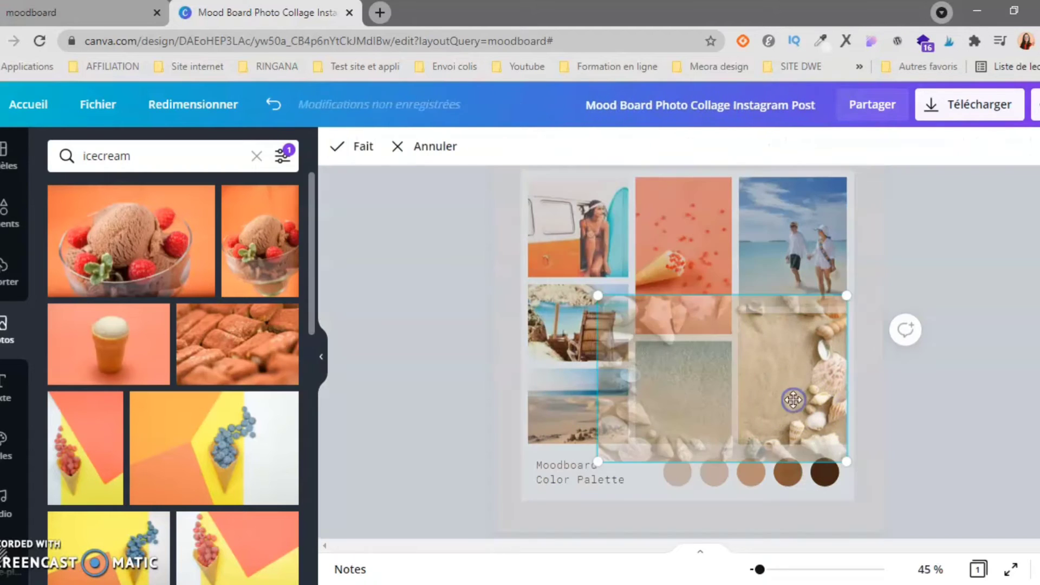
{"action": "left_click", "coordinate": [950, 425]}
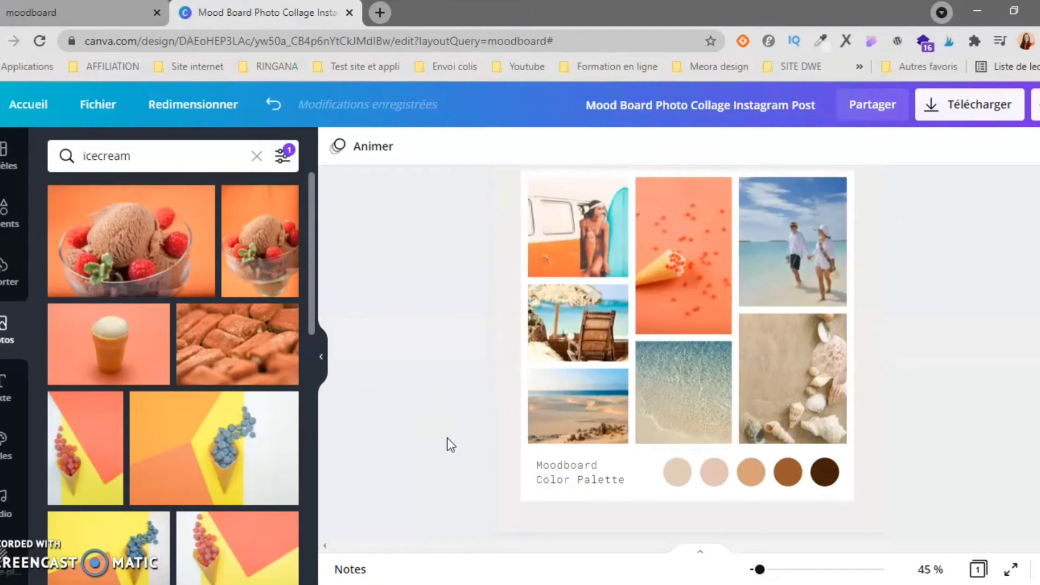
Step: Recolour the first palette circle with the light beige taken from the beach chair photo, comparing it with the van photo's cream
{"action": "left_click", "coordinate": [678, 473]}
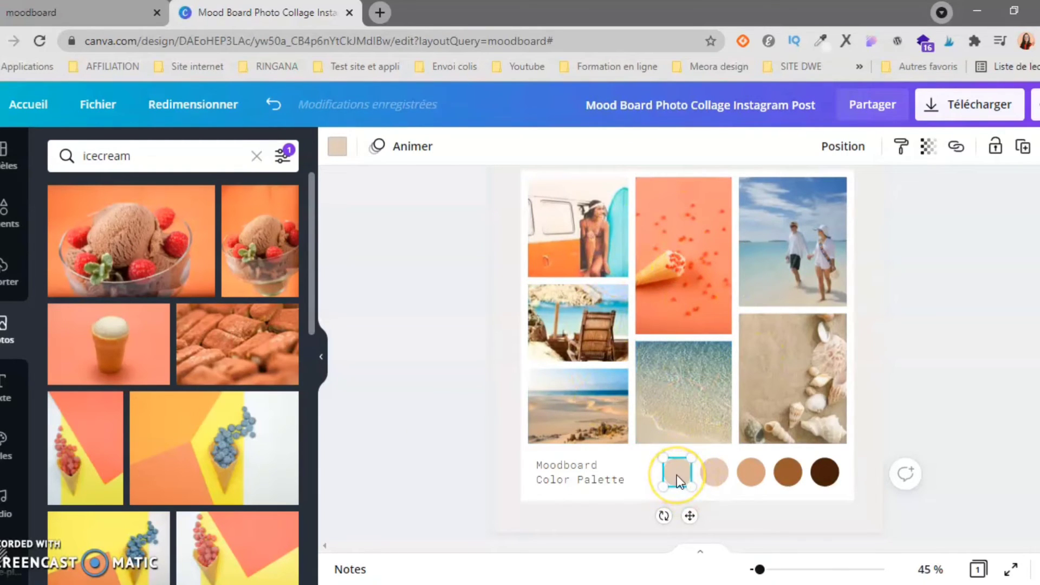
{"action": "left_click", "coordinate": [337, 146]}
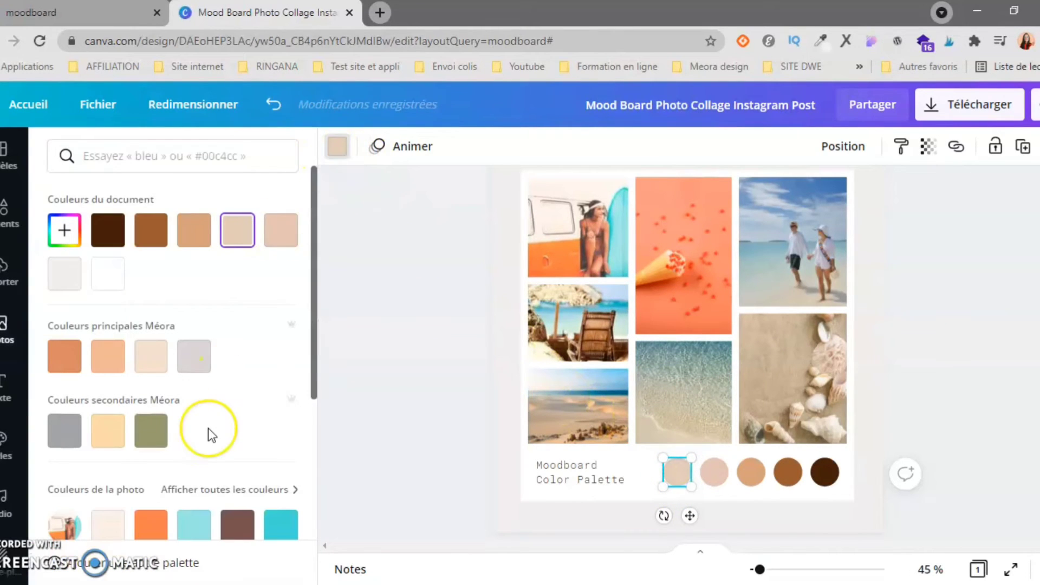
{"action": "scroll", "coordinate": [211, 417], "scroll_direction": "down", "scroll_amount": 3}
{"action": "scroll", "coordinate": [208, 428], "scroll_direction": "down", "scroll_amount": 2}
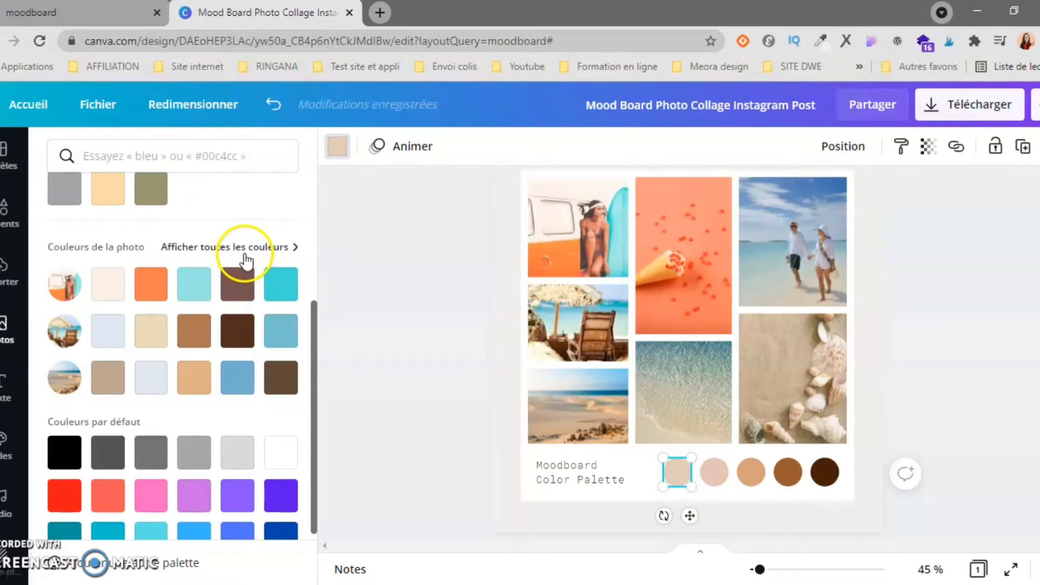
{"action": "left_click", "coordinate": [230, 246]}
{"action": "left_click", "coordinate": [214, 324]}
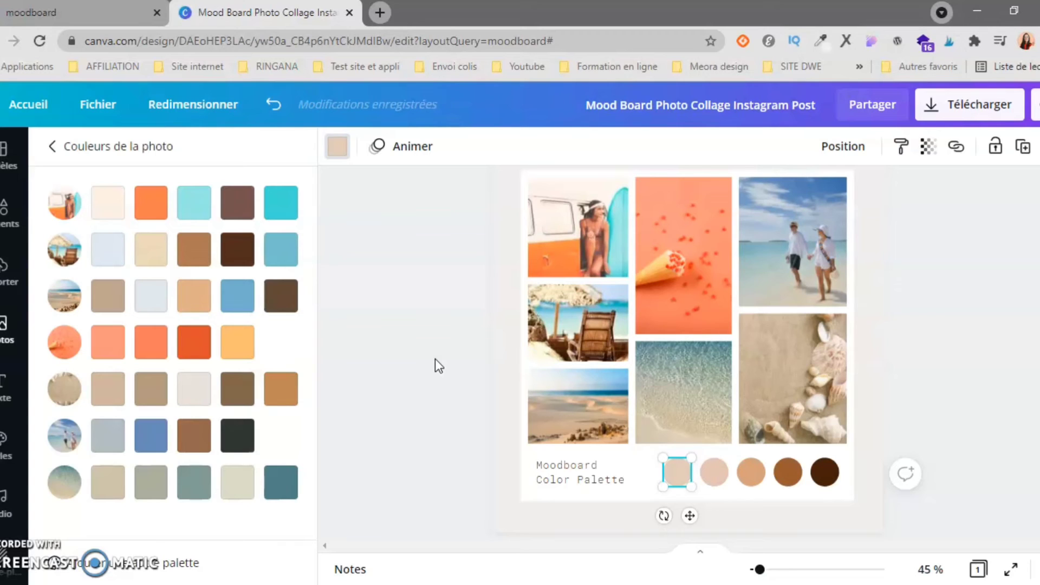
{"action": "left_click", "coordinate": [106, 204]}
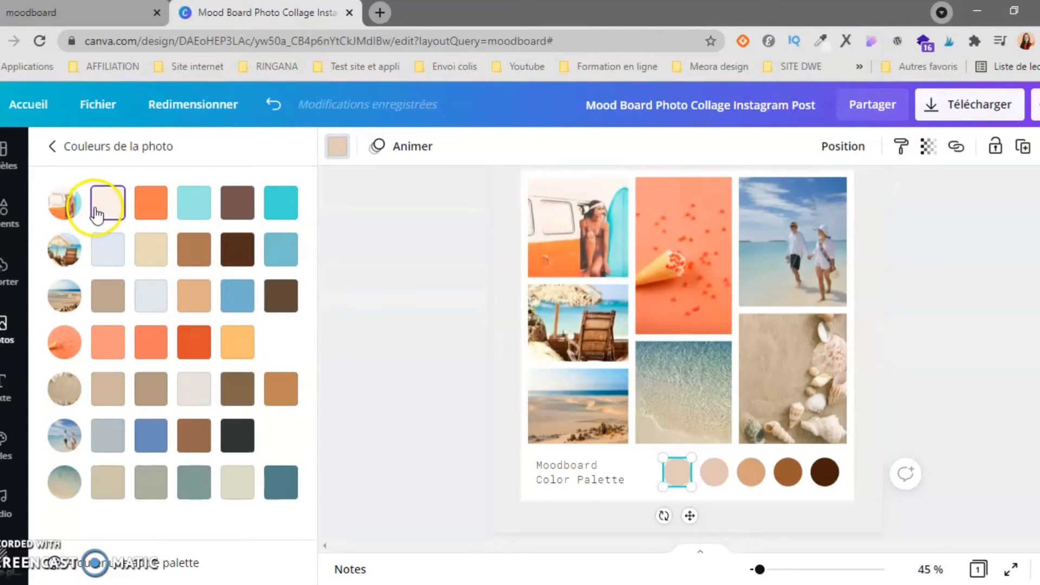
{"action": "left_click", "coordinate": [151, 253]}
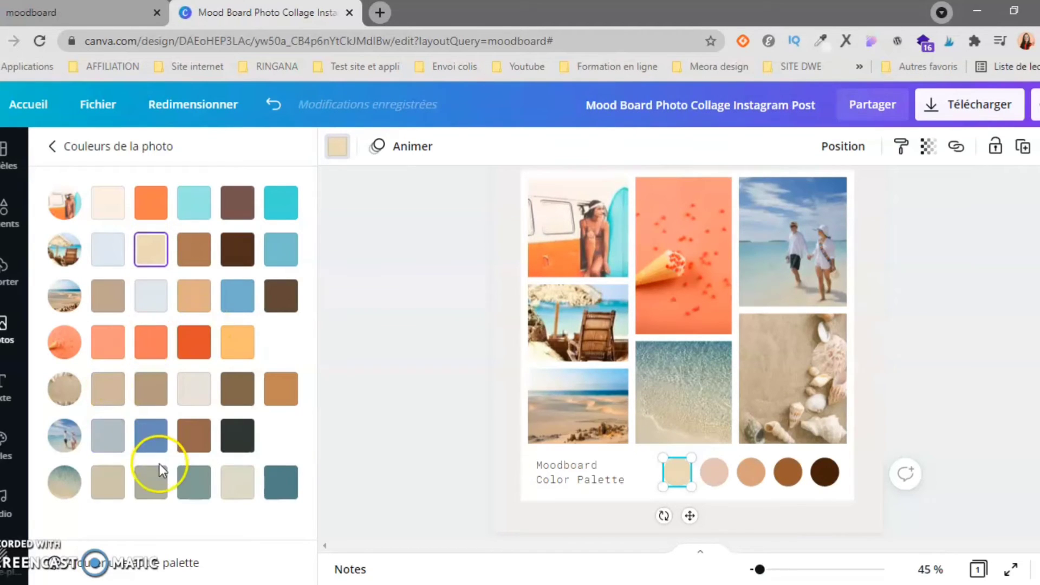
{"action": "left_click", "coordinate": [108, 203]}
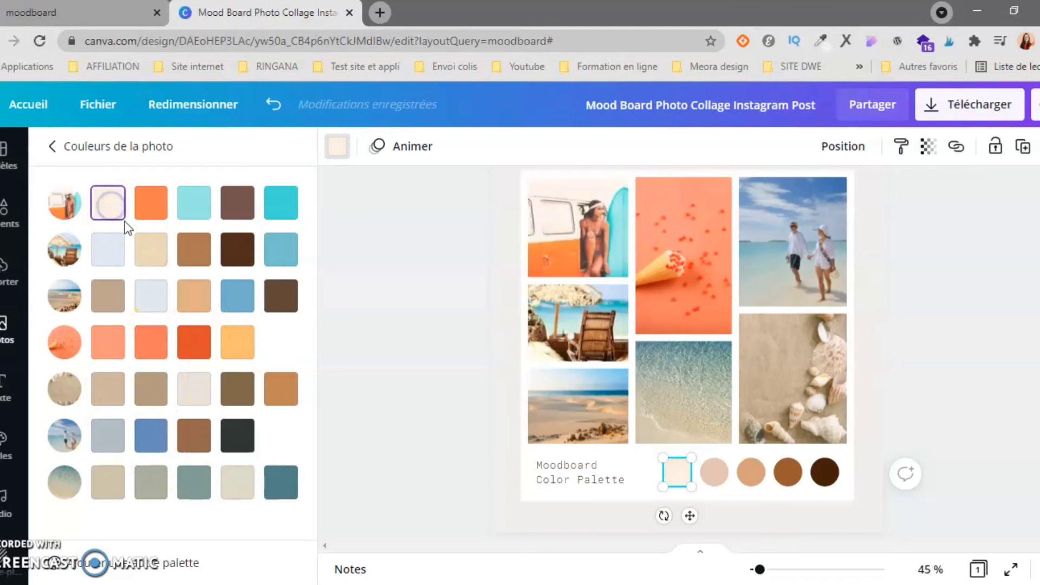
{"action": "right_click", "coordinate": [126, 227]}
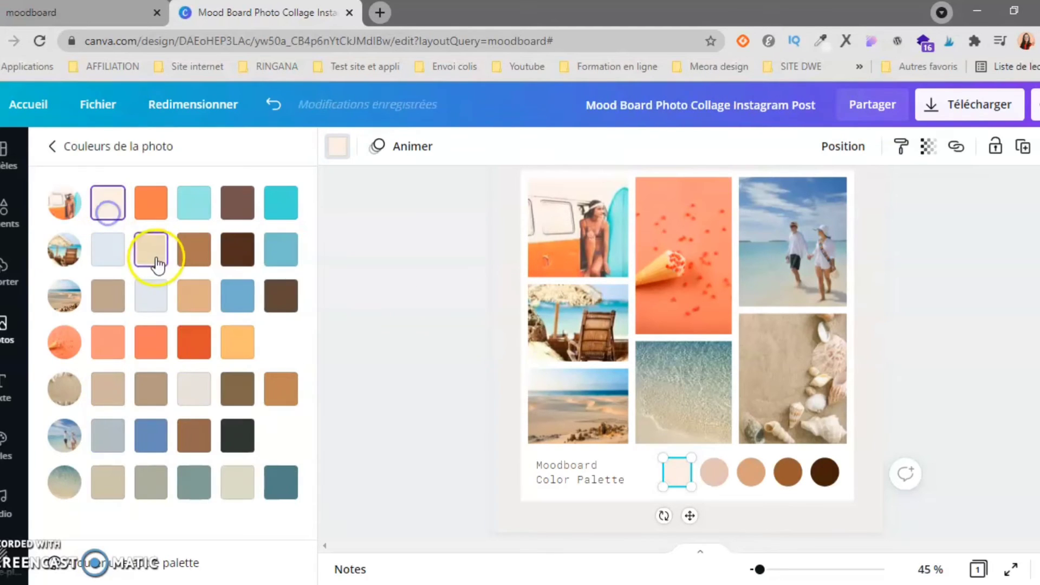
{"action": "left_click", "coordinate": [156, 259]}
Step: Recolour the second palette circle with the pale grey-blue from the sandy beach photo, after trying the couple photo's grey
{"action": "left_click", "coordinate": [716, 472]}
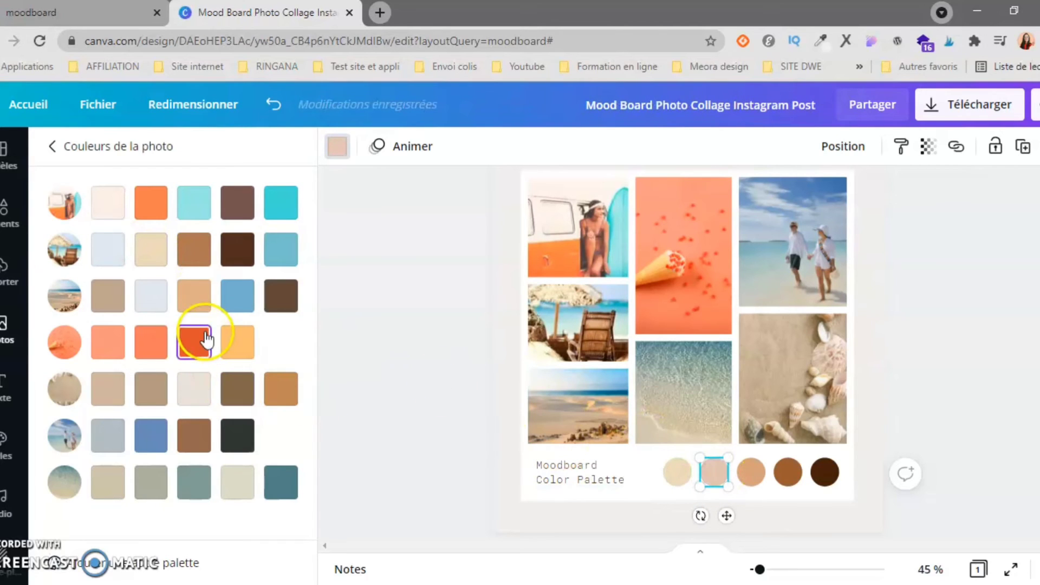
{"action": "left_click", "coordinate": [154, 298]}
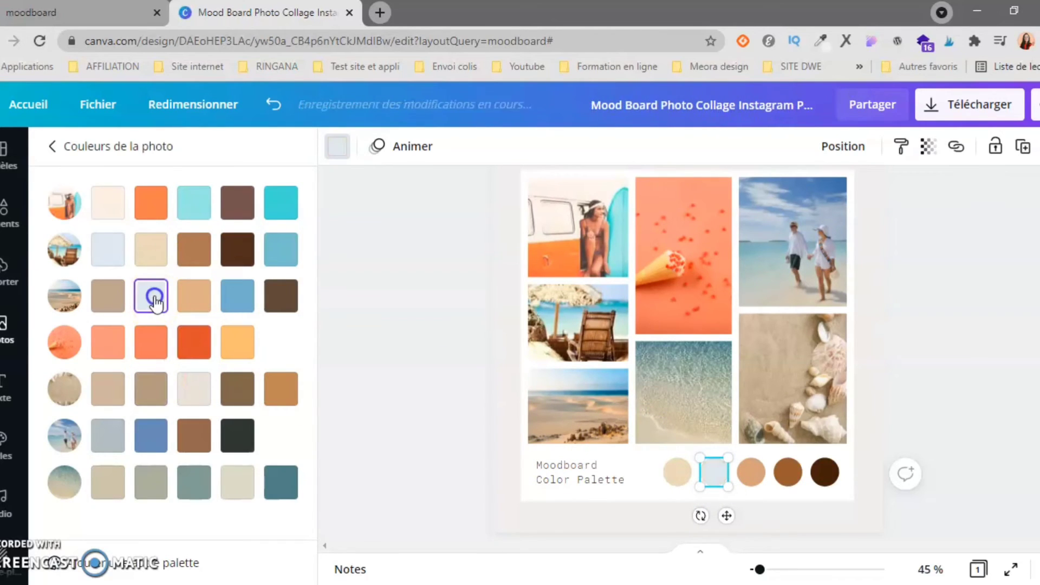
{"action": "left_click", "coordinate": [107, 436]}
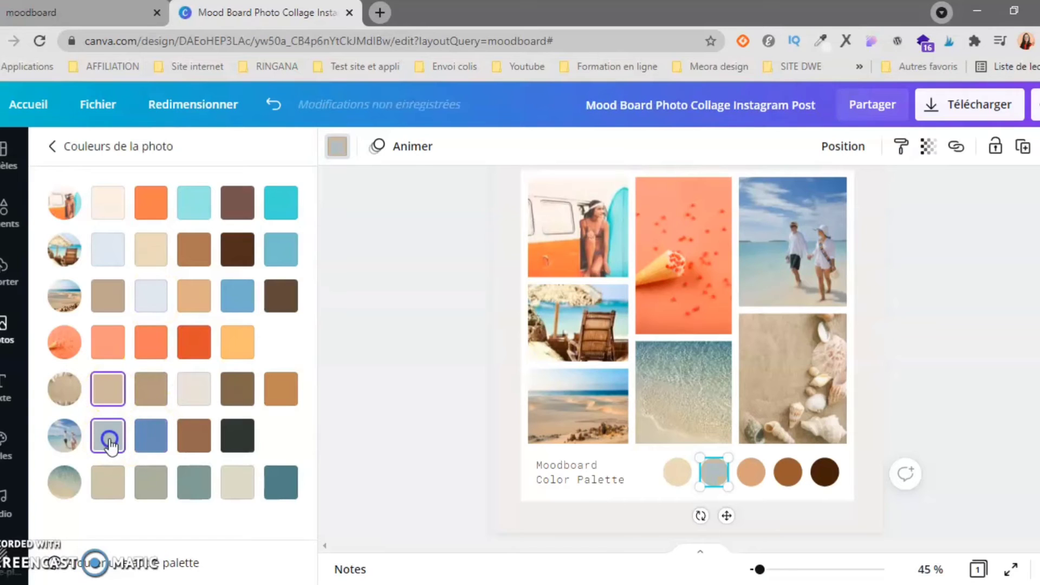
{"action": "left_click", "coordinate": [162, 306]}
{"action": "left_click", "coordinate": [104, 245]}
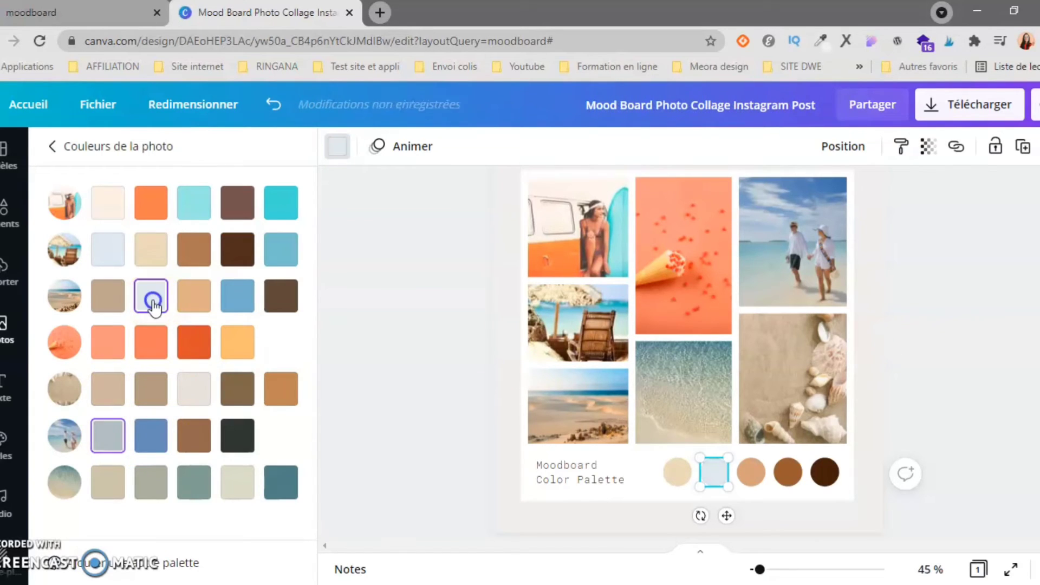
{"action": "left_click", "coordinate": [149, 301]}
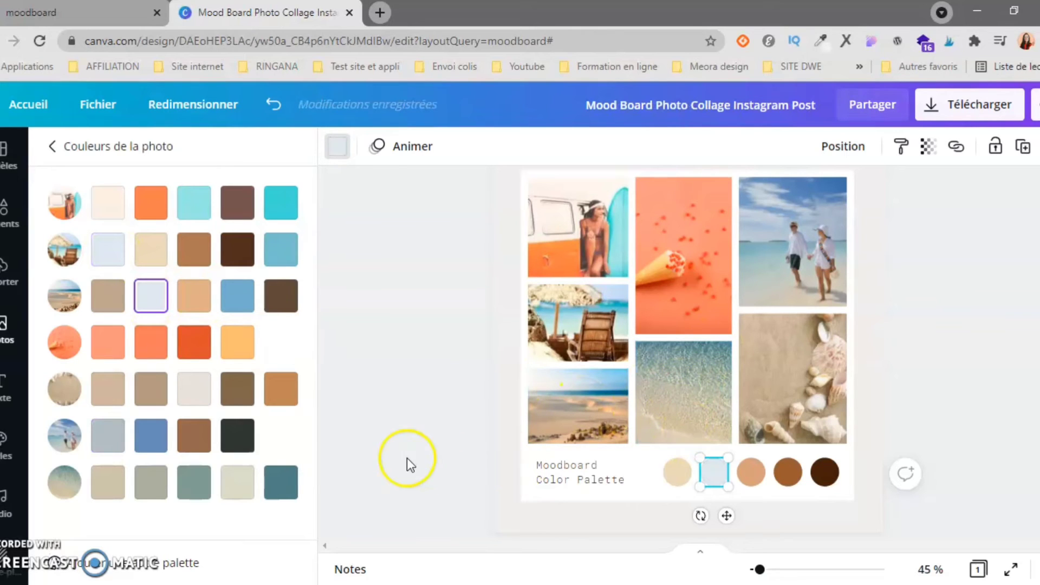
Step: Compare grey, turquoise and blue photo colours on the third palette circle and set it to the sea water photo's grey-green
{"action": "left_click", "coordinate": [753, 476]}
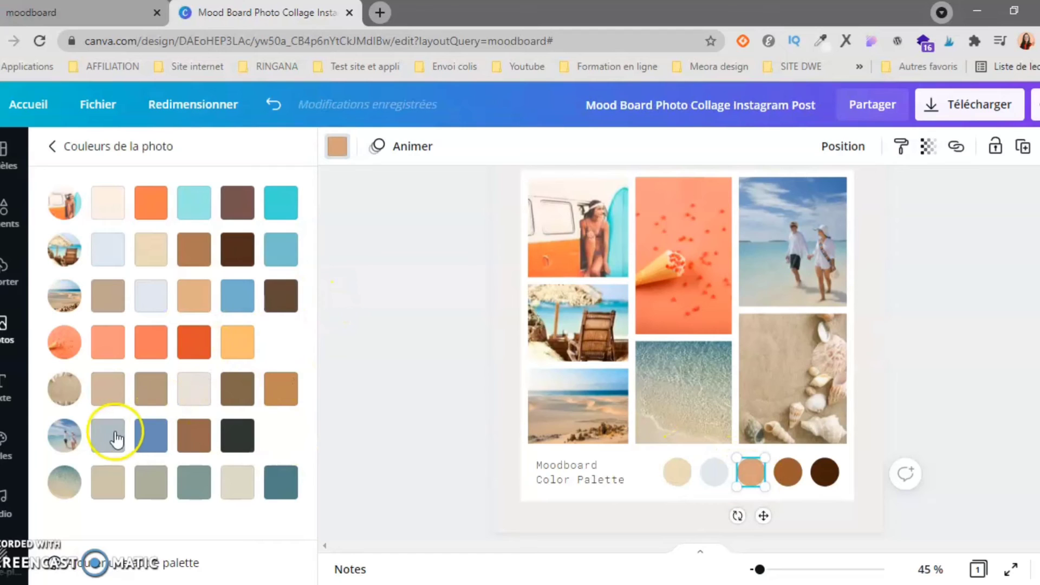
{"action": "left_click", "coordinate": [190, 483]}
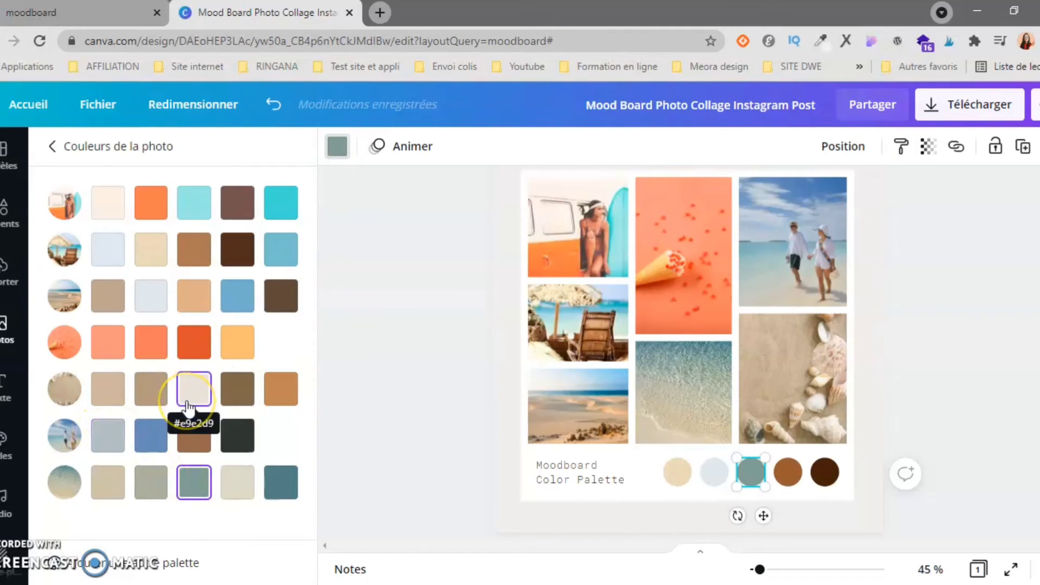
{"action": "left_click", "coordinate": [104, 449]}
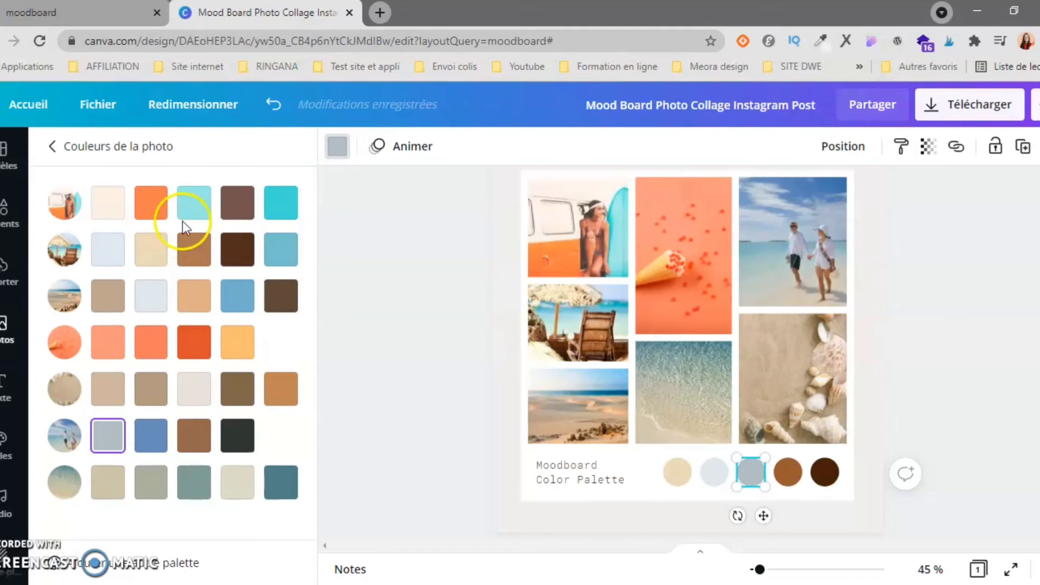
{"action": "left_click", "coordinate": [279, 250]}
{"action": "left_click", "coordinate": [280, 209]}
{"action": "left_click", "coordinate": [194, 202]}
{"action": "left_click", "coordinate": [234, 297]}
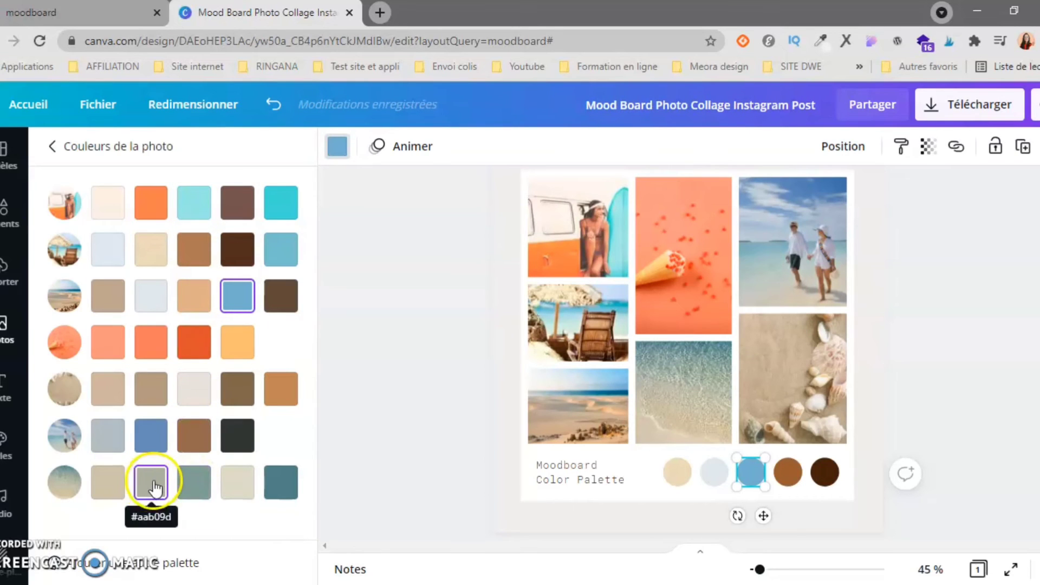
{"action": "left_click", "coordinate": [191, 487]}
{"action": "left_click", "coordinate": [151, 482]}
{"action": "left_click", "coordinate": [192, 486]}
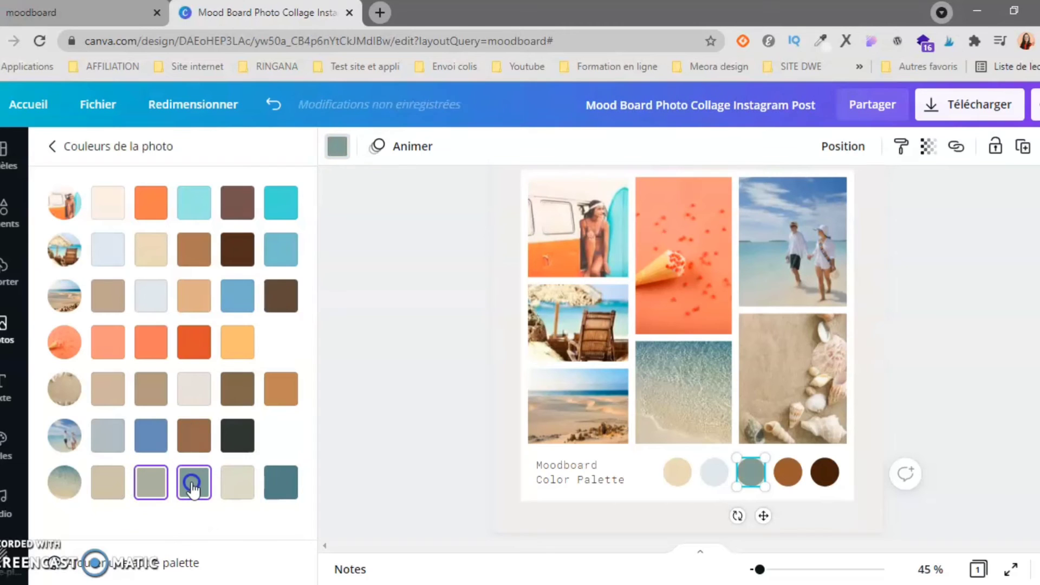
{"action": "left_click", "coordinate": [471, 416]}
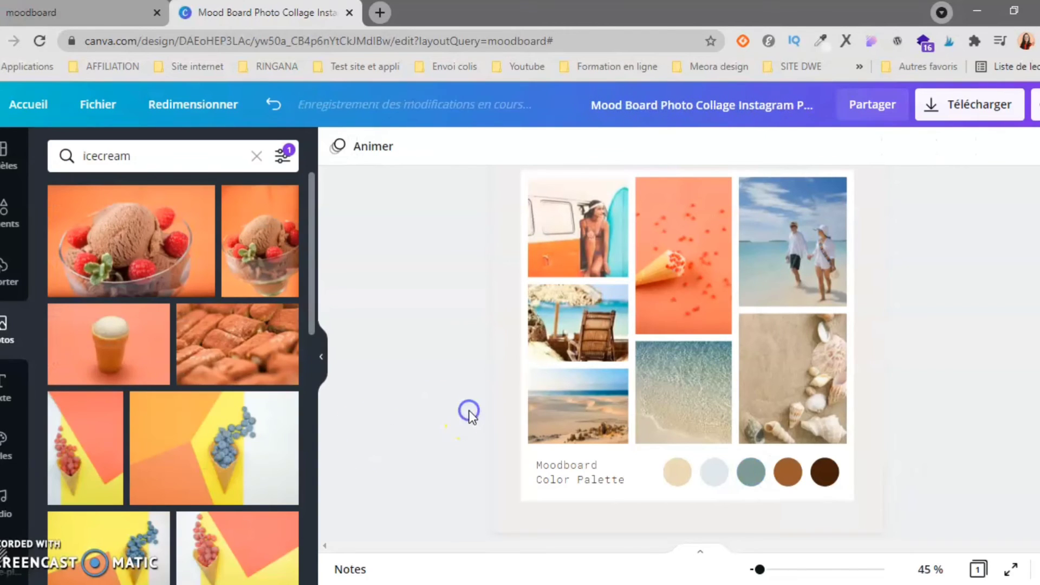
Step: Recolour the fourth palette circle with the orange taken from the van photo
{"action": "left_click", "coordinate": [785, 471]}
{"action": "left_click", "coordinate": [336, 145]}
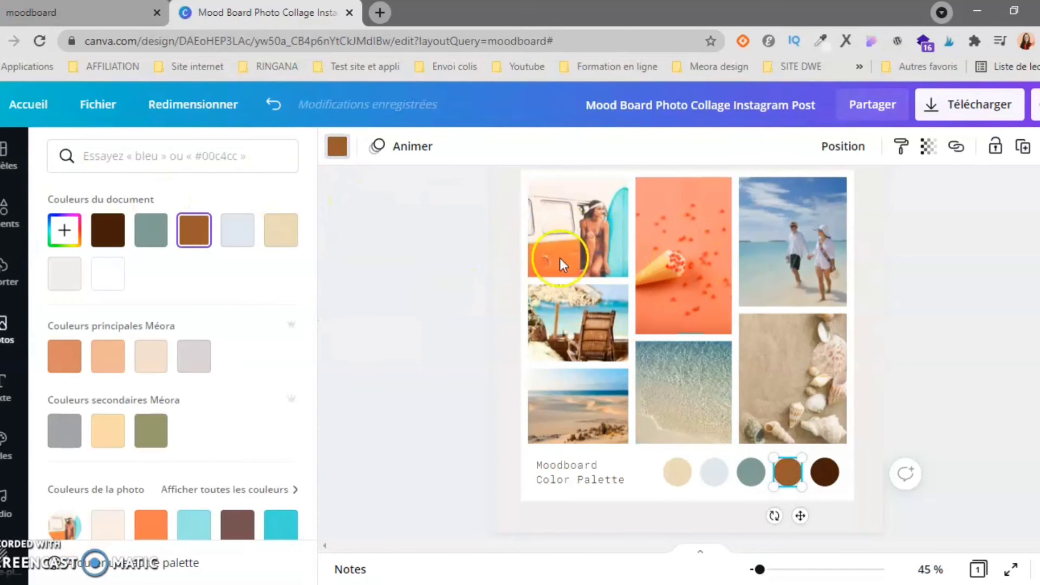
{"action": "scroll", "coordinate": [137, 407], "scroll_direction": "down", "scroll_amount": 1}
{"action": "scroll", "coordinate": [133, 352], "scroll_direction": "down", "scroll_amount": 4}
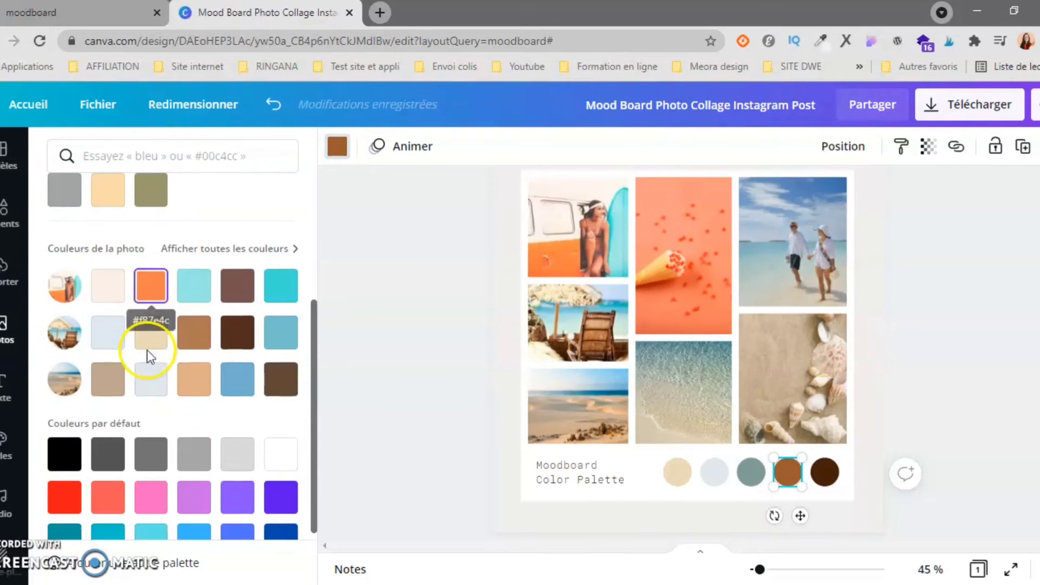
{"action": "left_click", "coordinate": [211, 246]}
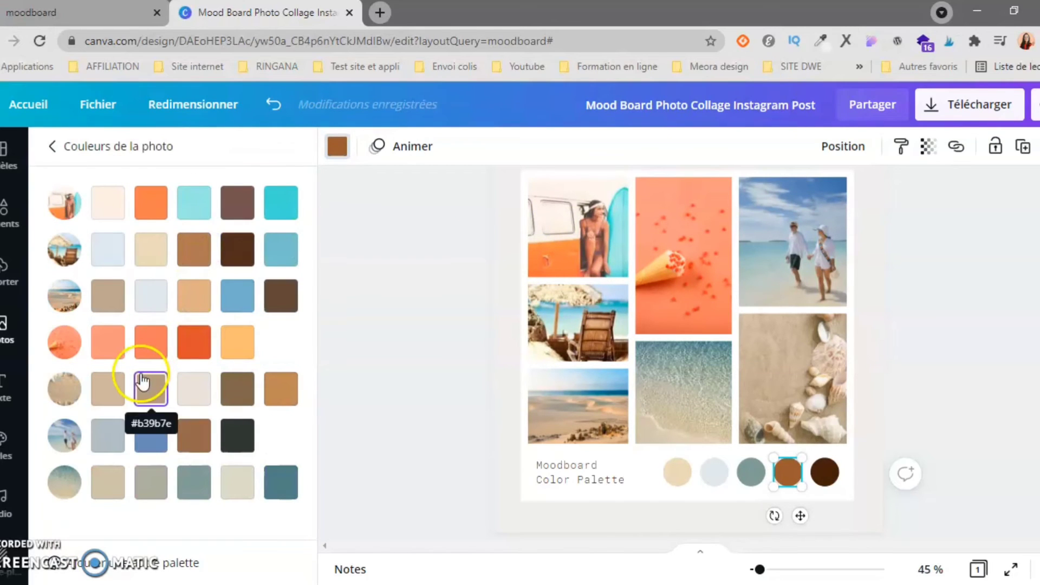
{"action": "left_click", "coordinate": [155, 219]}
{"action": "left_click", "coordinate": [560, 260]}
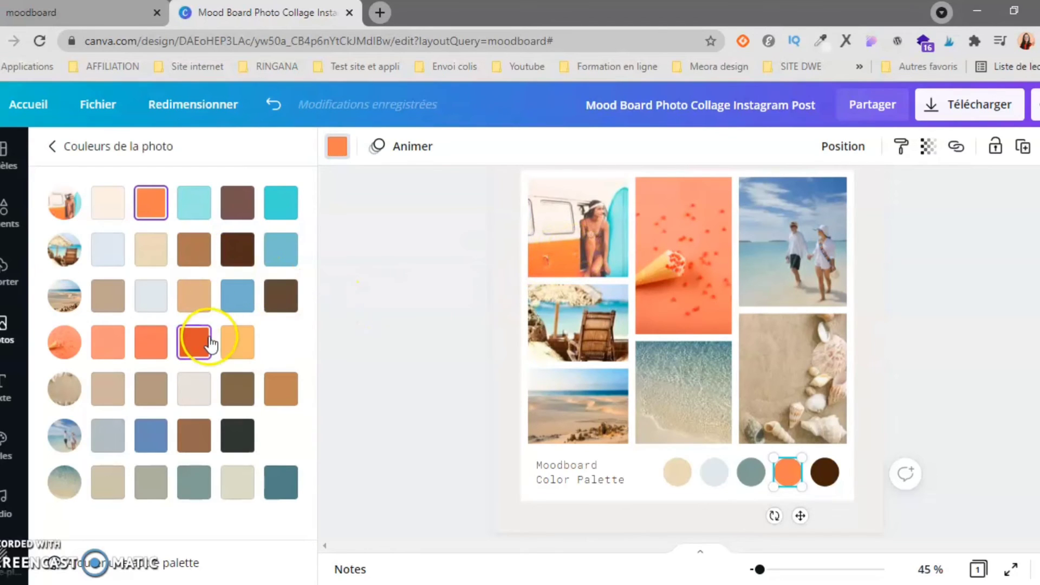
Step: Compare the ice cream photo's light coral, coral and dark orange on the fourth palette circle and set it to the coral
{"action": "left_click", "coordinate": [105, 349]}
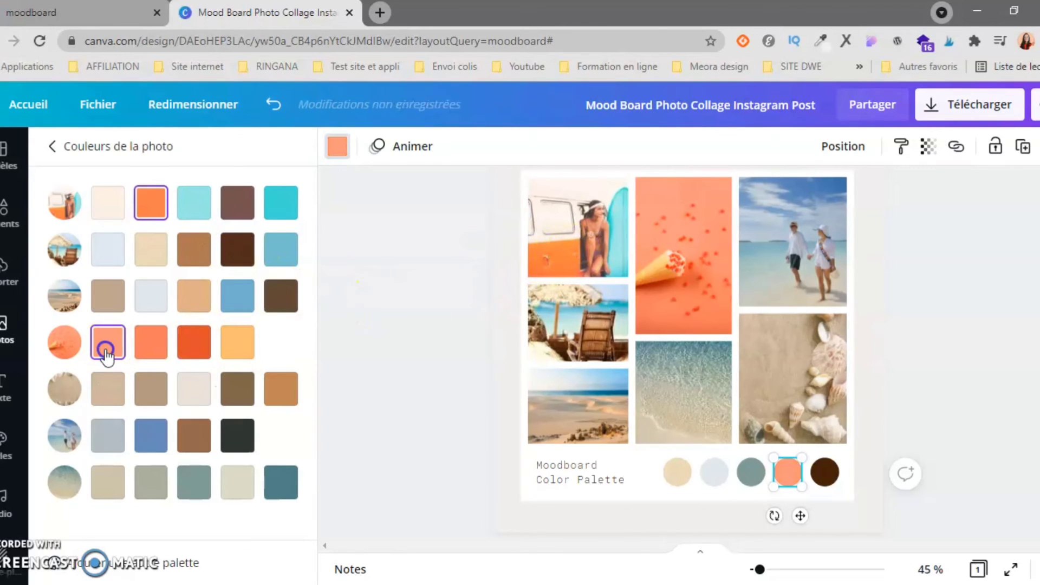
{"action": "left_click", "coordinate": [153, 352]}
{"action": "left_click", "coordinate": [192, 352]}
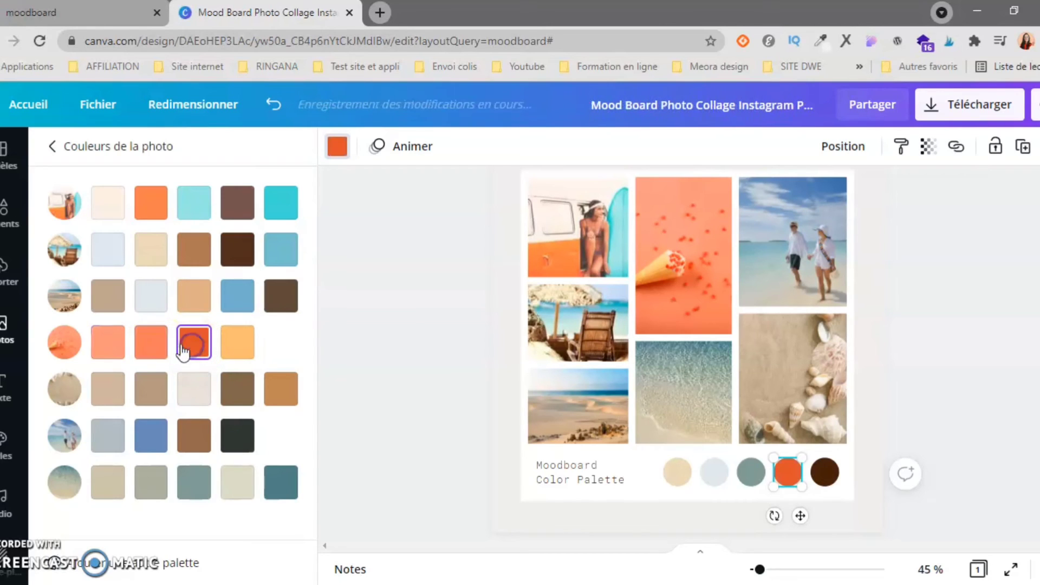
{"action": "left_click", "coordinate": [153, 352]}
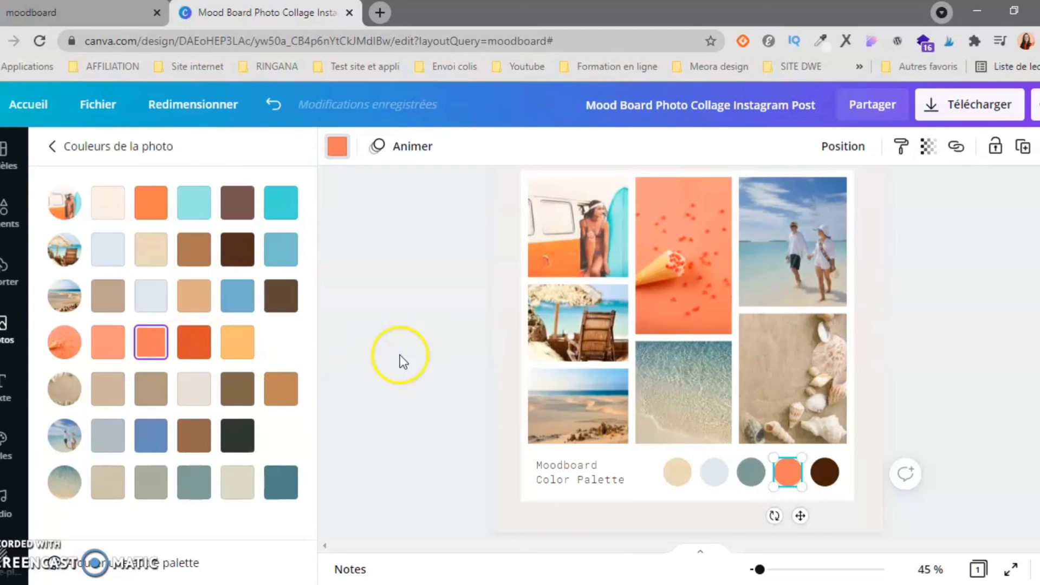
{"action": "left_click", "coordinate": [479, 434]}
Step: Mix a slightly darker custom coral, #E47357, for the fourth palette circle
{"action": "left_click", "coordinate": [791, 466]}
{"action": "left_click", "coordinate": [335, 151]}
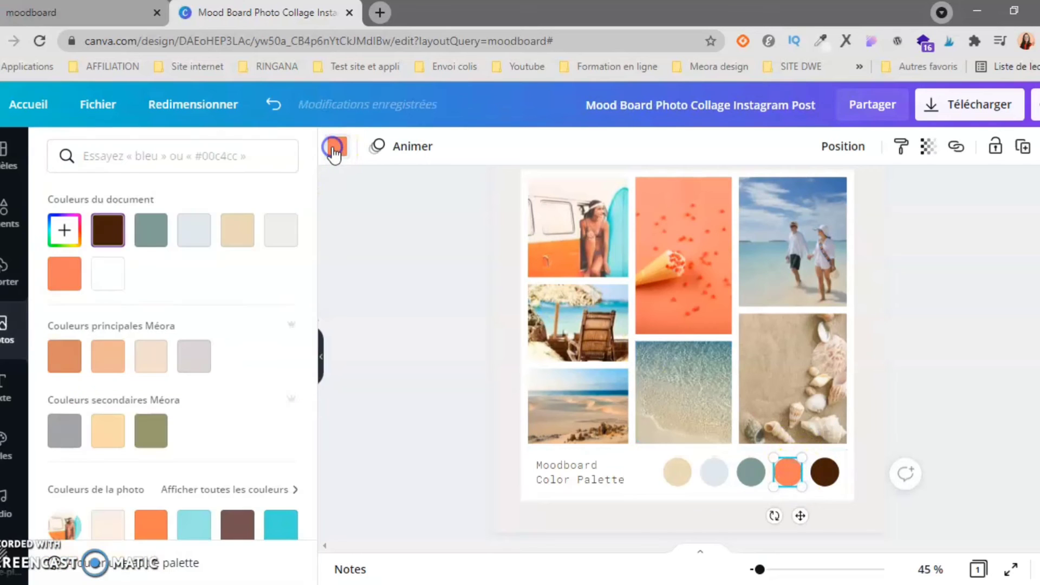
{"action": "left_click", "coordinate": [64, 230]}
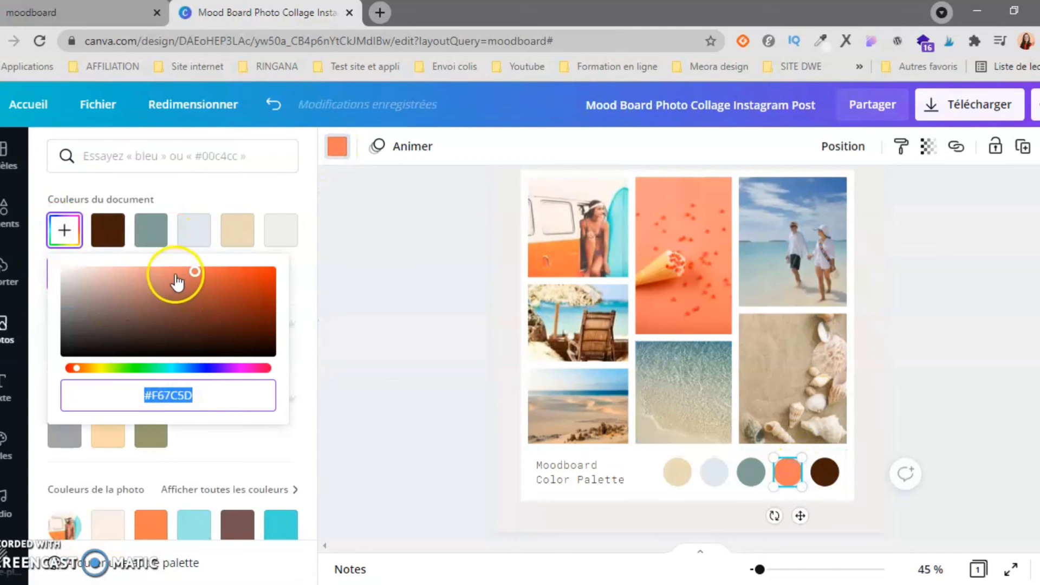
{"action": "left_click_drag", "start_coordinate": [174, 279], "coordinate": [147, 269]}
{"action": "mouse_move", "coordinate": [224, 280]}
{"action": "left_mouse_down"}
{"action": "mouse_move", "coordinate": [235, 279]}
{"action": "mouse_move", "coordinate": [217, 276]}
{"action": "left_mouse_up"}
{"action": "left_click", "coordinate": [288, 286]}
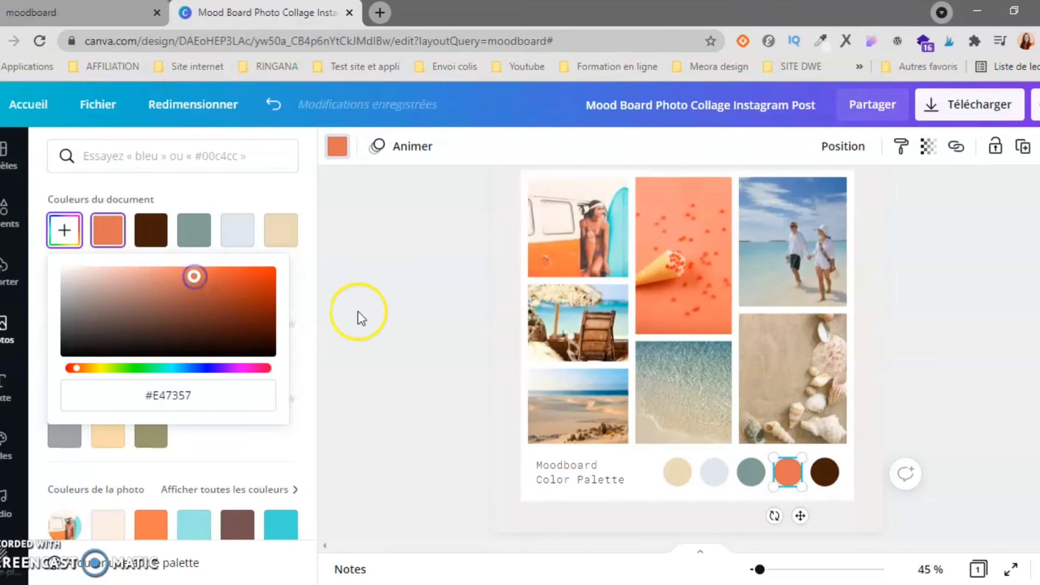
Step: Replace the fourth palette circle's custom coral with the van photo's orange
{"action": "left_click", "coordinate": [337, 146]}
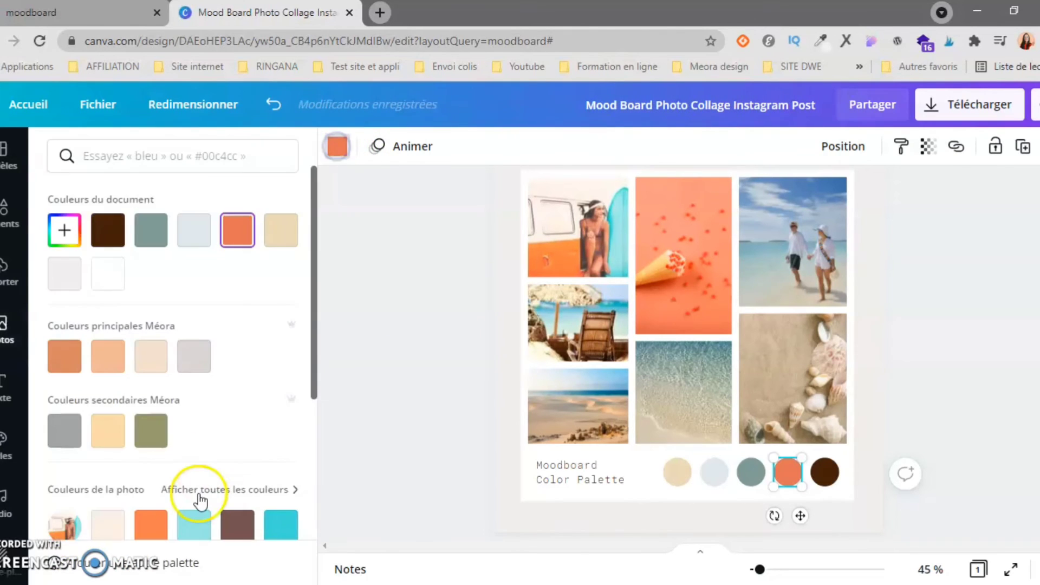
{"action": "scroll", "coordinate": [197, 477], "scroll_direction": "down", "scroll_amount": 2}
{"action": "left_click", "coordinate": [151, 413]}
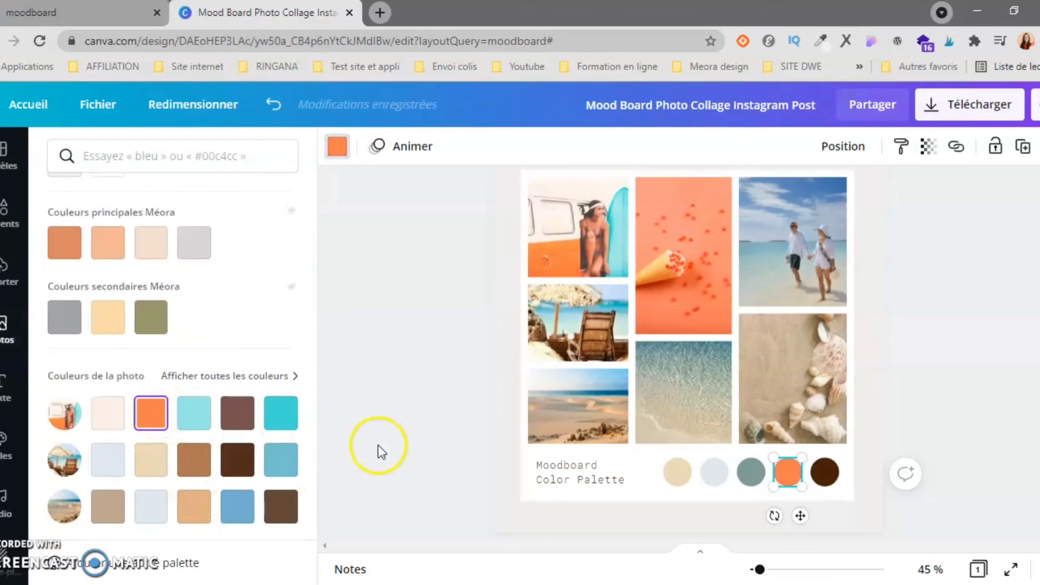
Step: Recolour the fifth palette circle with the van photo's orange, after trying the beach chair photo's brown and the sandy beach photo's tan
{"action": "left_click", "coordinate": [823, 472]}
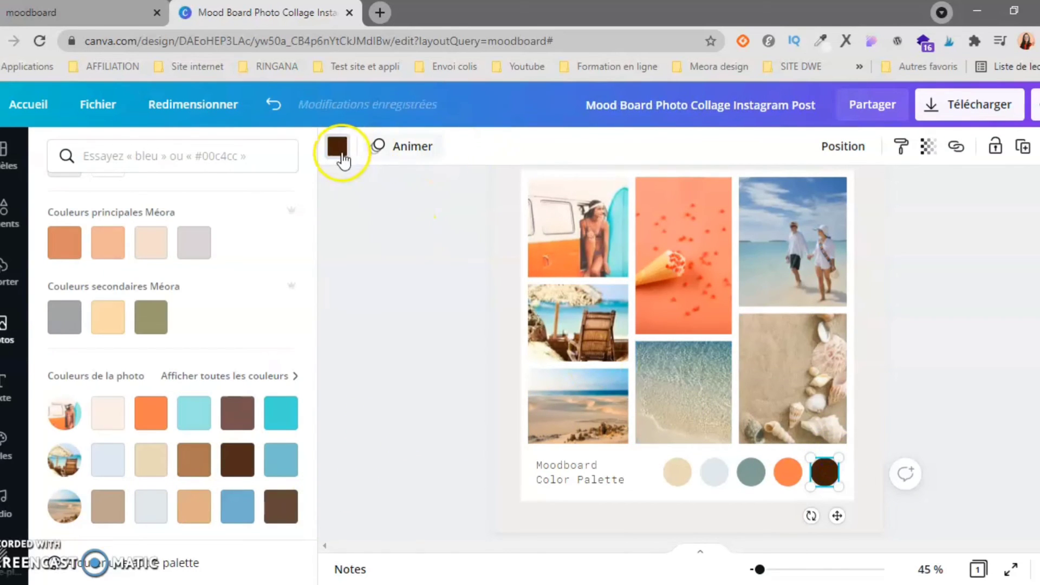
{"action": "scroll", "coordinate": [223, 331], "scroll_direction": "down", "scroll_amount": 3}
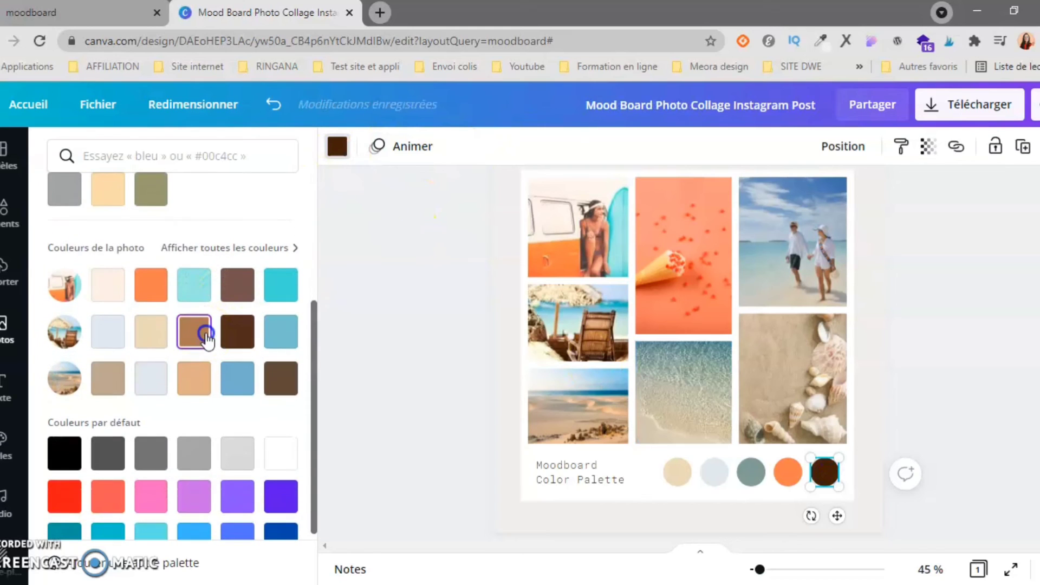
{"action": "left_click", "coordinate": [207, 338]}
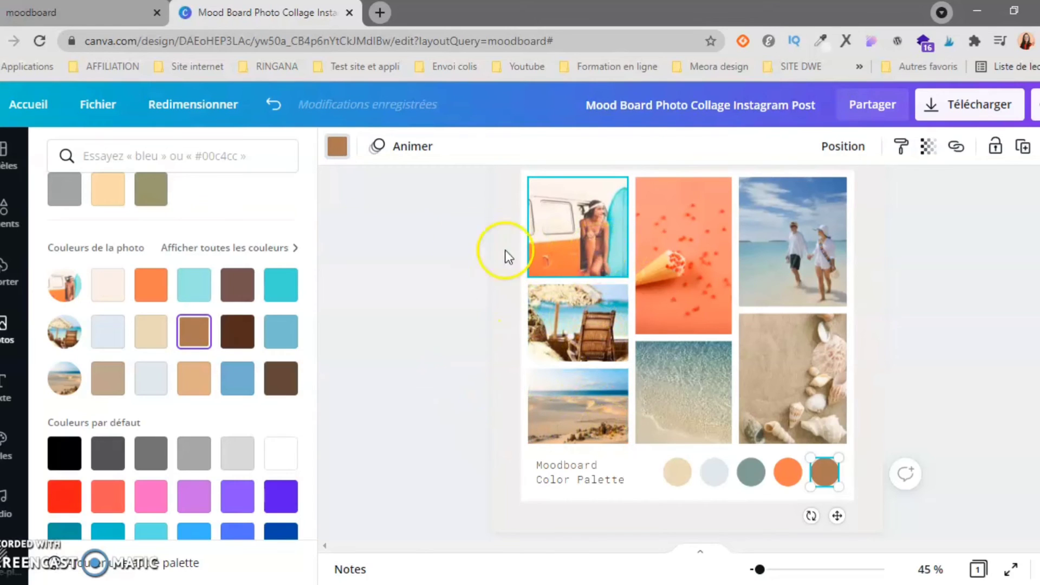
{"action": "left_click", "coordinate": [193, 385]}
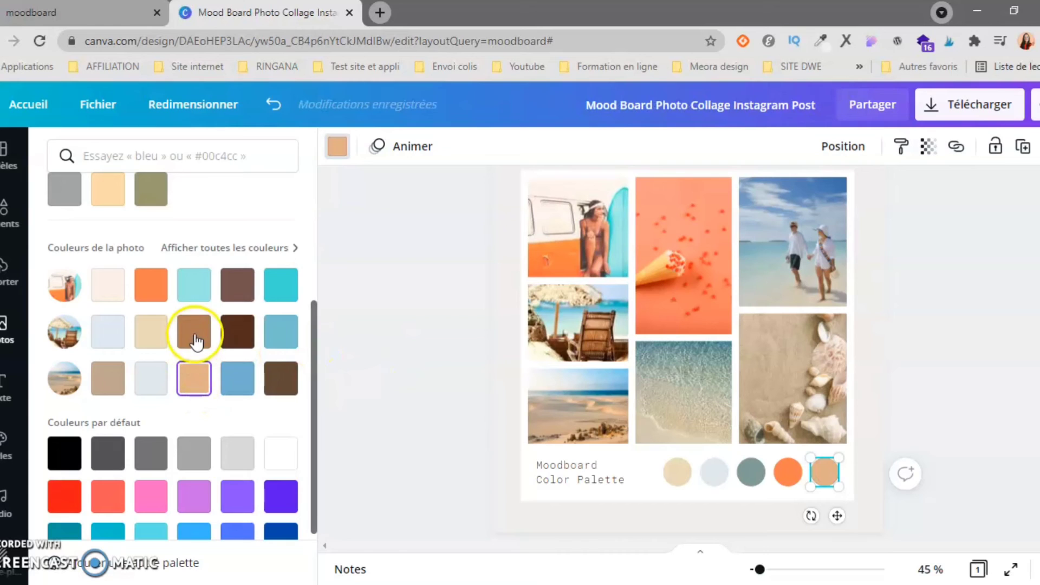
{"action": "left_click", "coordinate": [150, 285]}
Step: Recolour the fourth palette circle with the sea water photo's grey-green and the third with the sandy beach photo's pale grey-blue
{"action": "left_click", "coordinate": [783, 471]}
{"action": "left_click", "coordinate": [270, 247]}
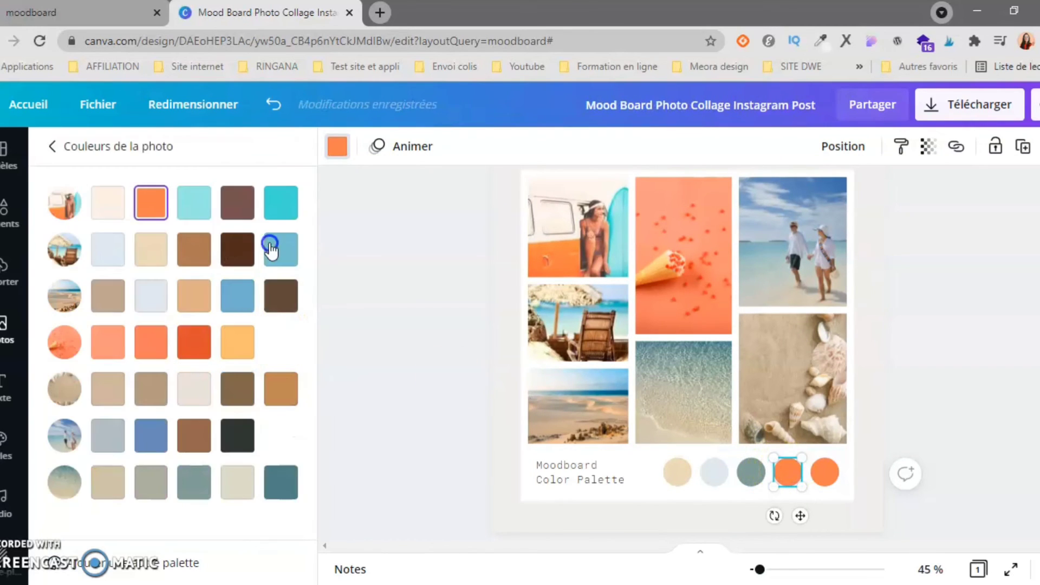
{"action": "left_click", "coordinate": [195, 484]}
{"action": "left_click", "coordinate": [747, 473]}
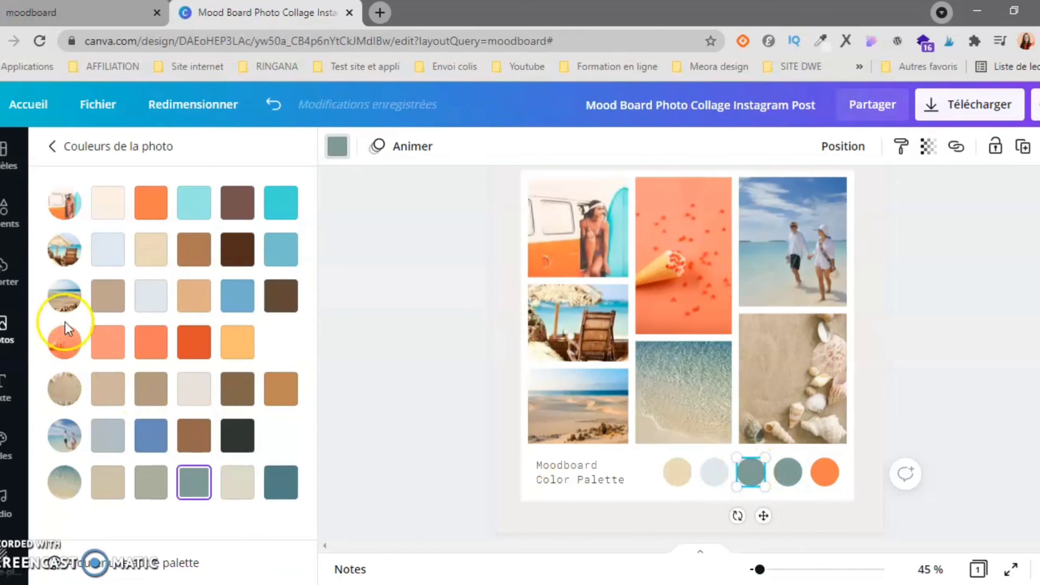
{"action": "left_click", "coordinate": [147, 298]}
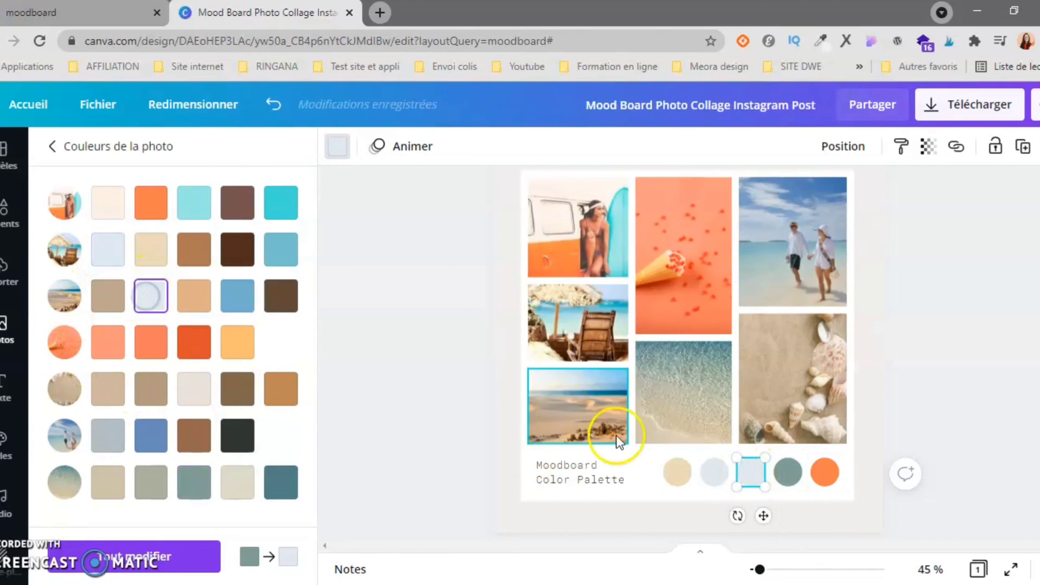
Step: Compare brown and beige photo colours on the second palette circle and set it to the sandy beach photo's light orange-tan
{"action": "left_click", "coordinate": [712, 472]}
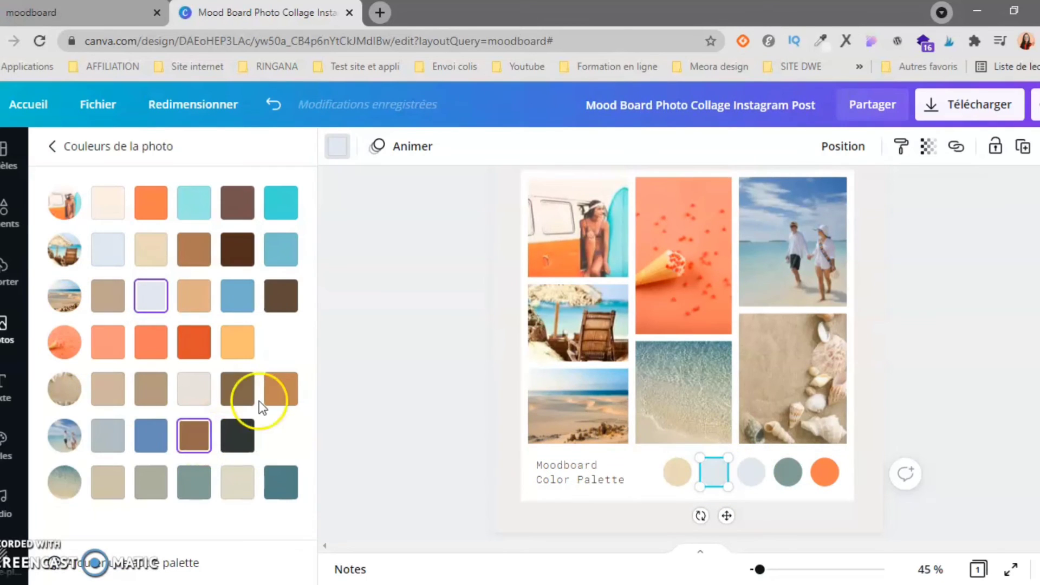
{"action": "left_click", "coordinate": [281, 388]}
{"action": "left_click", "coordinate": [195, 431]}
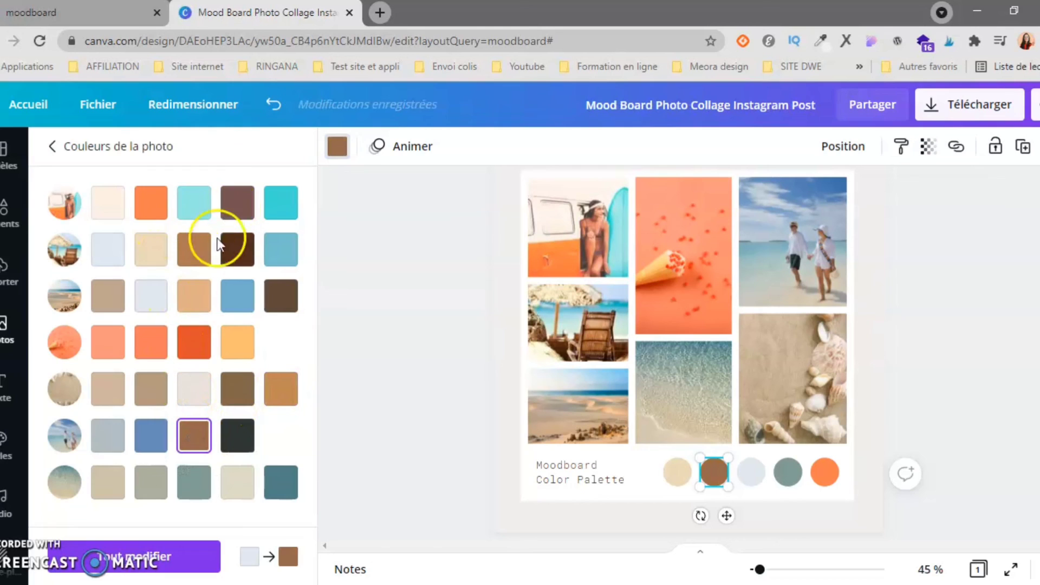
{"action": "left_click", "coordinate": [152, 251]}
{"action": "left_click", "coordinate": [193, 257]}
{"action": "left_click", "coordinate": [196, 299]}
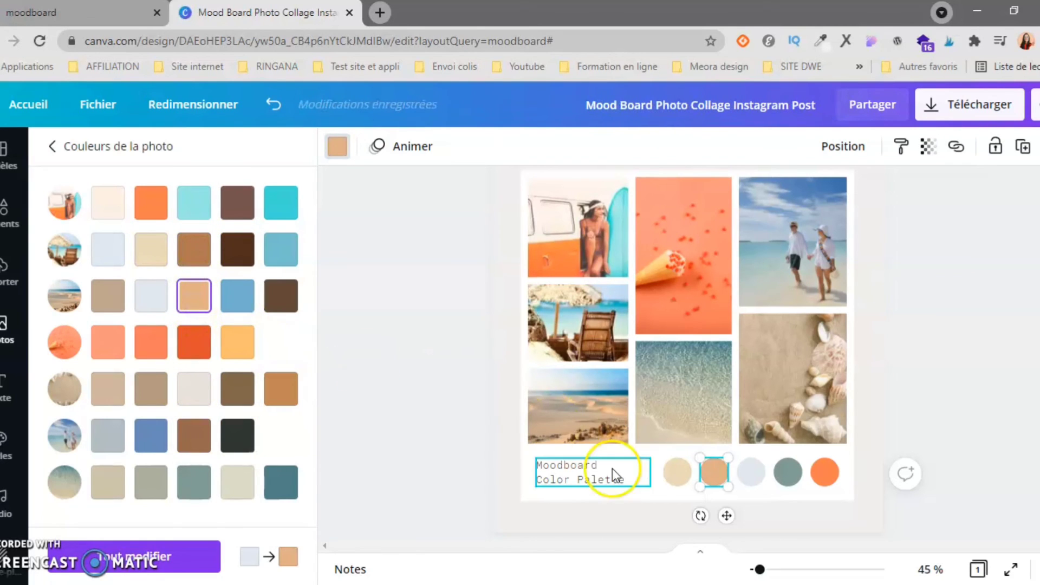
{"action": "left_click", "coordinate": [281, 389]}
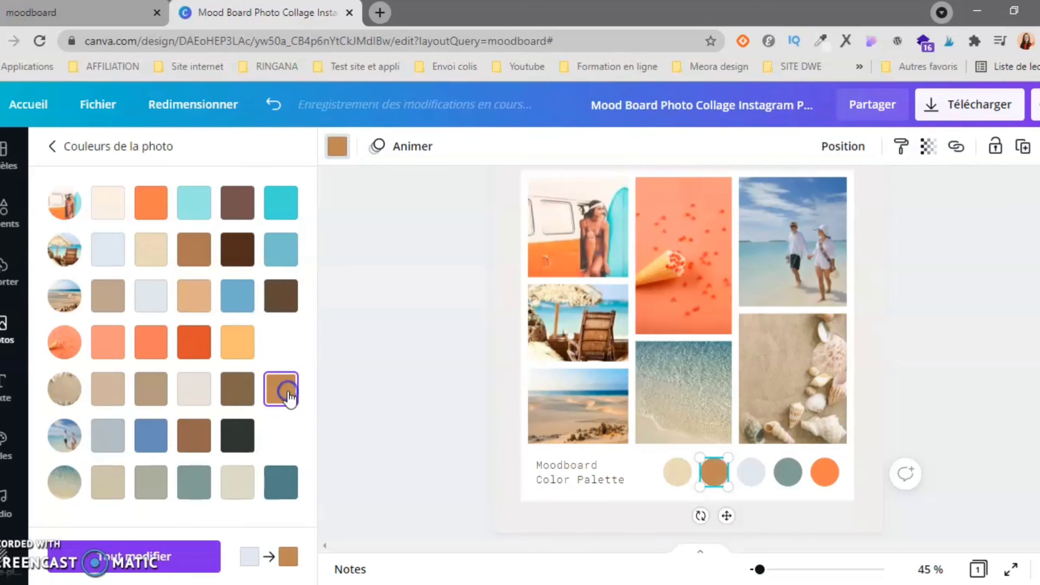
{"action": "left_click", "coordinate": [116, 387]}
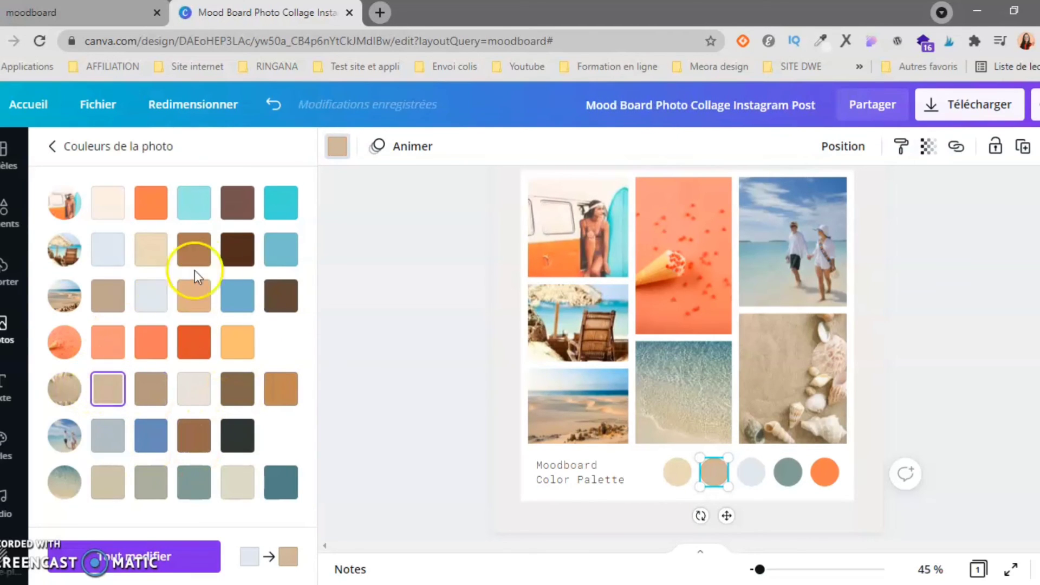
Step: Try the van photo's cream on the first palette circle and return it to the beach chair photo's light beige
{"action": "left_click", "coordinate": [675, 469]}
{"action": "left_click", "coordinate": [112, 201]}
{"action": "left_click", "coordinate": [146, 244]}
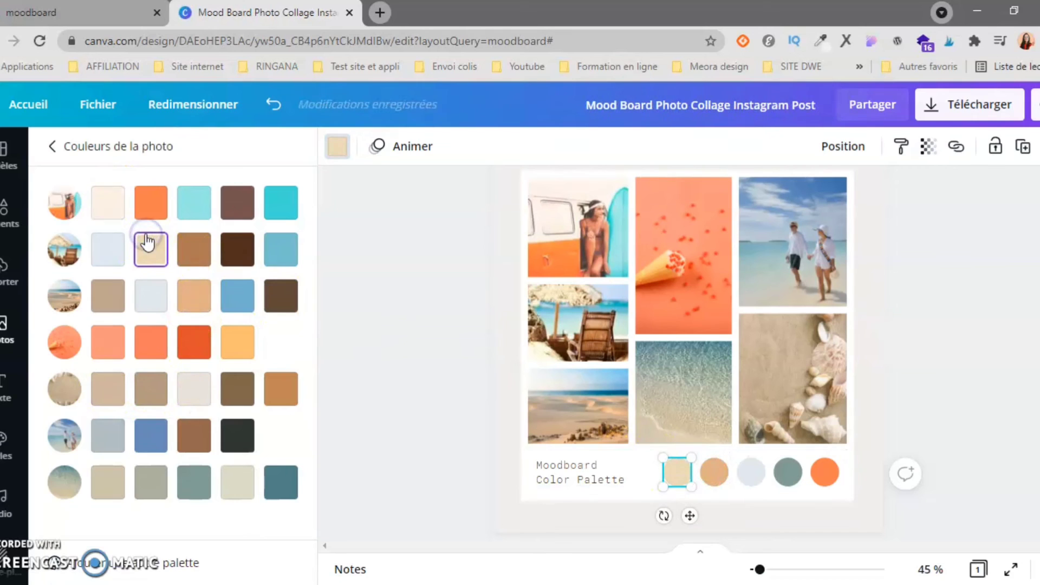
{"action": "left_click", "coordinate": [451, 361]}
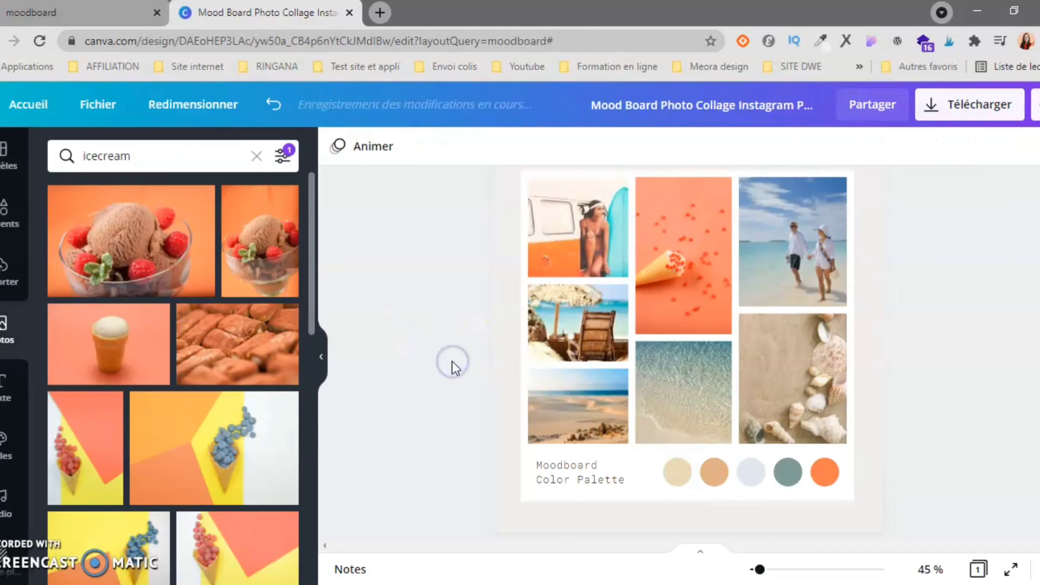
{"action": "scroll", "coordinate": [907, 349], "scroll_direction": "down", "scroll_amount": 1}
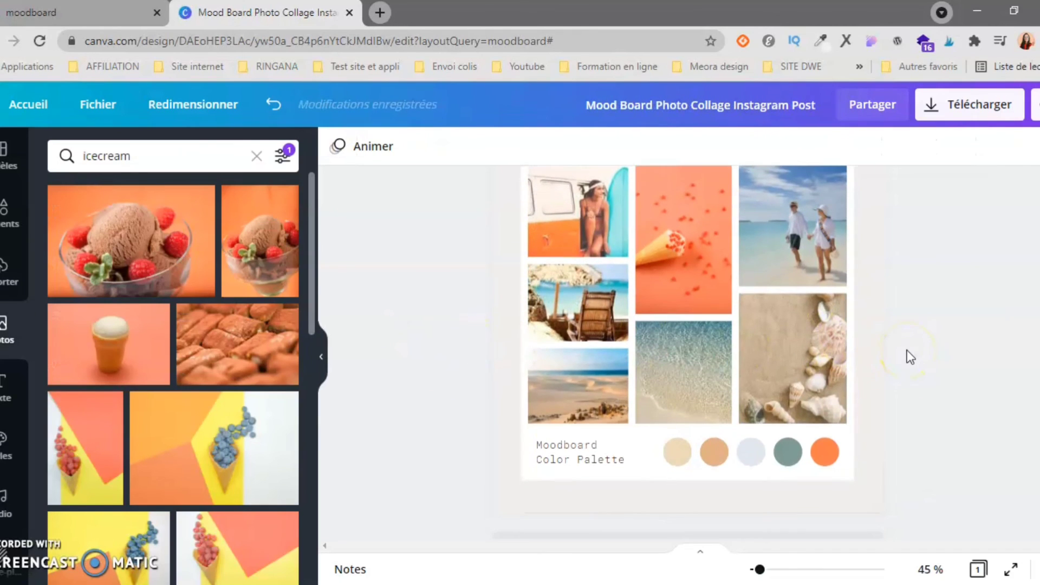
{"action": "scroll", "coordinate": [964, 448], "scroll_direction": "up", "scroll_amount": 2}
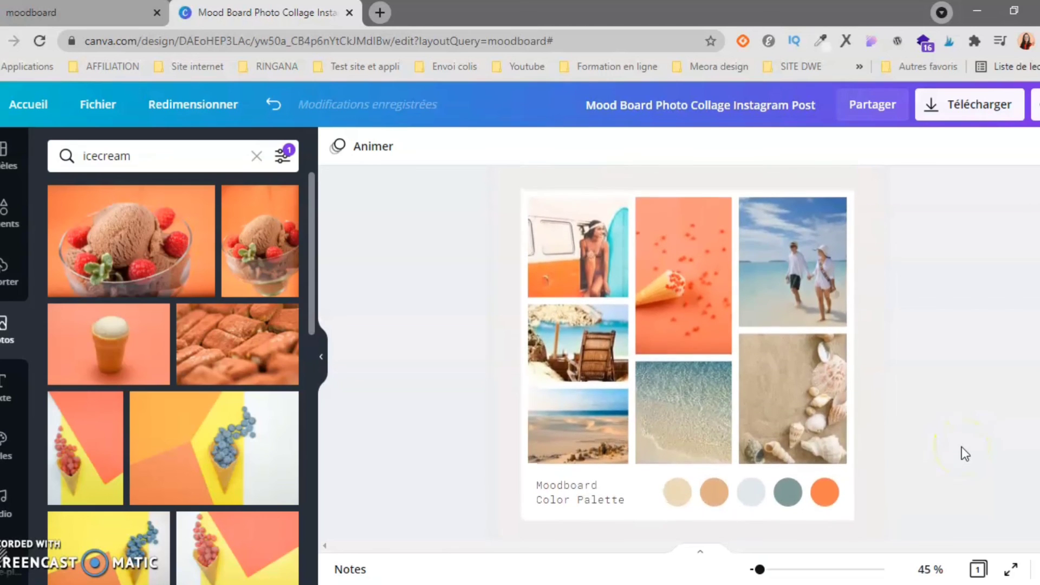
{"action": "scroll", "coordinate": [965, 453], "scroll_direction": "down", "scroll_amount": 1}
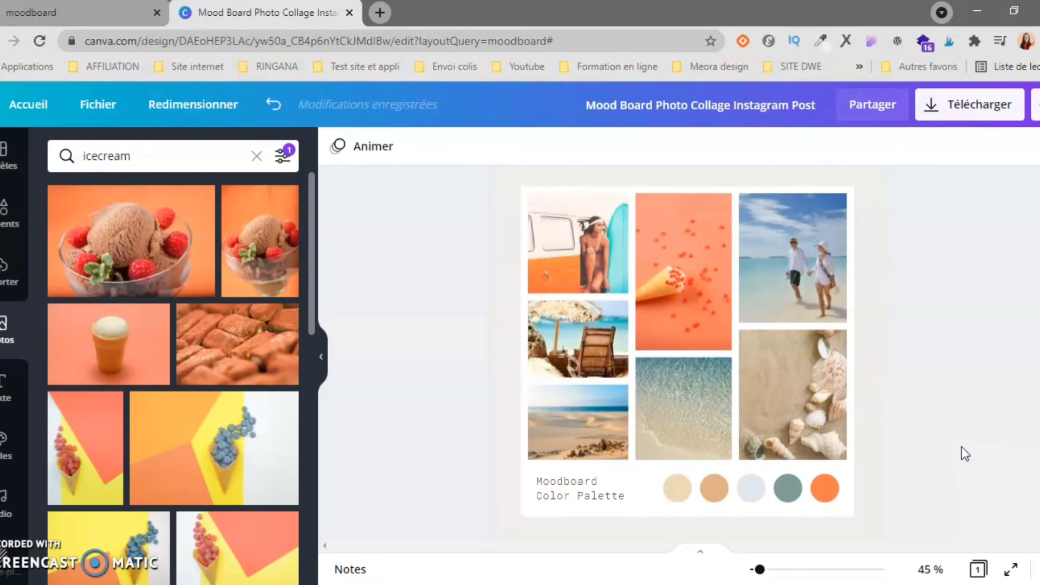